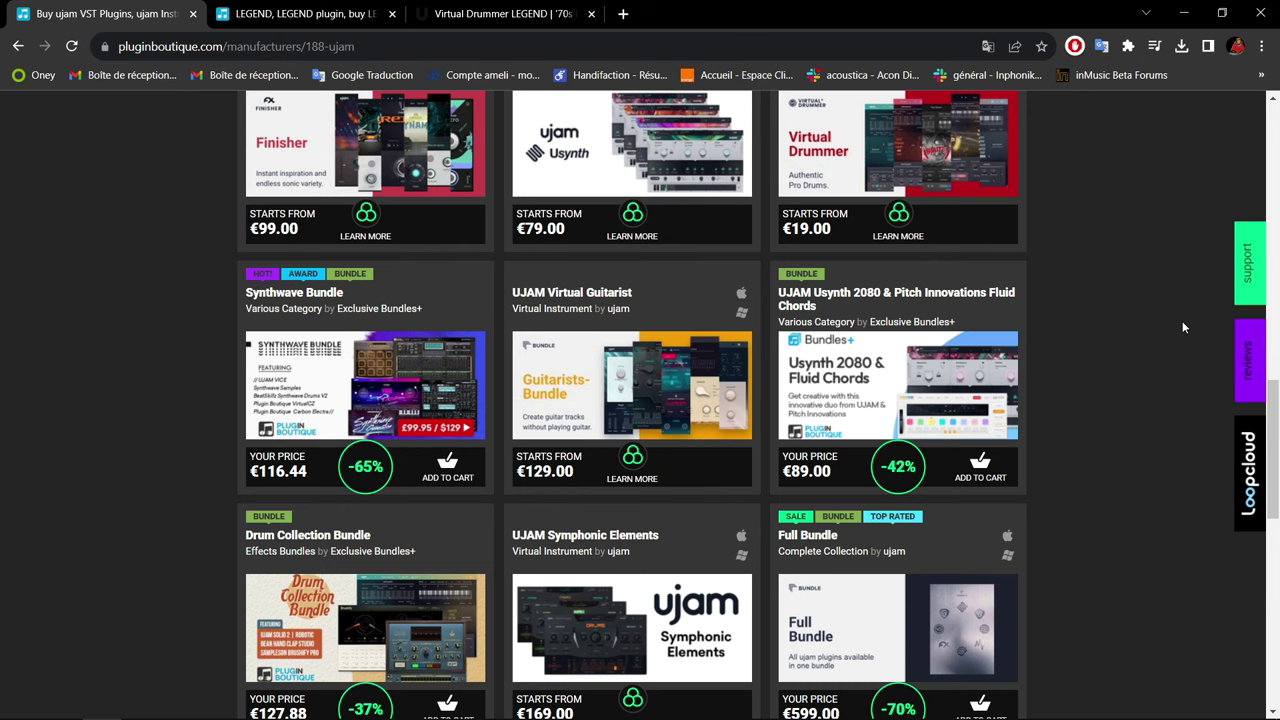
Step: Browse the ujam plugin and bundle offers on the Plugin Boutique manufacturer page
scroll(1183, 325, "down", 3)
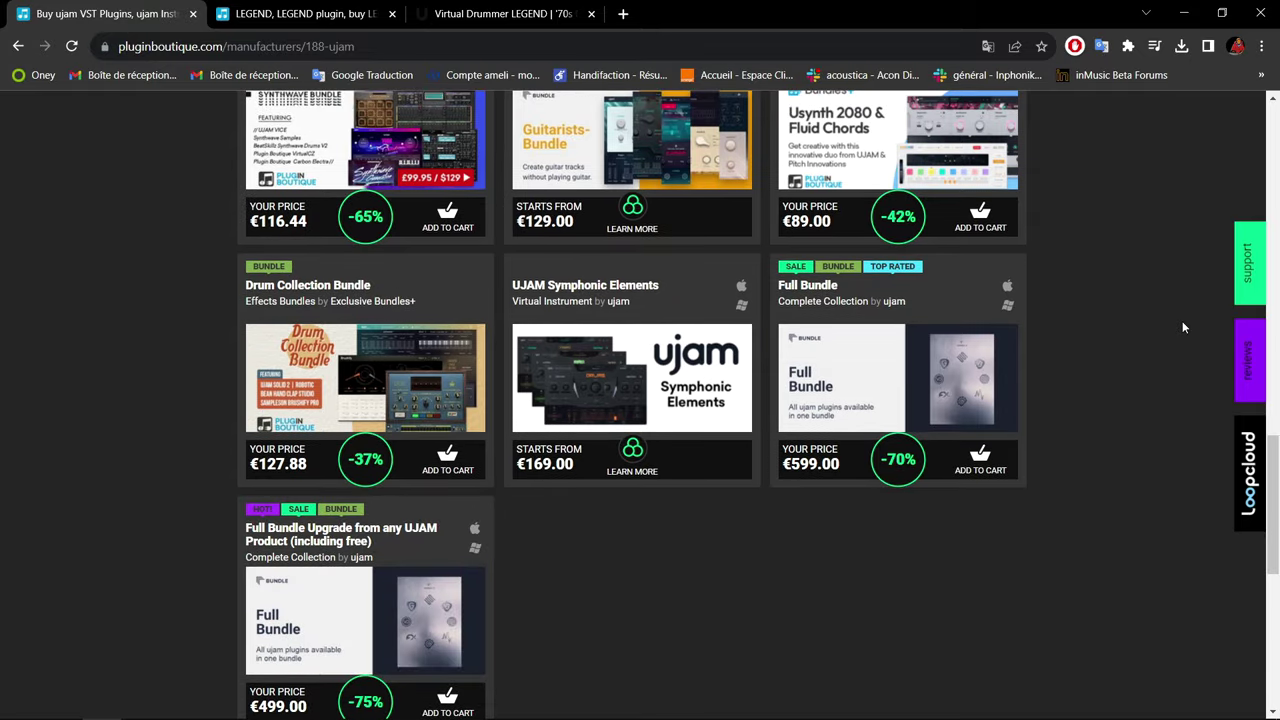
scroll(1183, 327, "up", 8)
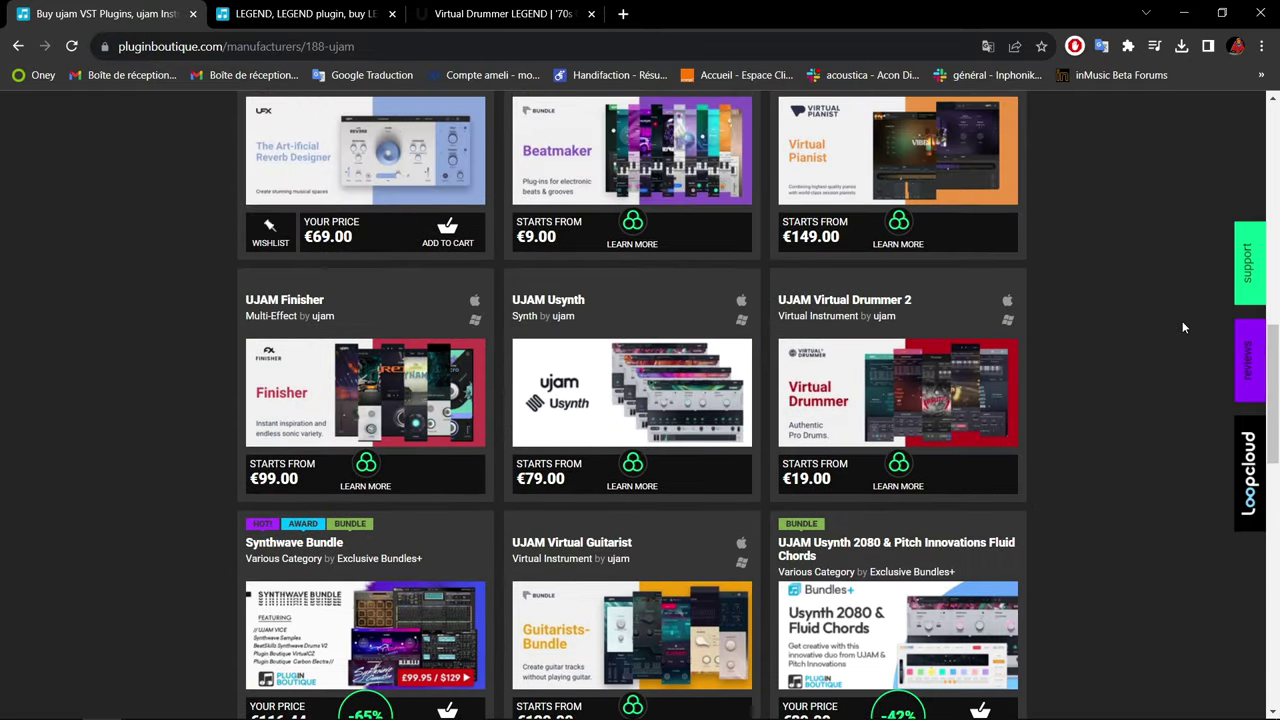
scroll(1182, 327, "up", 4)
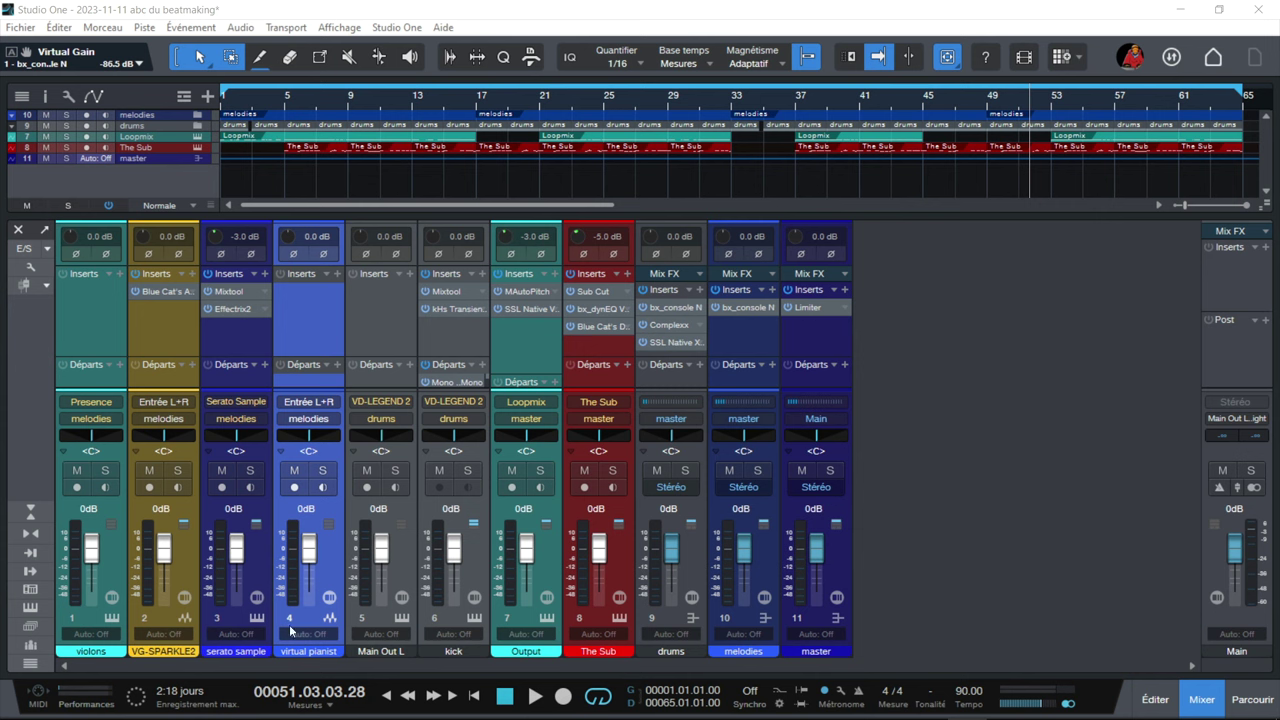
Step: Switch to Studio One, expand the melodies folder and hide the mixer so the arrangement's tracks have full height
left_click(258, 618)
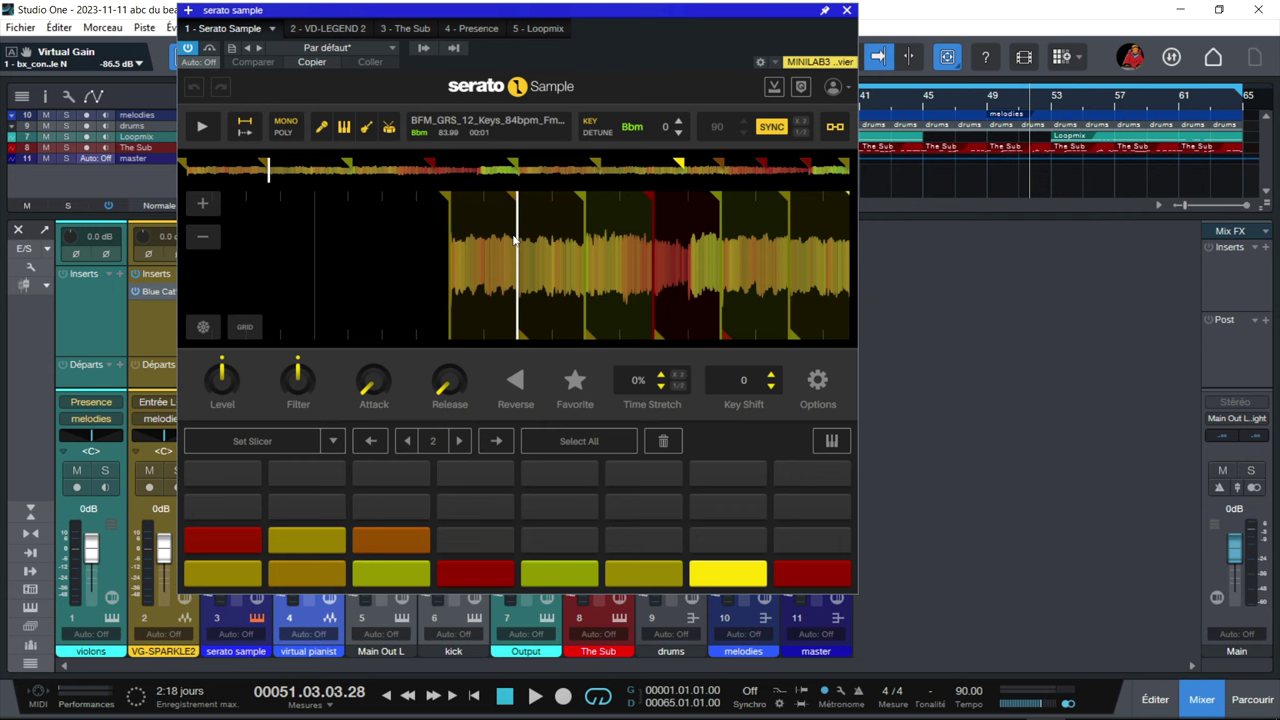
left_click(258, 618)
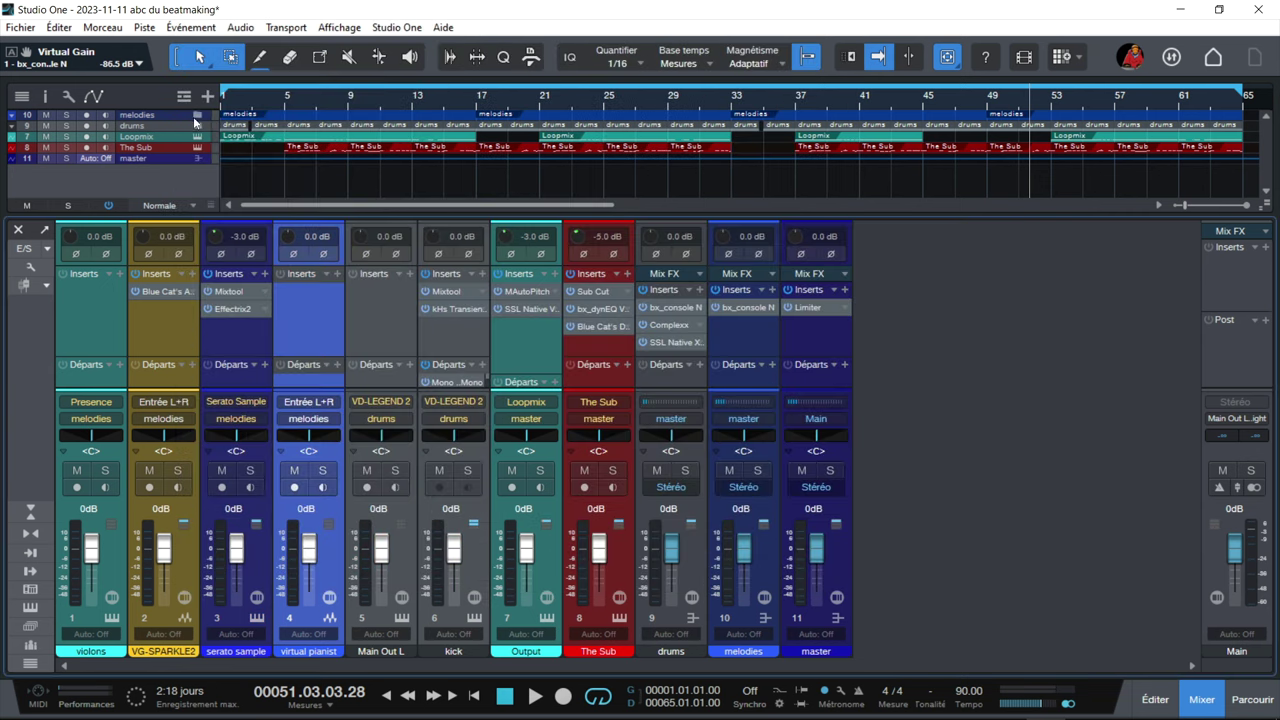
left_click(195, 116)
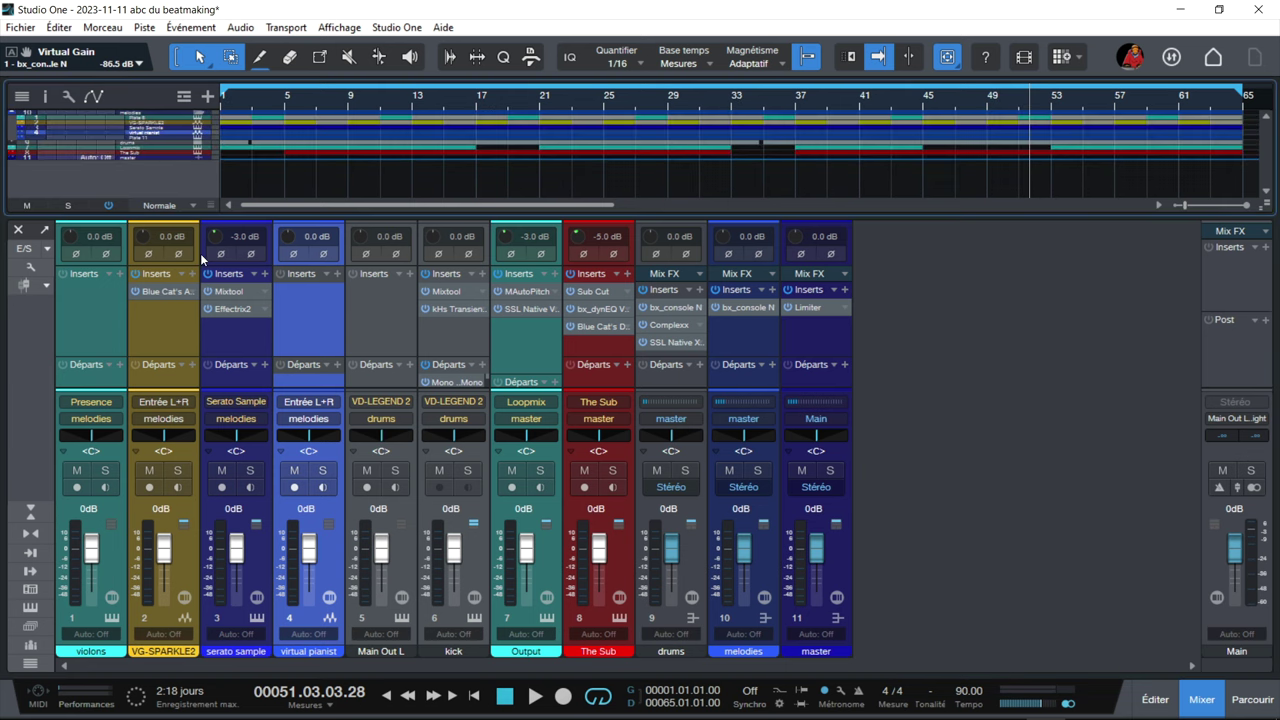
key("F3")
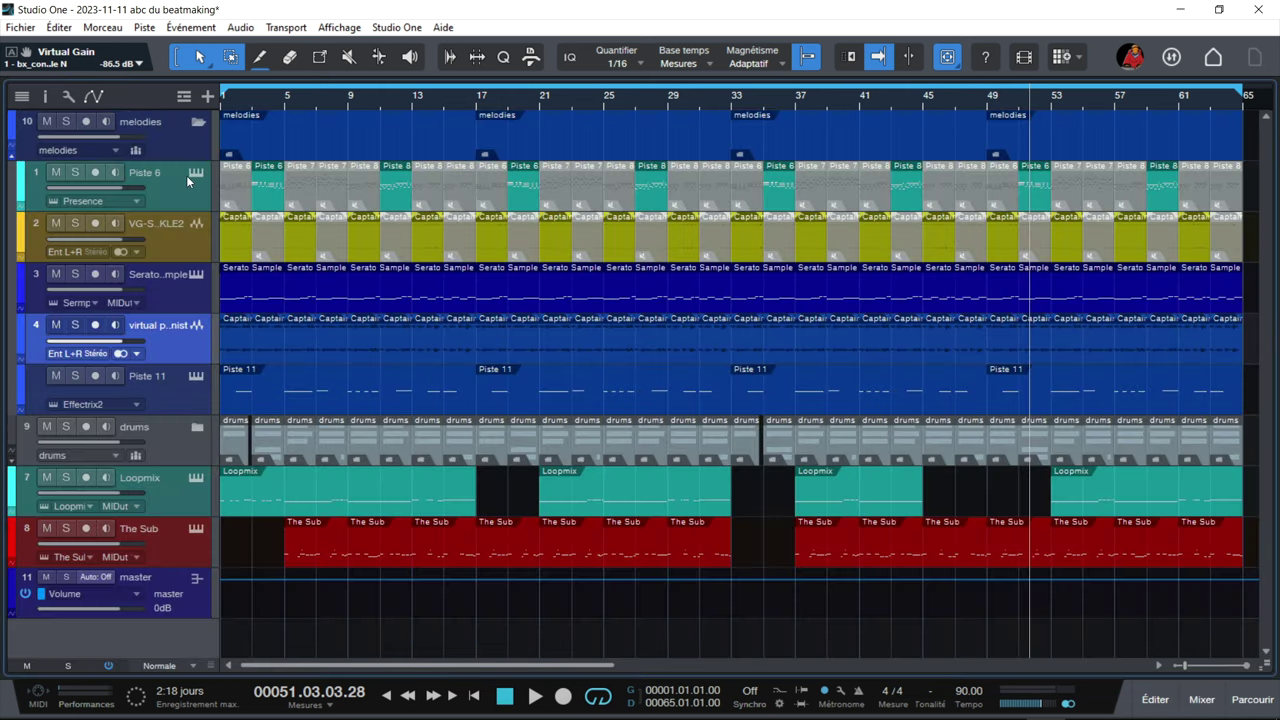
Step: Open the Serato Sample instrument from its track and play back the loaded sample and its slices
left_click(197, 276)
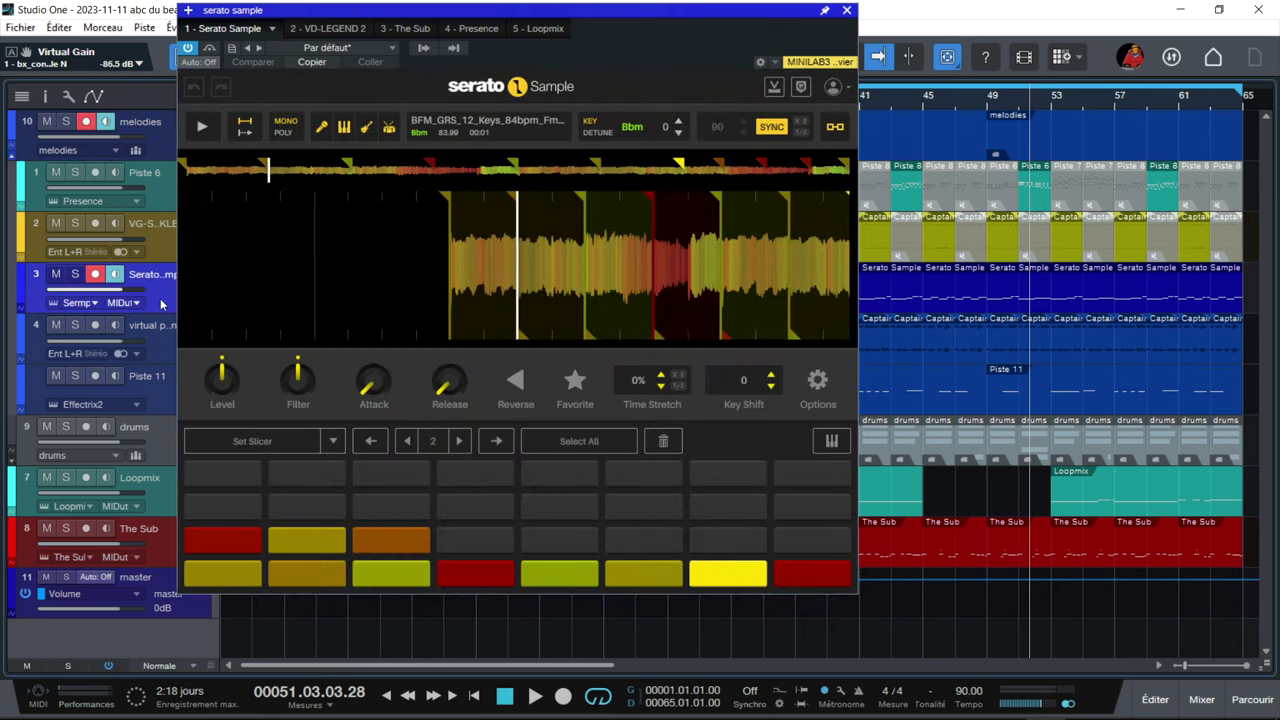
left_click(199, 129)
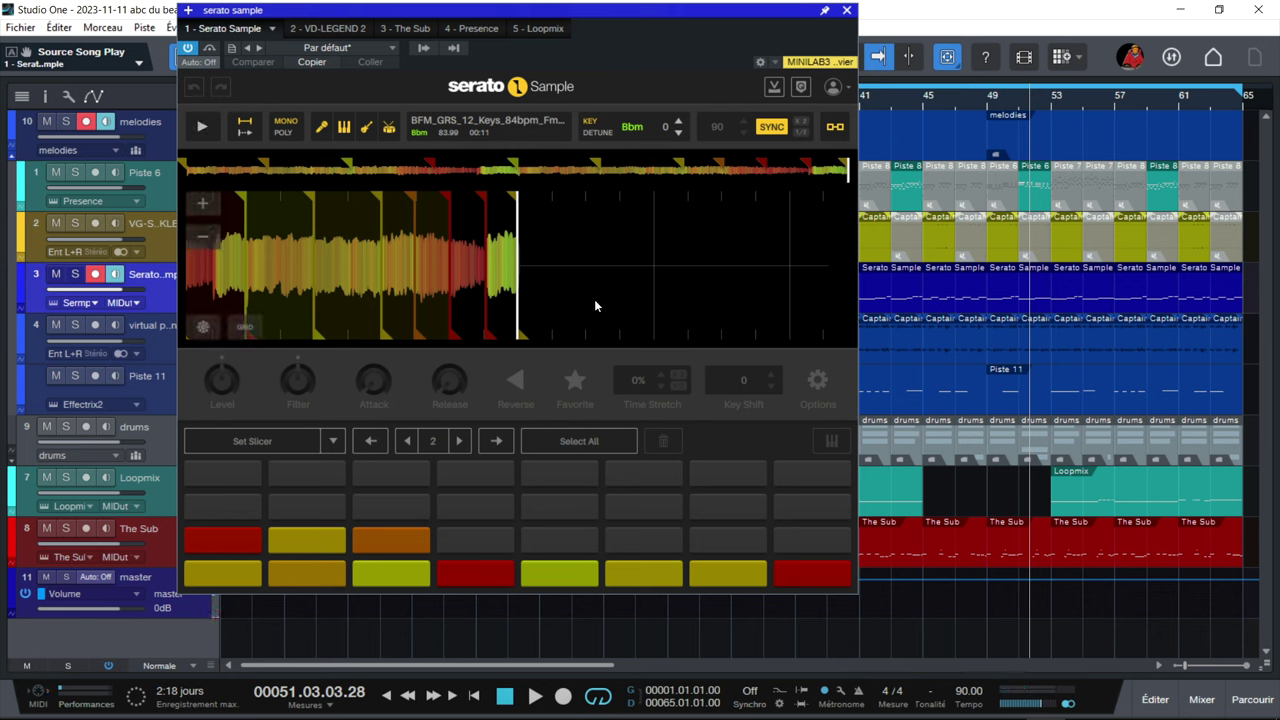
left_click(644, 276)
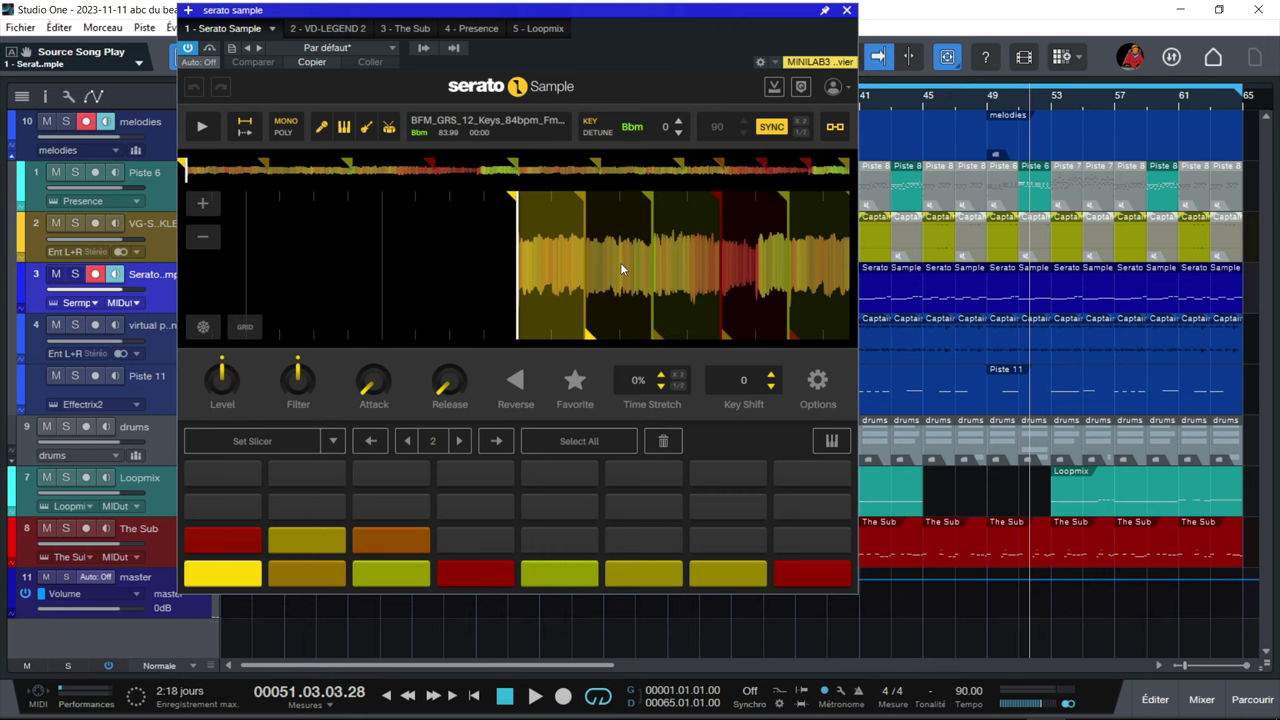
Step: View the VD-LEGEND 2, The Sub, Presence and Loopmix instruments one after another, ending with the plugin window closed
left_click(328, 30)
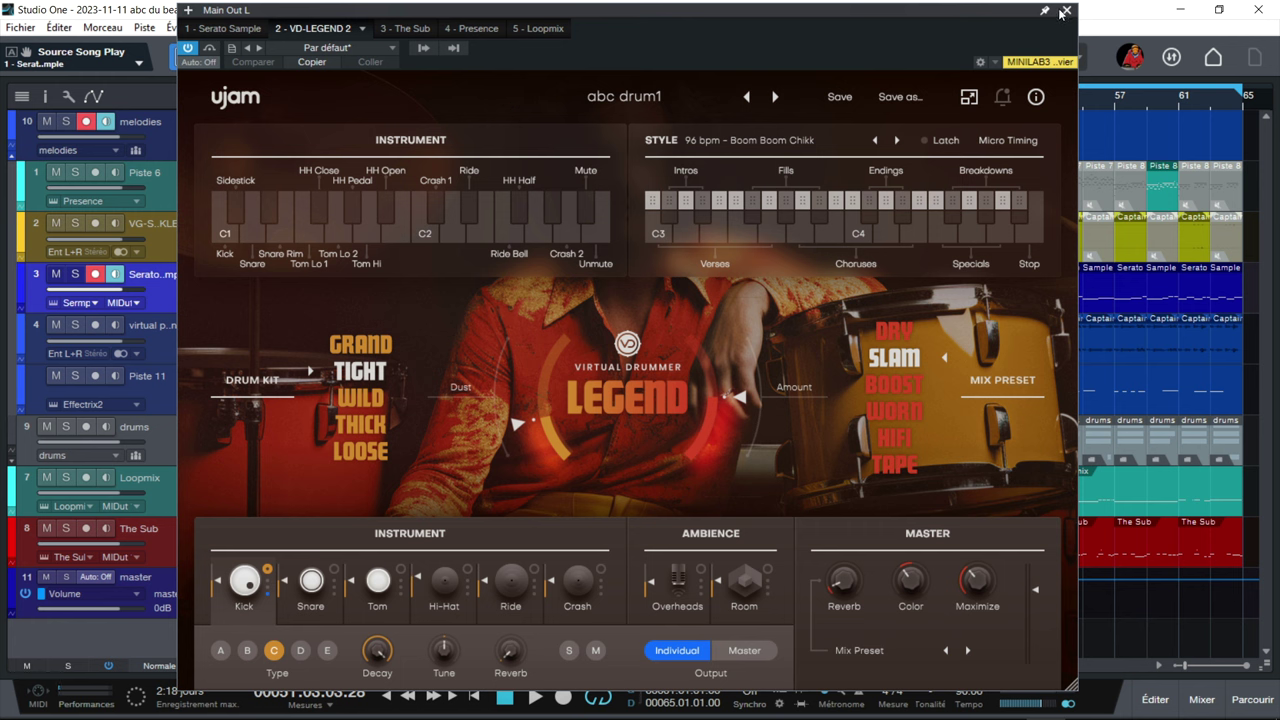
left_click(416, 30)
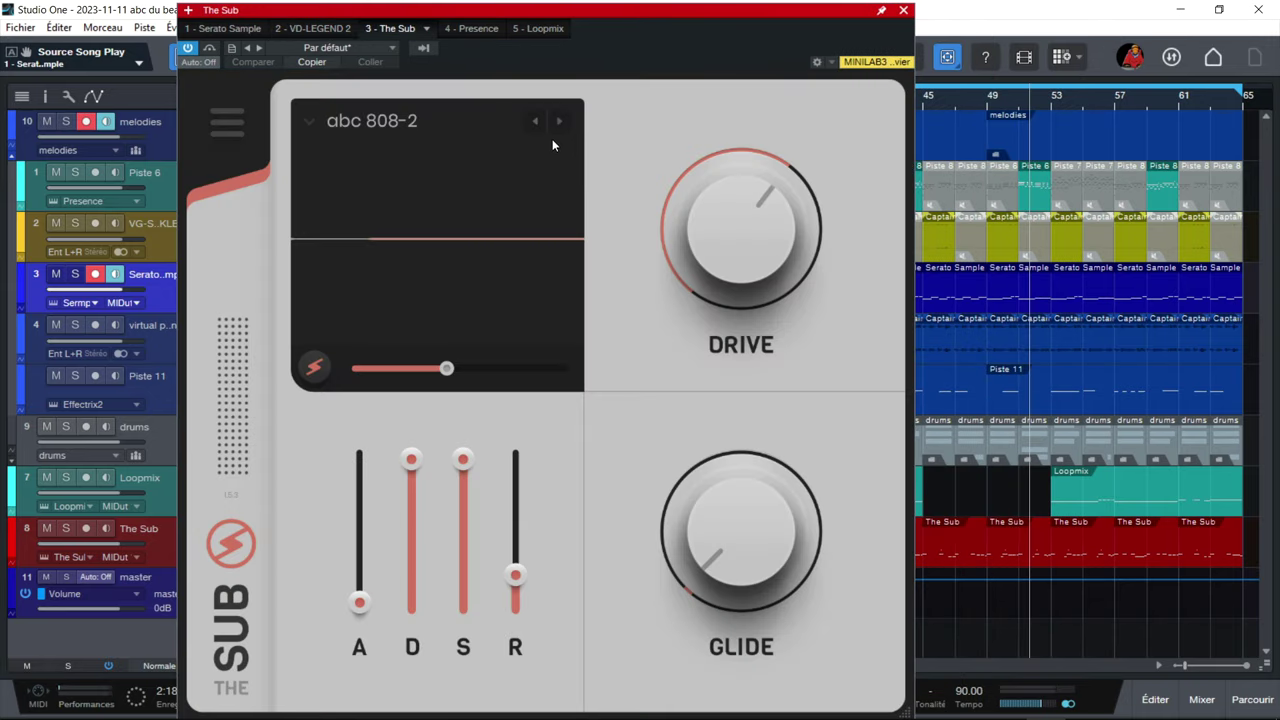
left_click(472, 30)
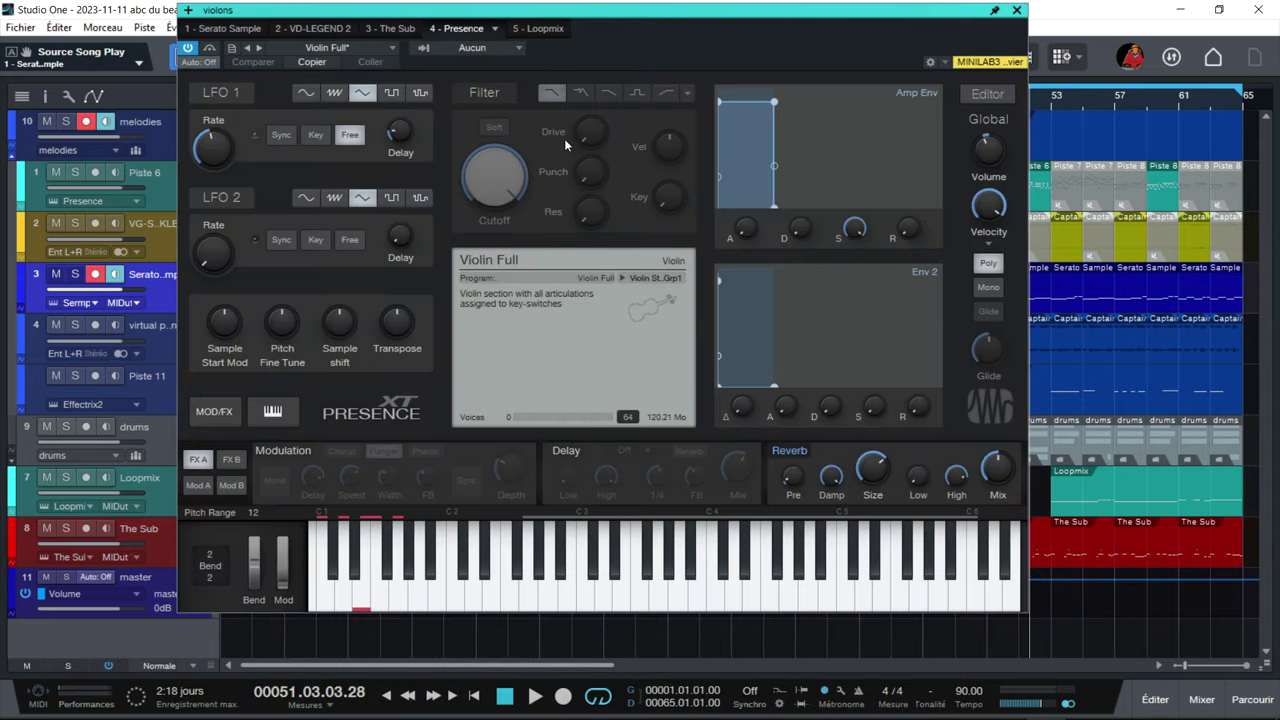
left_click(558, 30)
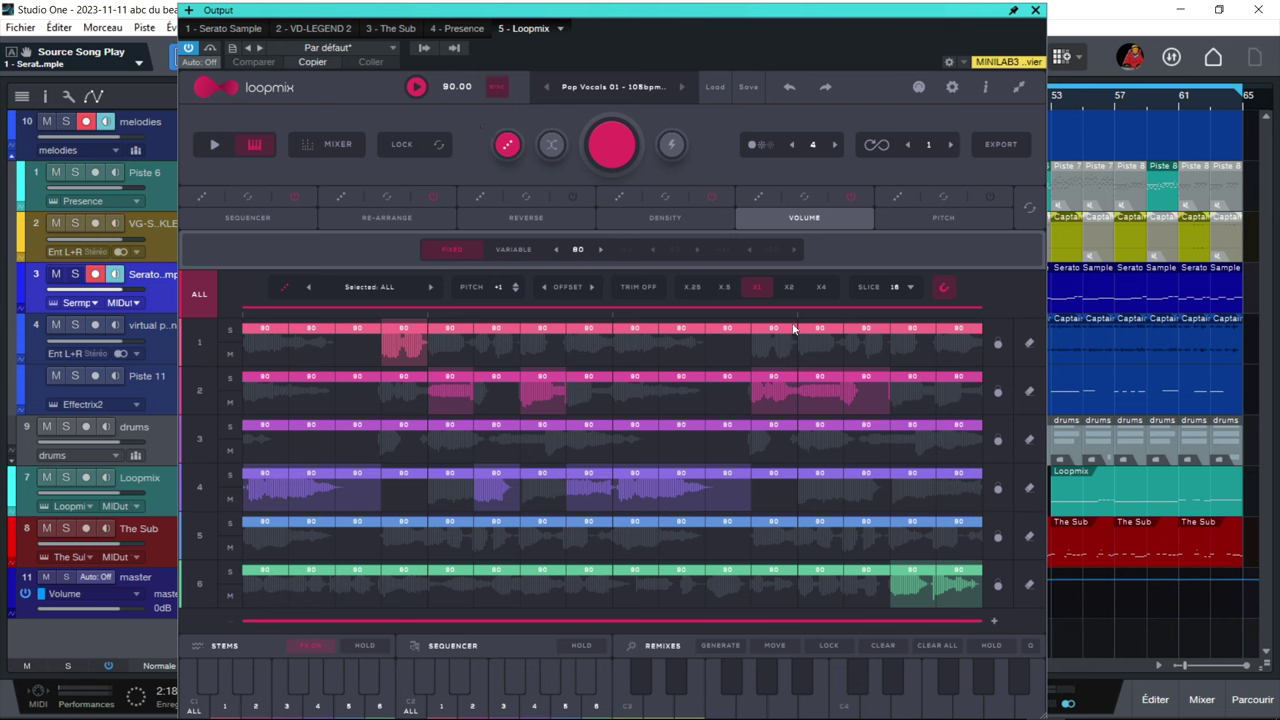
left_click(1035, 10)
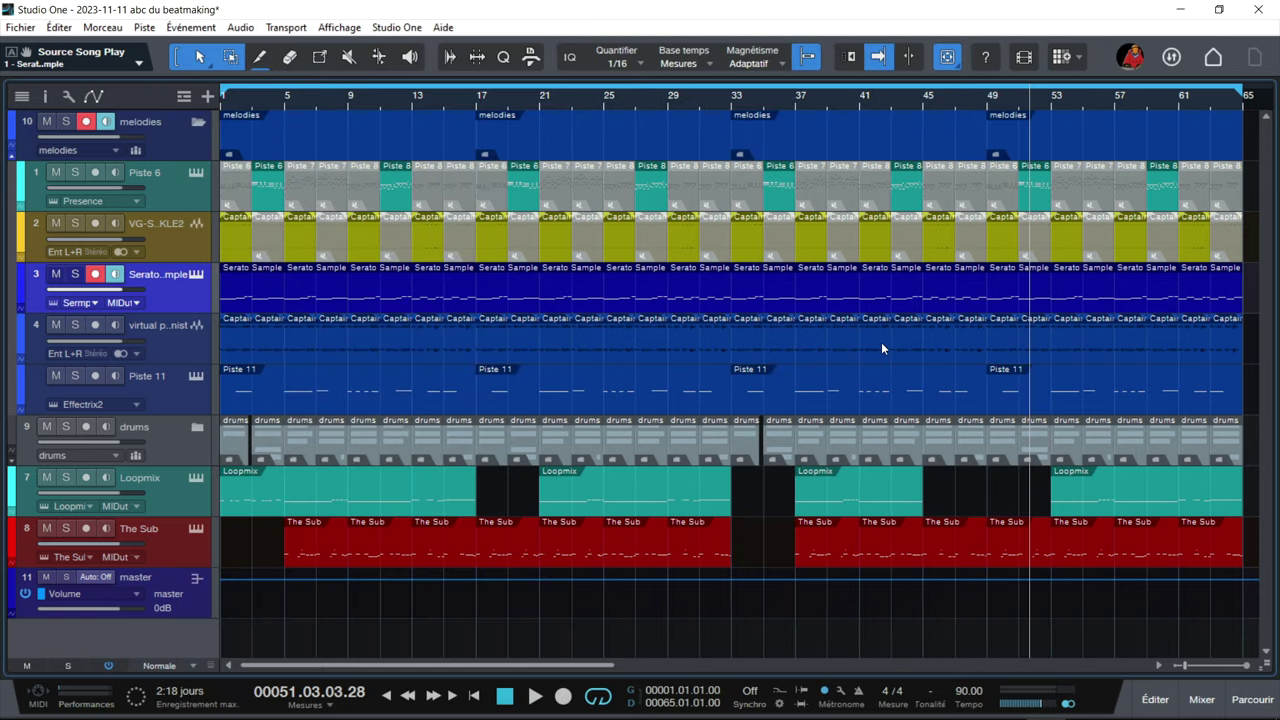
Step: Play the arrangement from the beginning of the song and stop at about bar 25
key("comma")
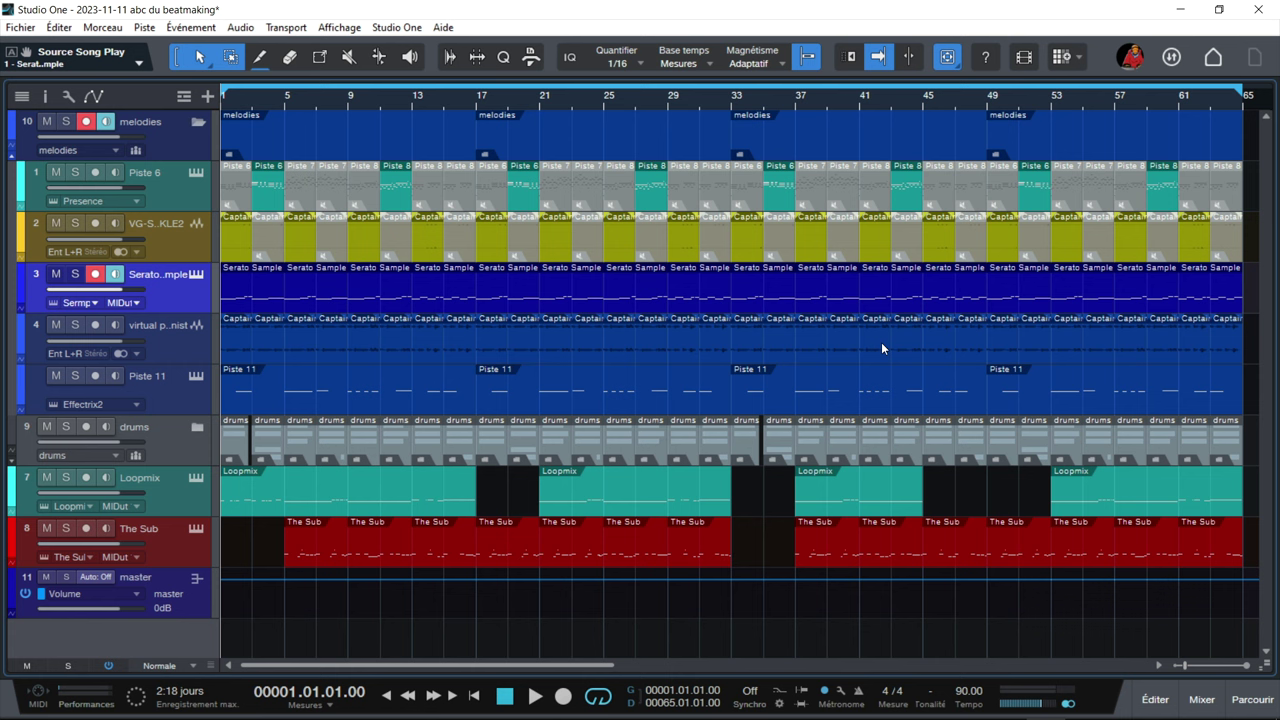
key("space")
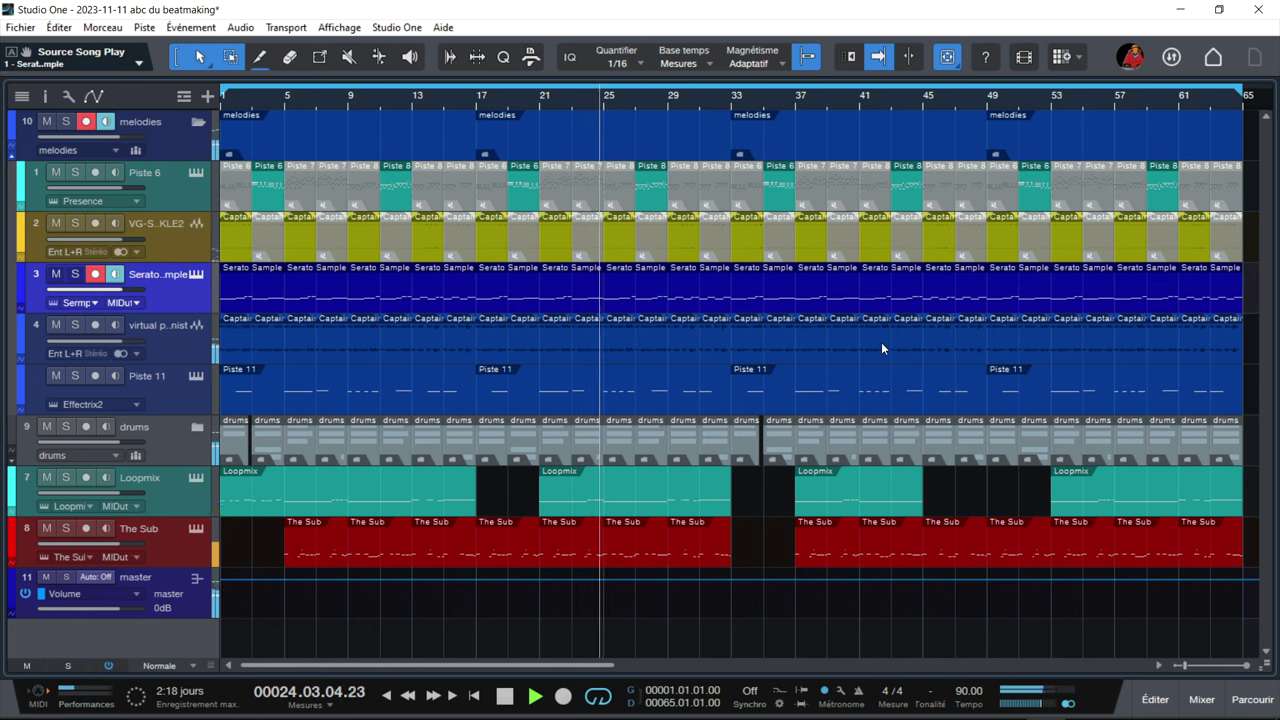
key("space")
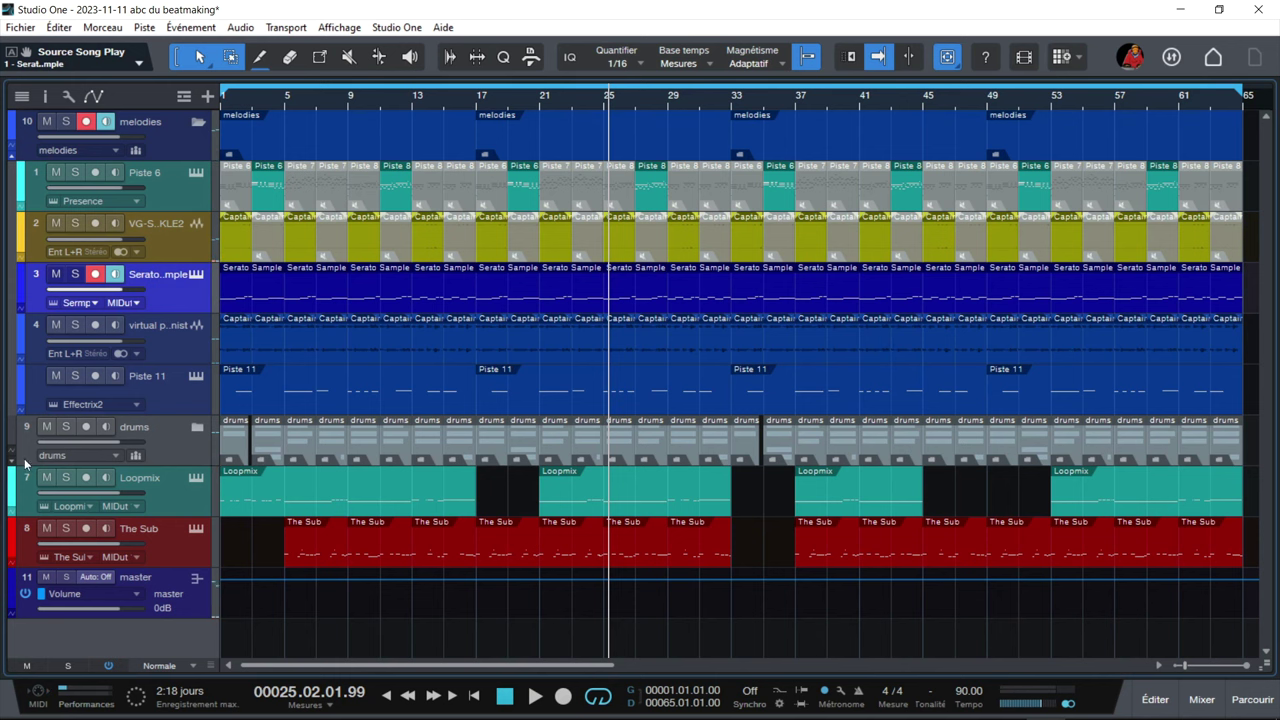
Step: Solo the drums folder track and open the Virtual Drummer LEGEND instrument with the kick track inside that folder selected
left_click(65, 427)
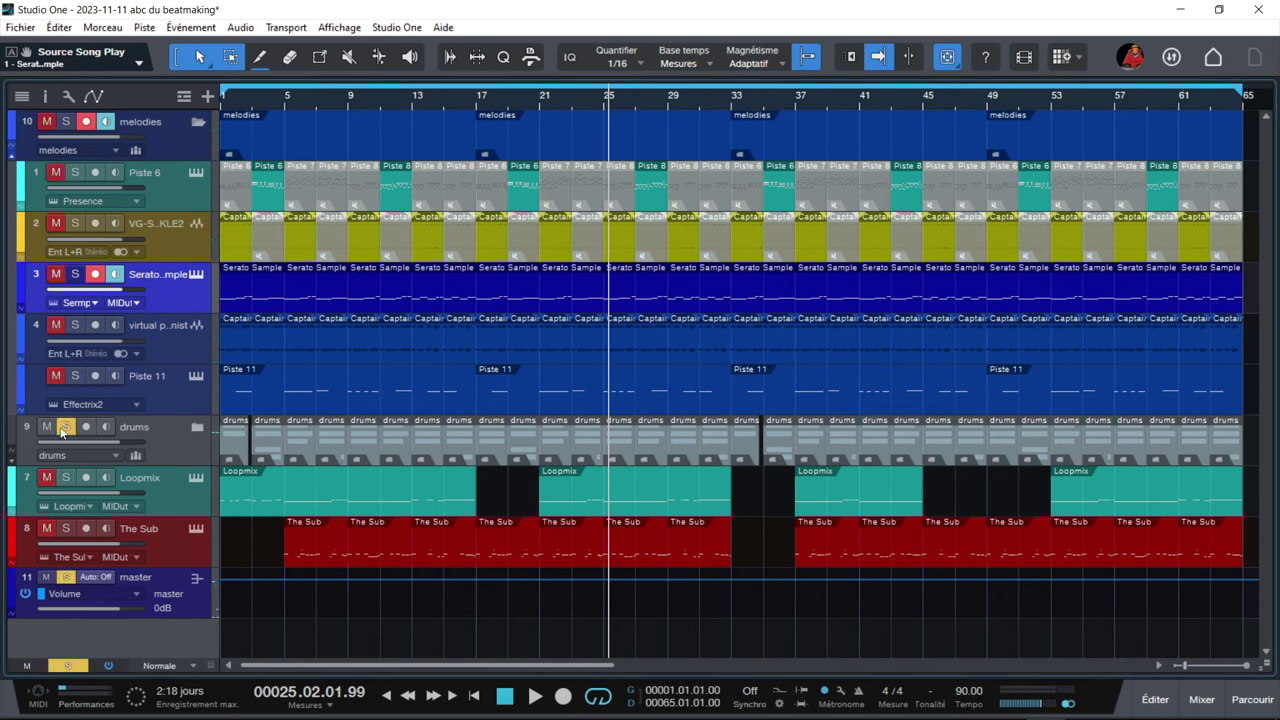
left_click(178, 455)
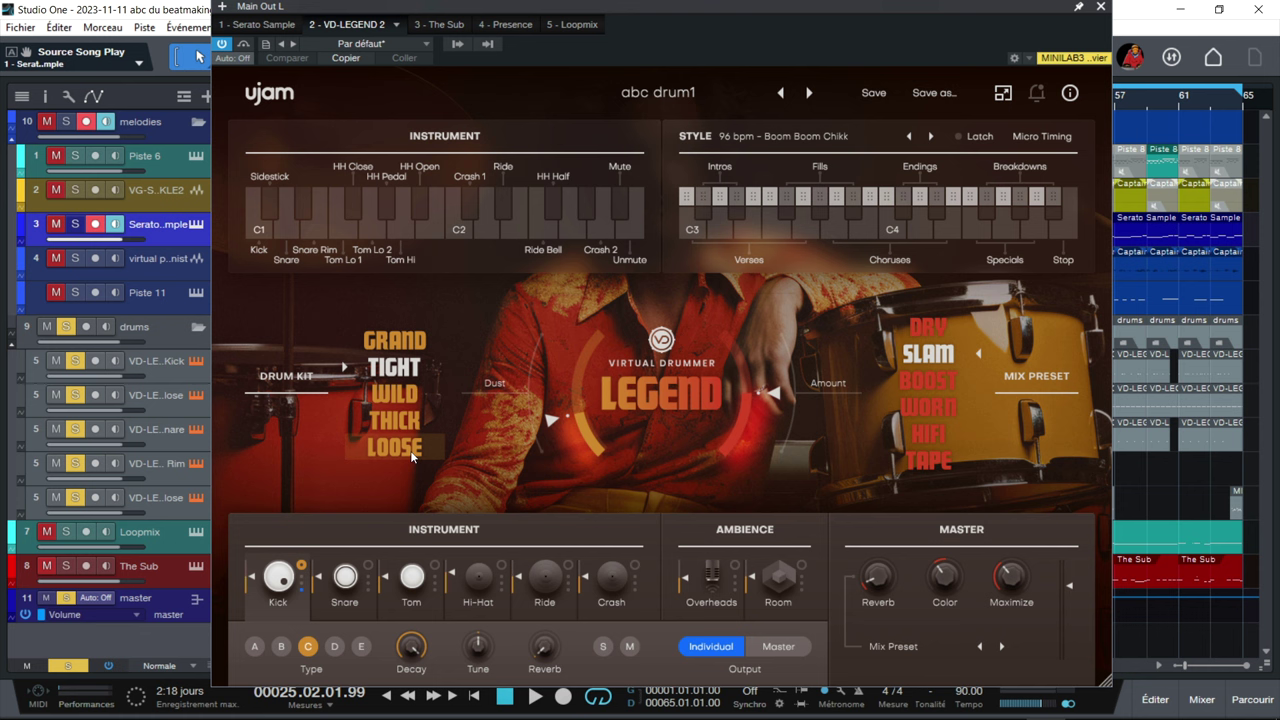
left_click(186, 383)
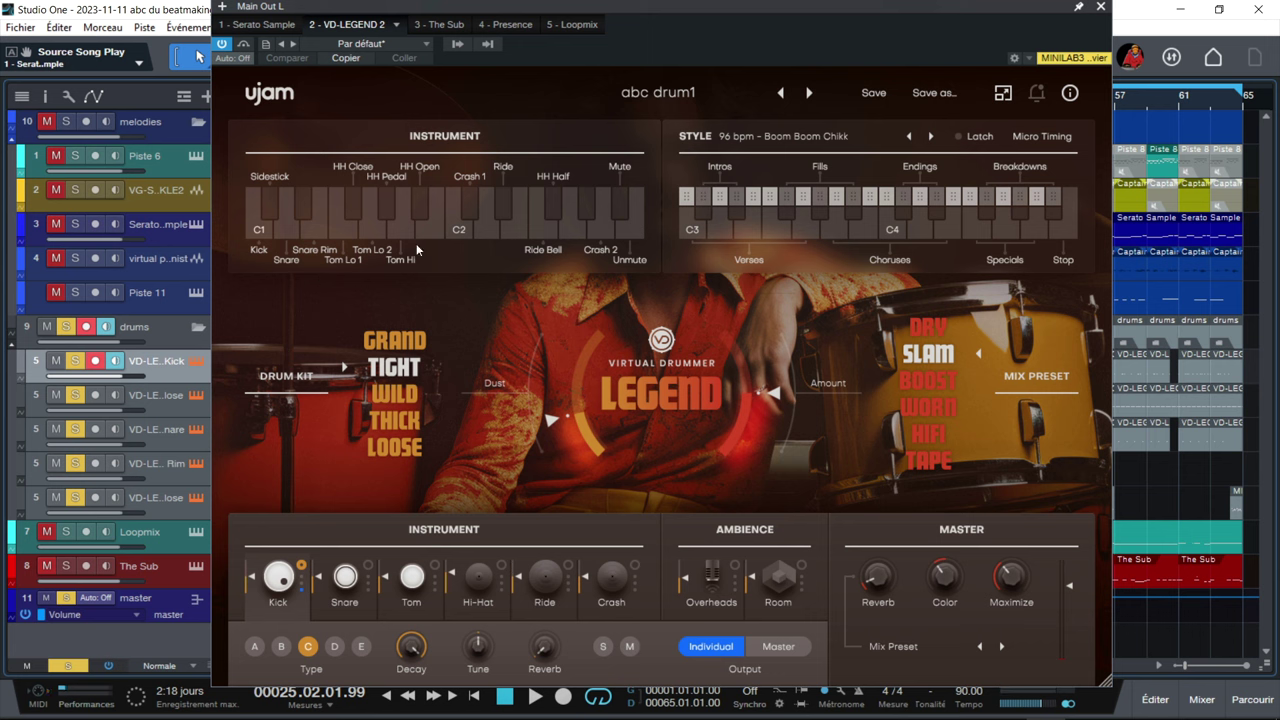
Step: Audition the drummer's instrument keys and examine the list of available playing styles without changing the style
left_click(631, 236)
left_click(366, 215)
left_click(824, 140)
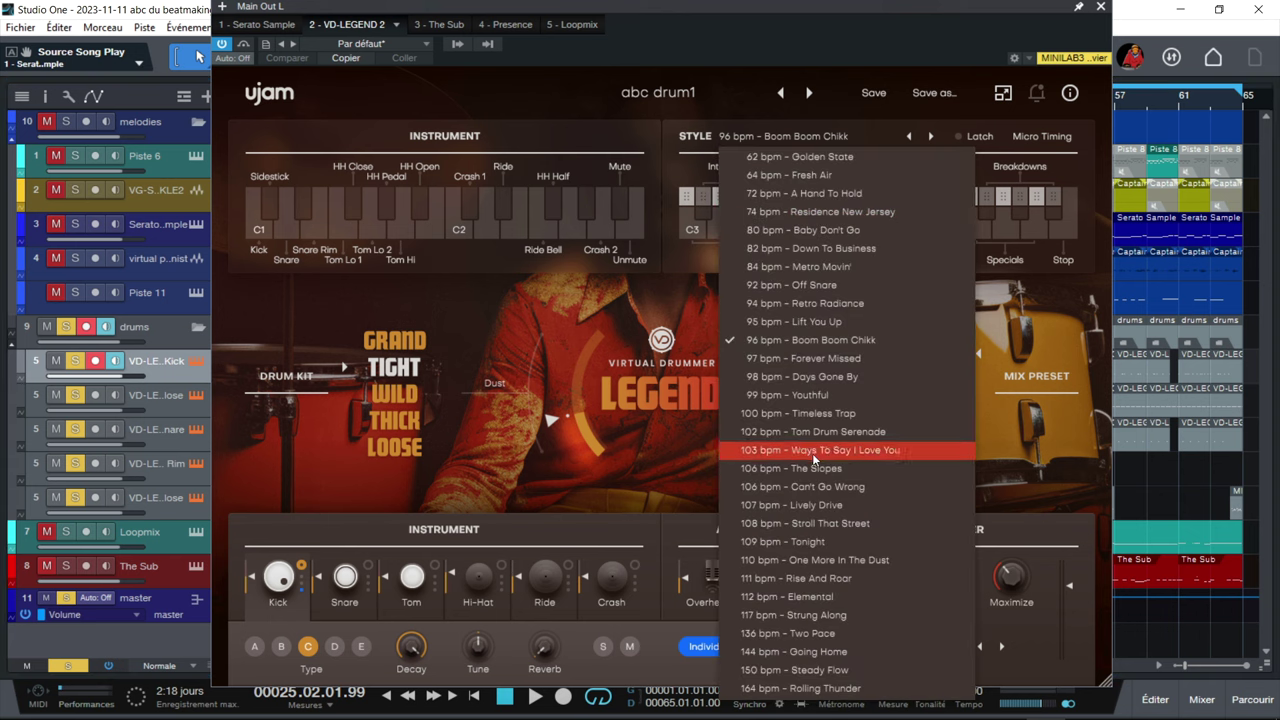
left_click(681, 170)
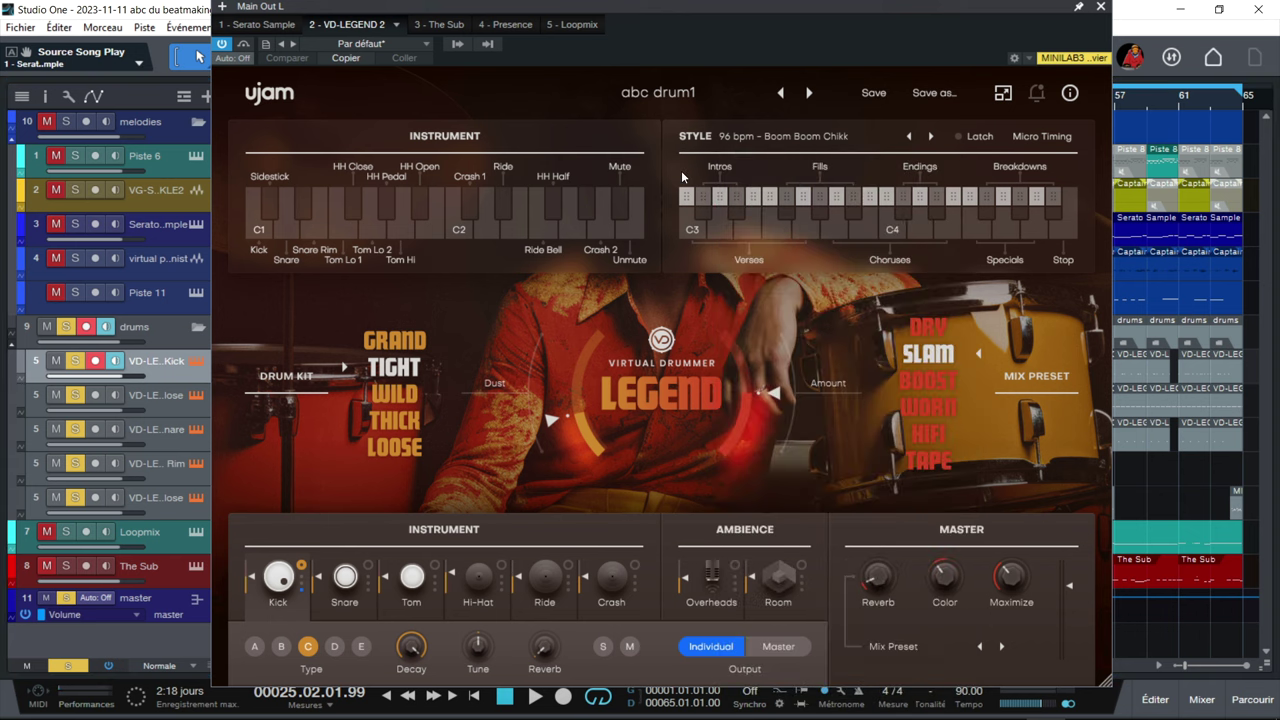
Step: Audition the Grand, Tight, Wild, Thick and Loose drum kits against the playing pattern, ending on Tight
left_click(423, 343)
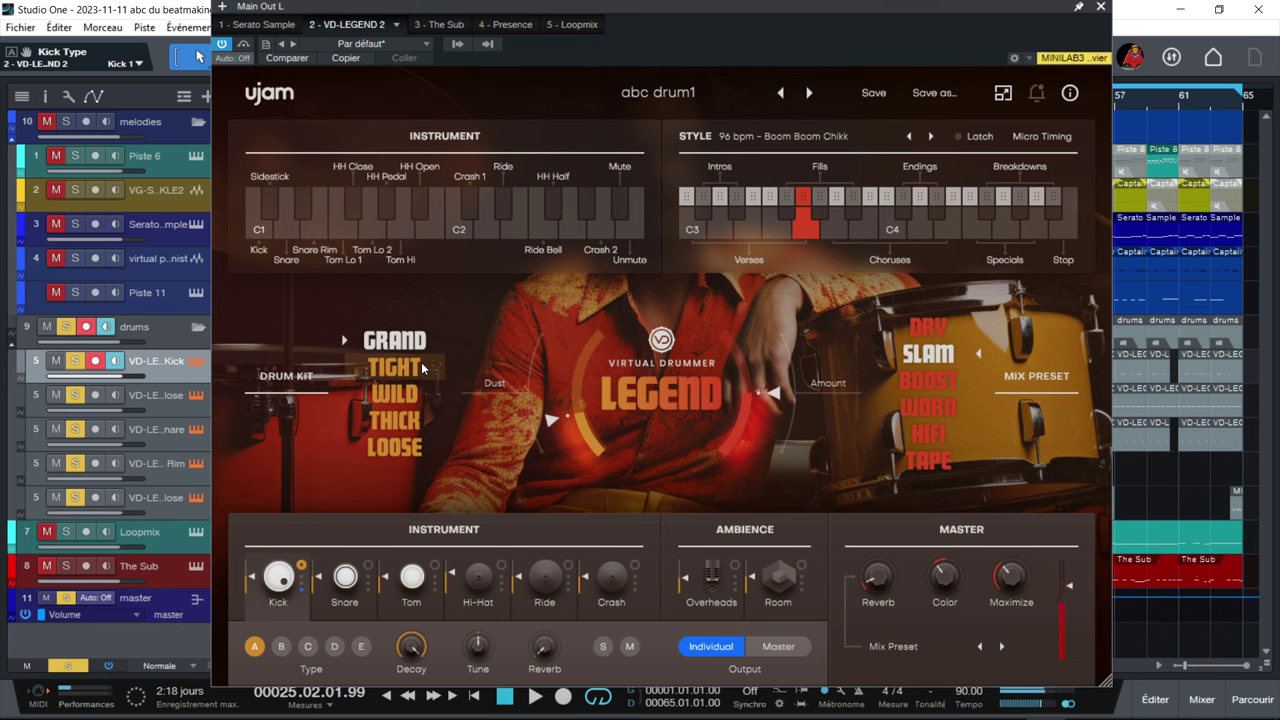
left_click(421, 367)
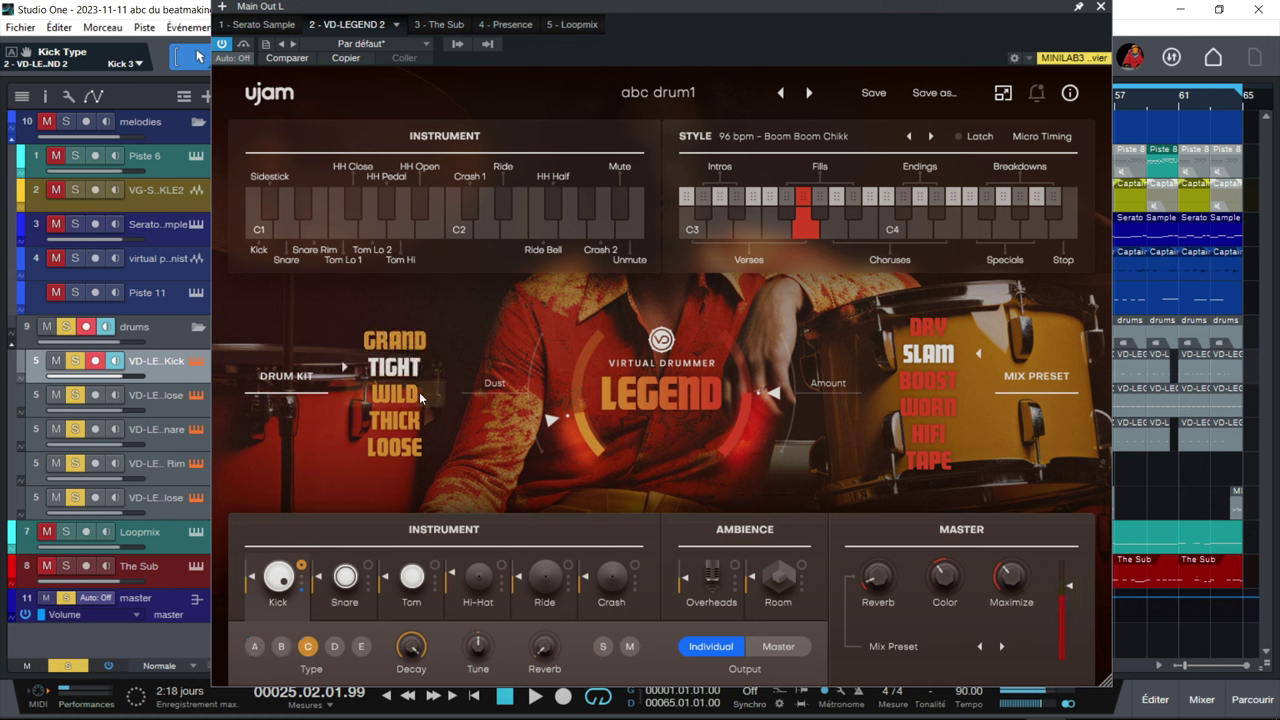
left_click(419, 392)
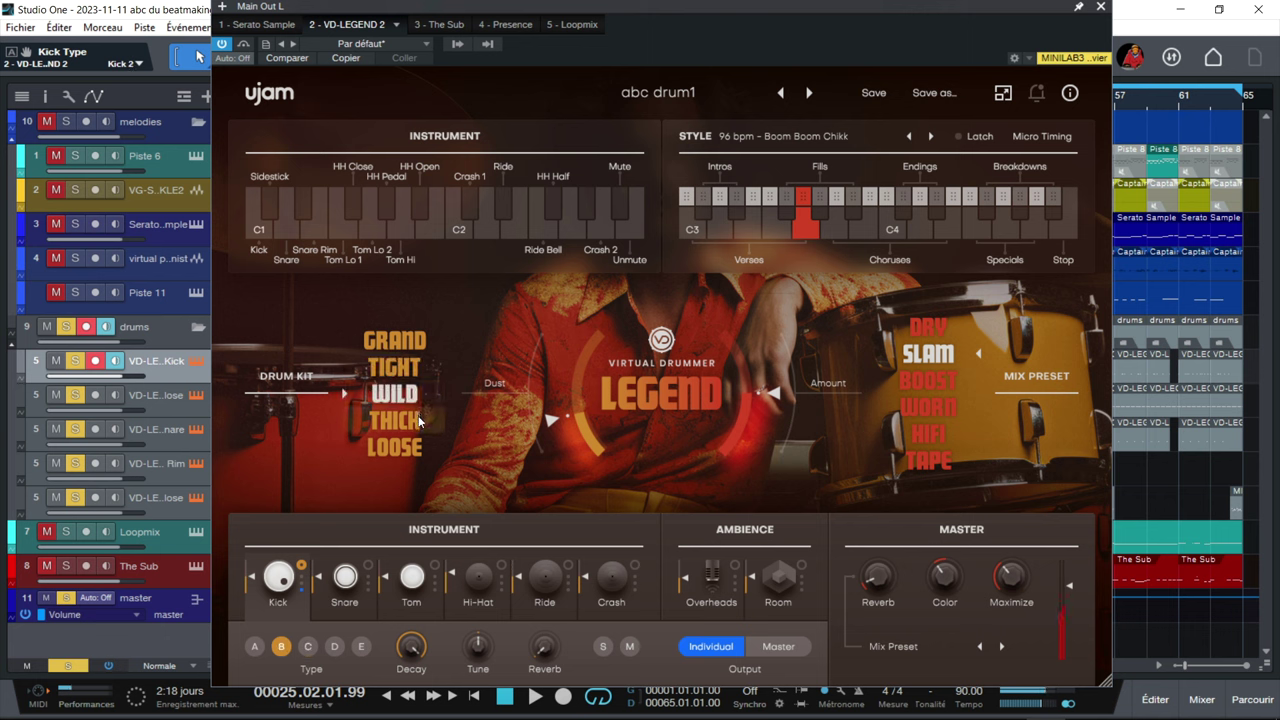
left_click(419, 422)
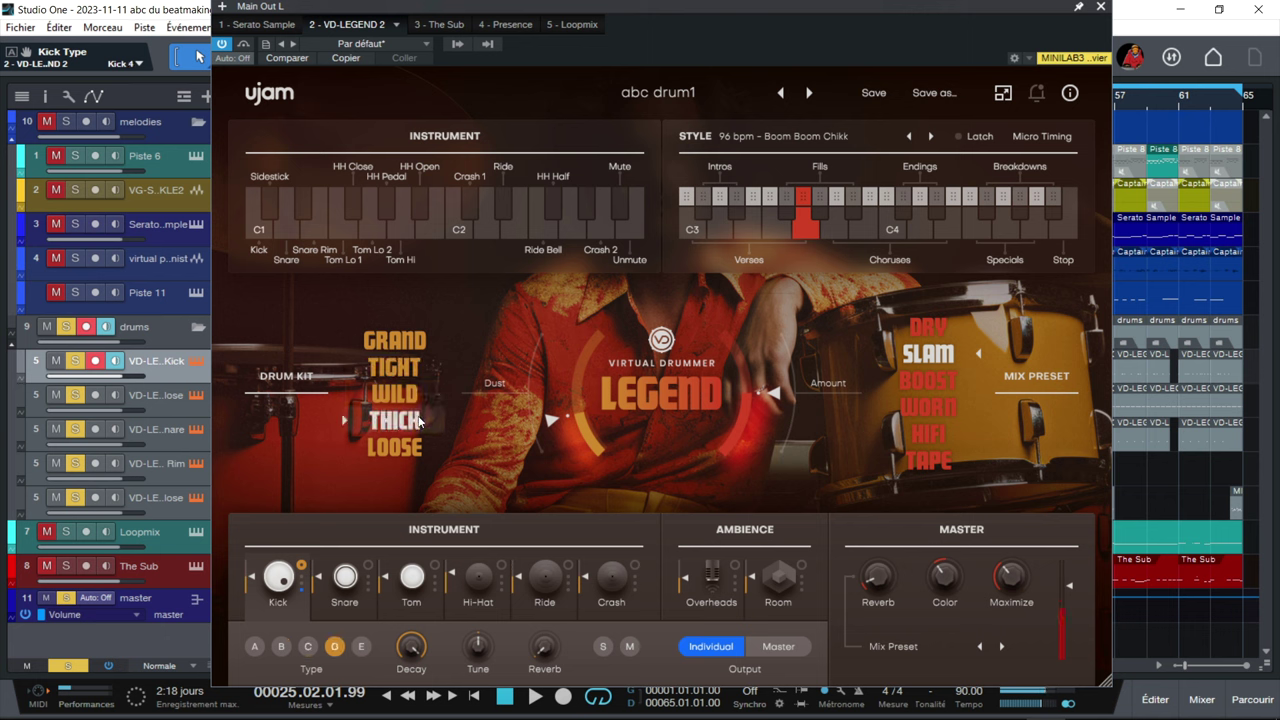
left_click(415, 450)
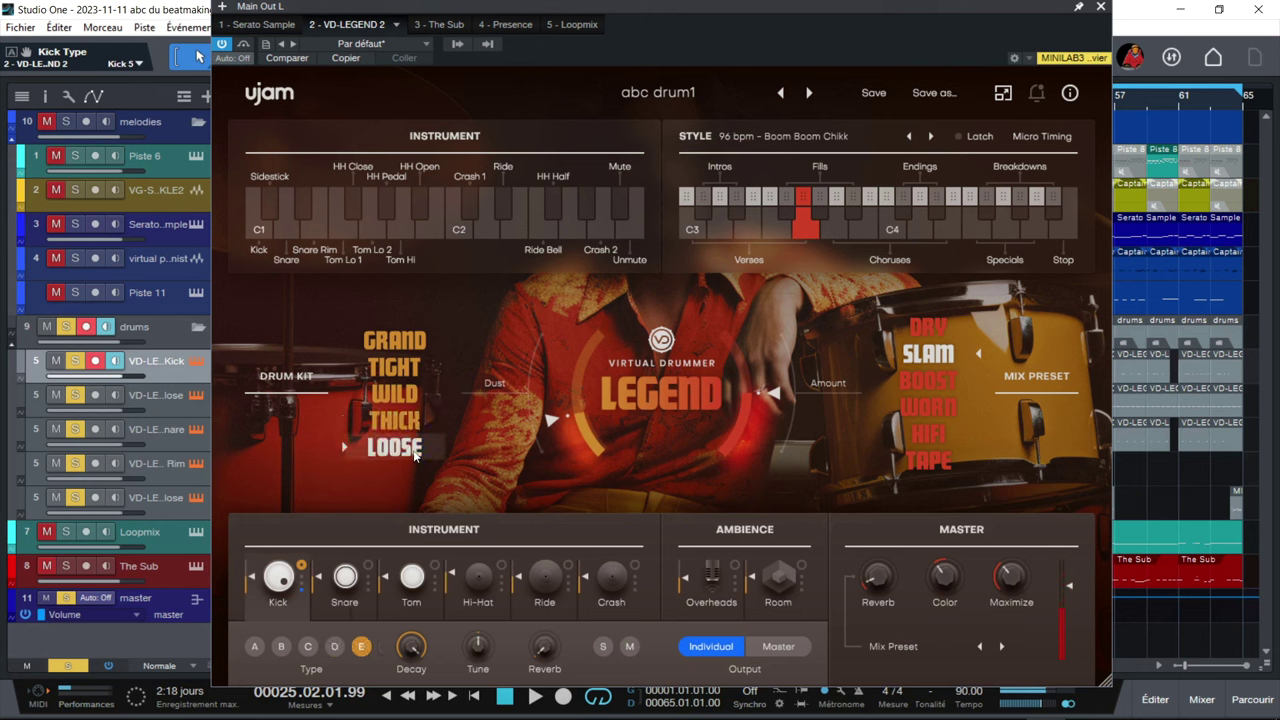
left_click(422, 340)
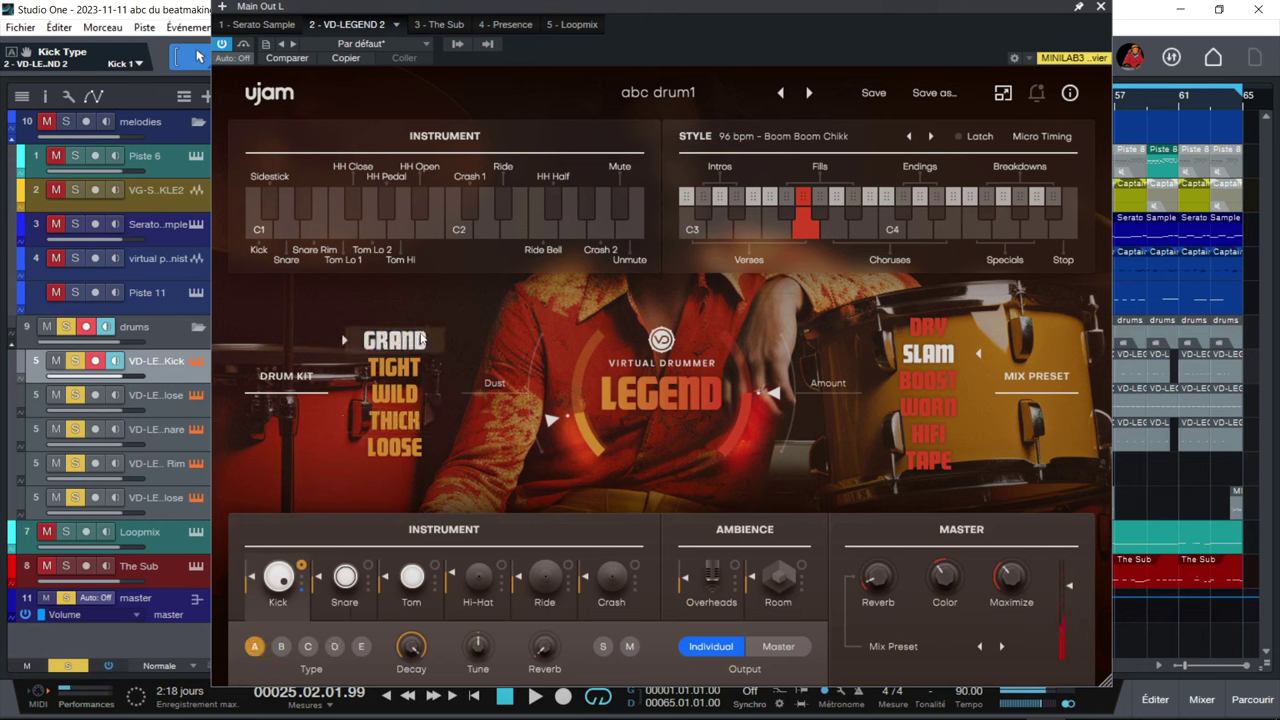
left_click(419, 365)
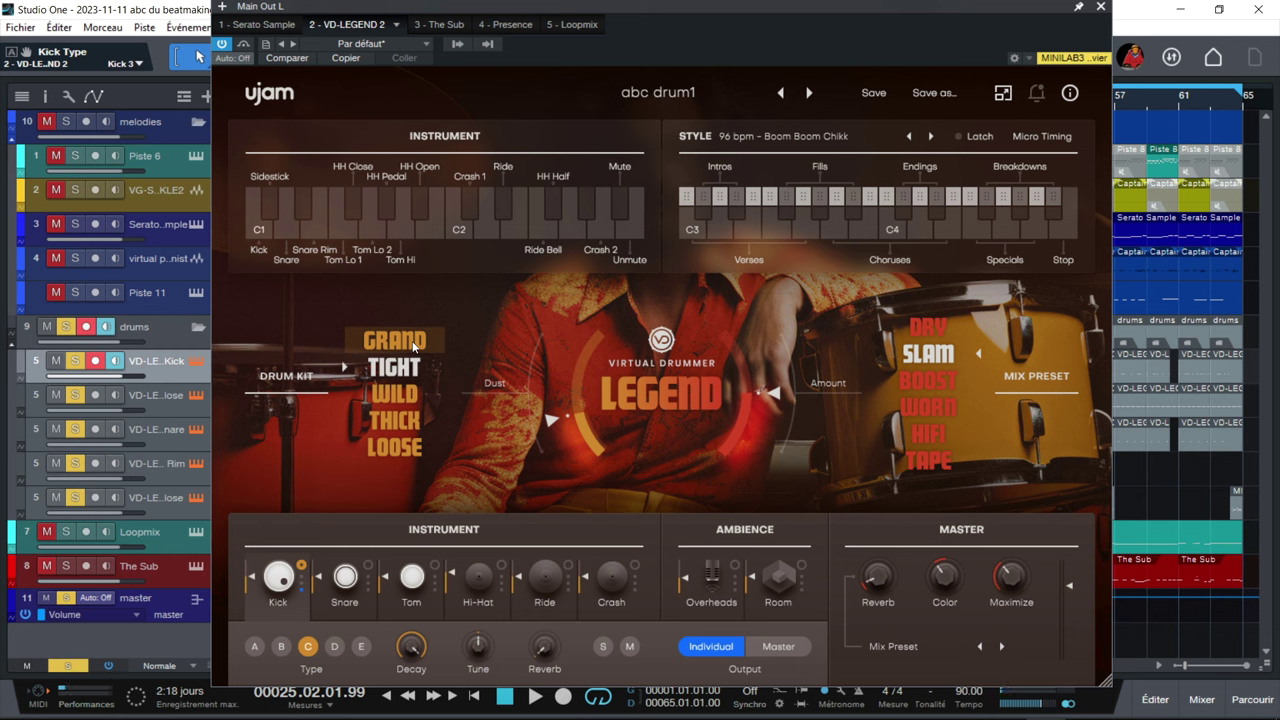
Step: Examine the drummer's factory preset categories, including Dead & Dry and Raw & Organic, without loading a preset
left_click(680, 91)
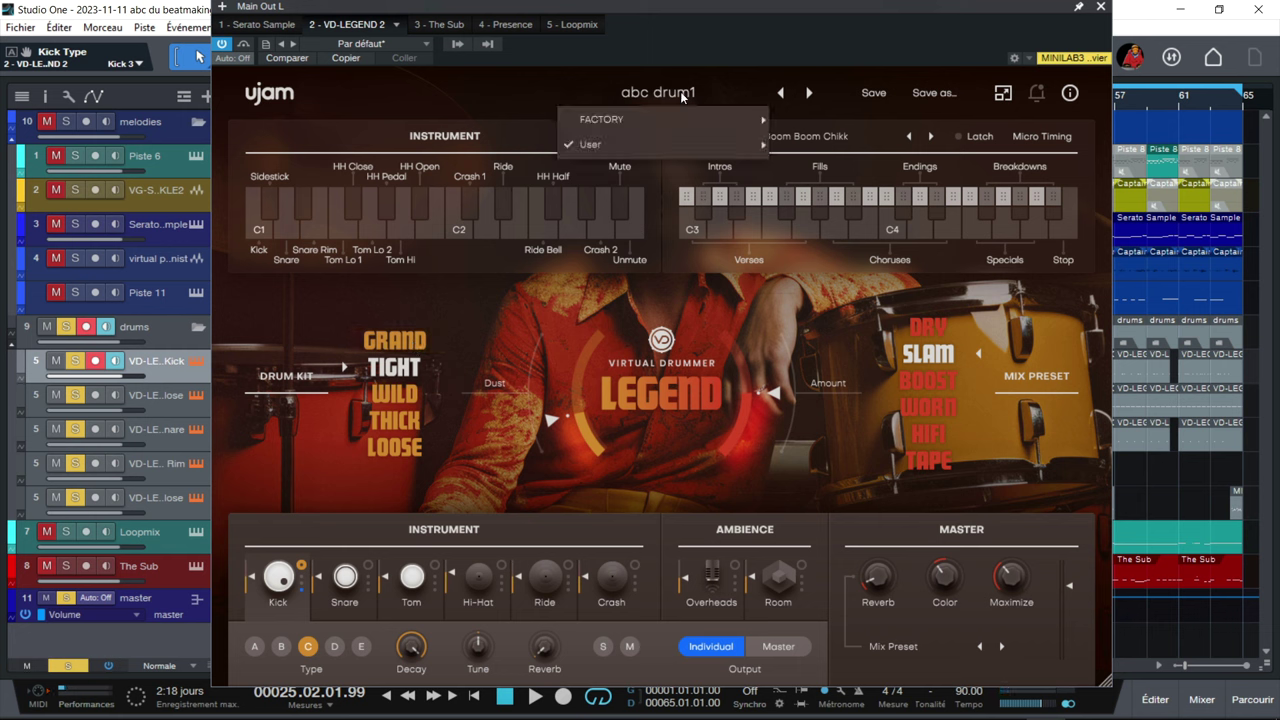
mouse_move(697, 122)
mouse_move(820, 119)
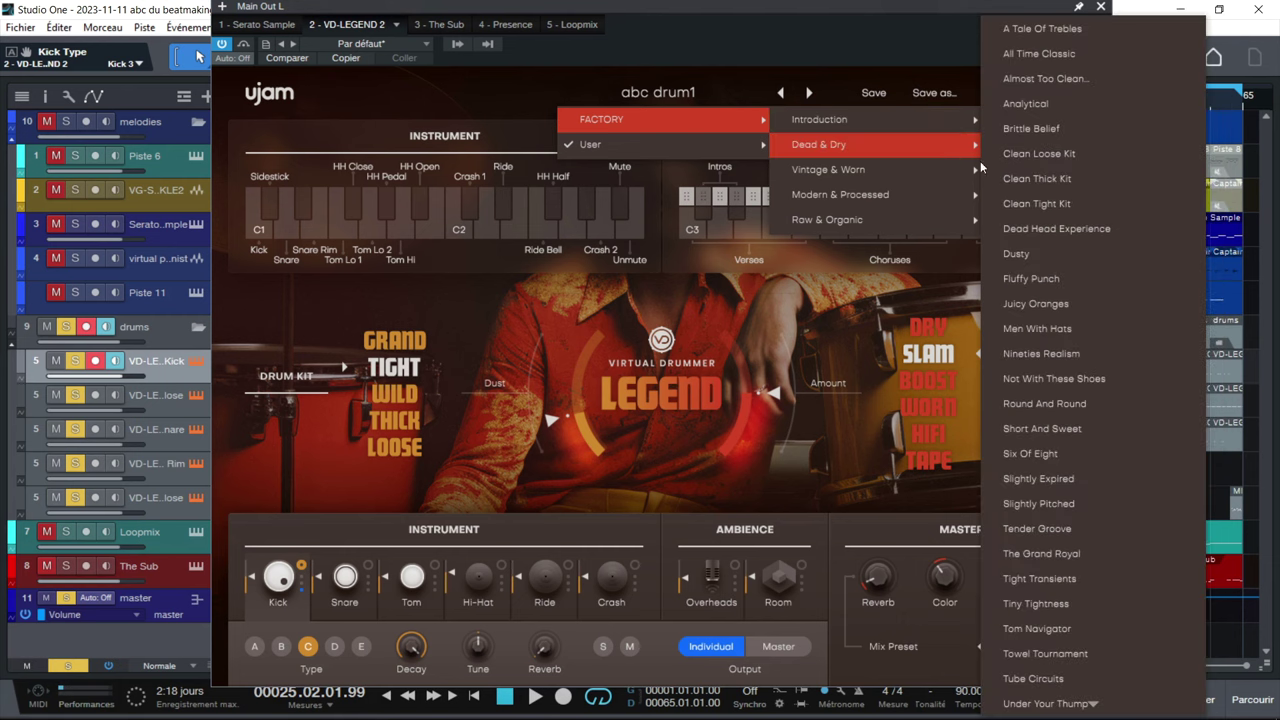
mouse_move(937, 218)
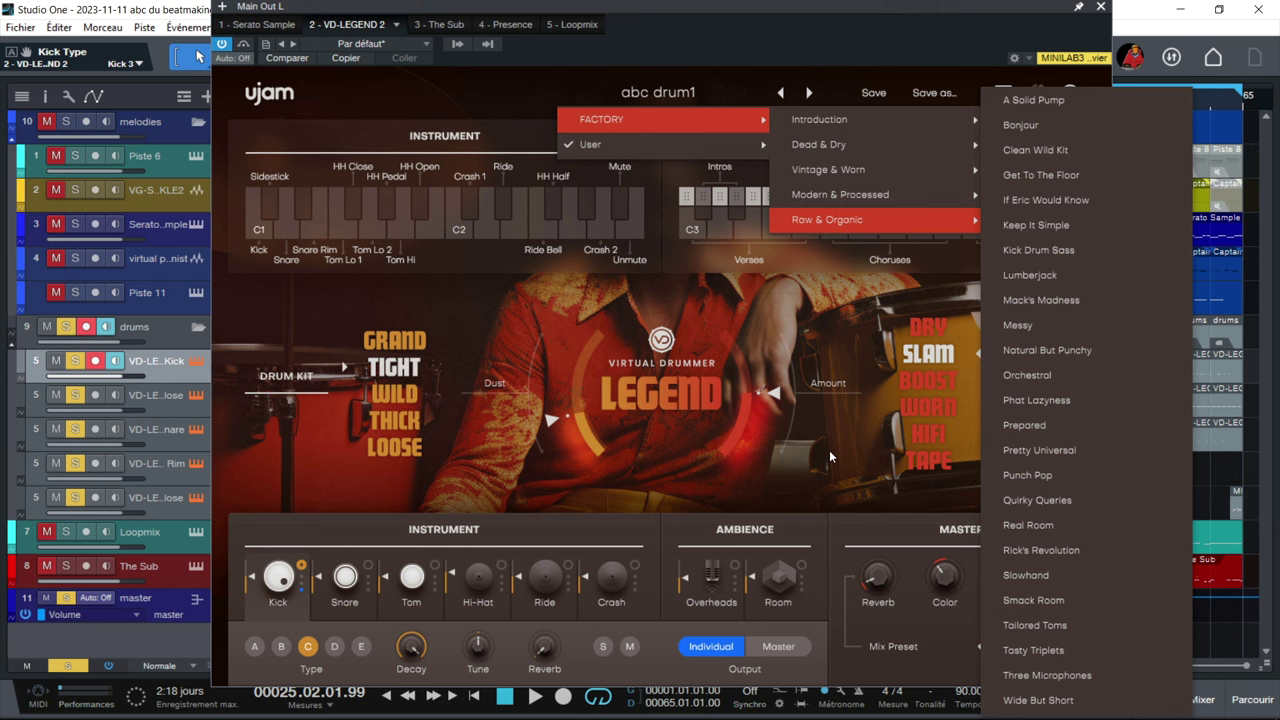
left_click(654, 422)
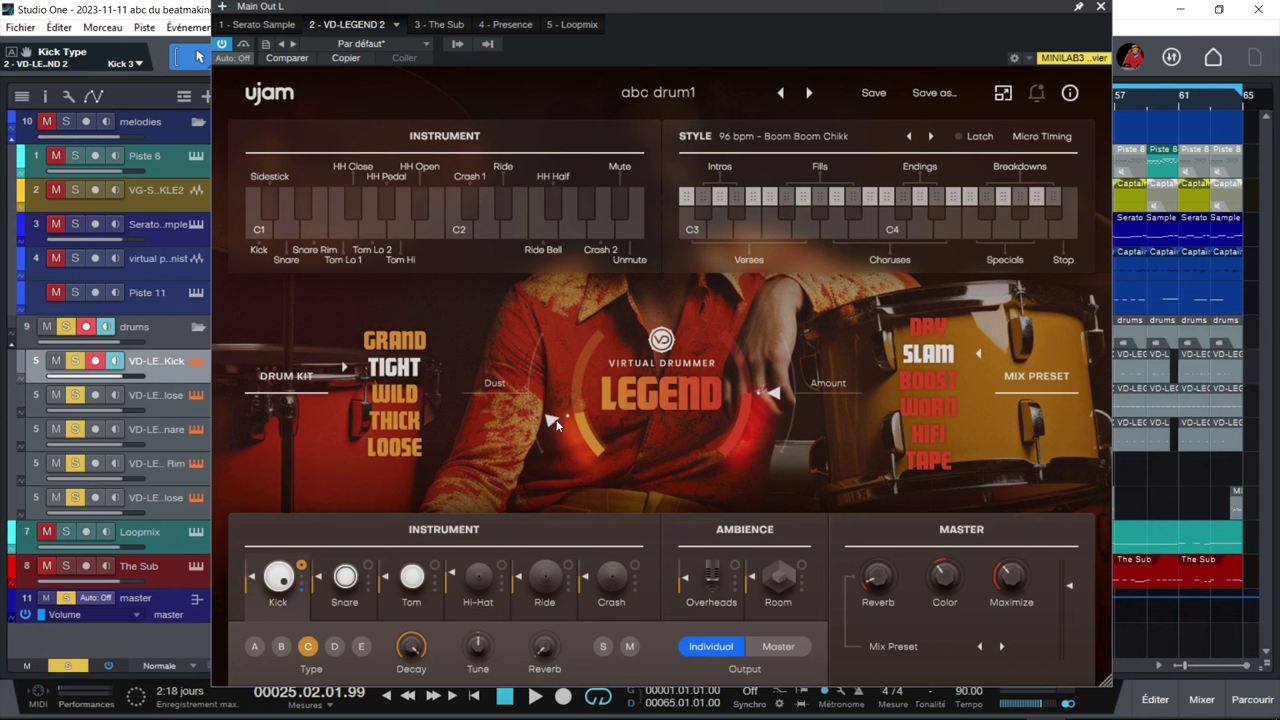
Step: Audition the Dust control and leave it at 26, and sweep the mix Amount down to 0 % and back up to 54.8 %
mouse_move(554, 421)
left_mouse_down()
mouse_move(548, 394)
mouse_move(548, 405)
left_mouse_up()
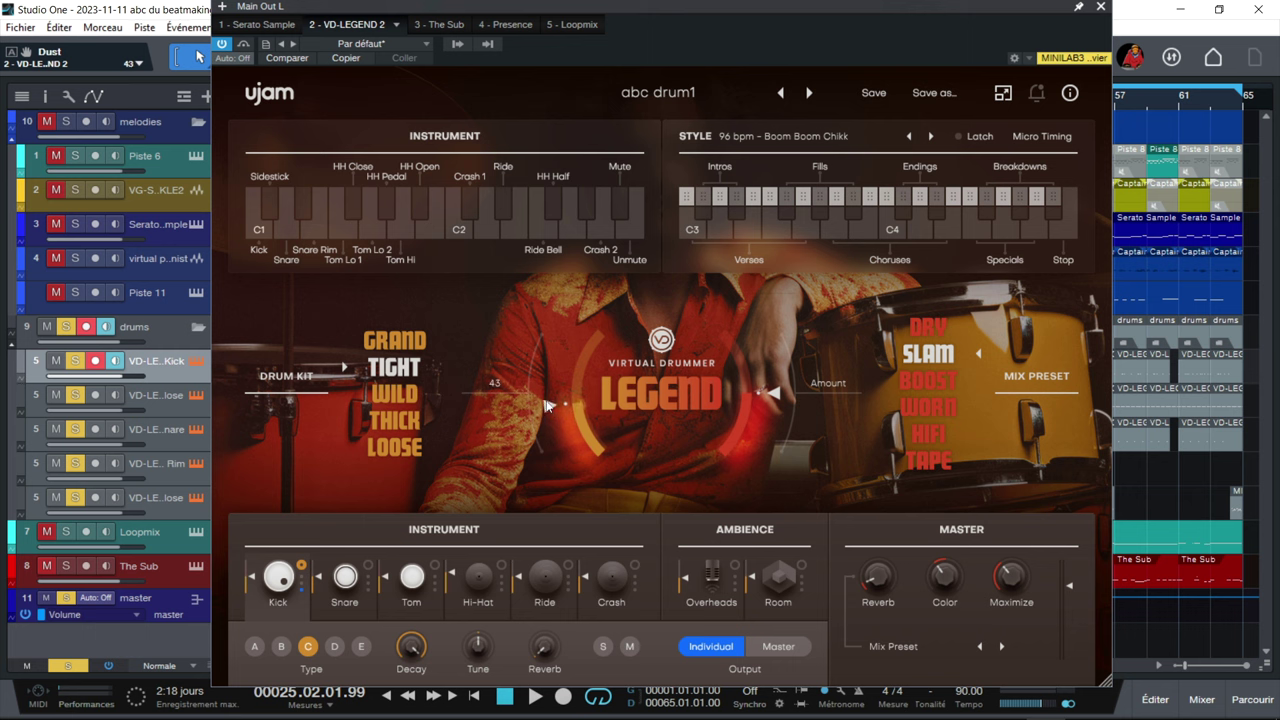
left_click_drag(547, 405, 576, 432)
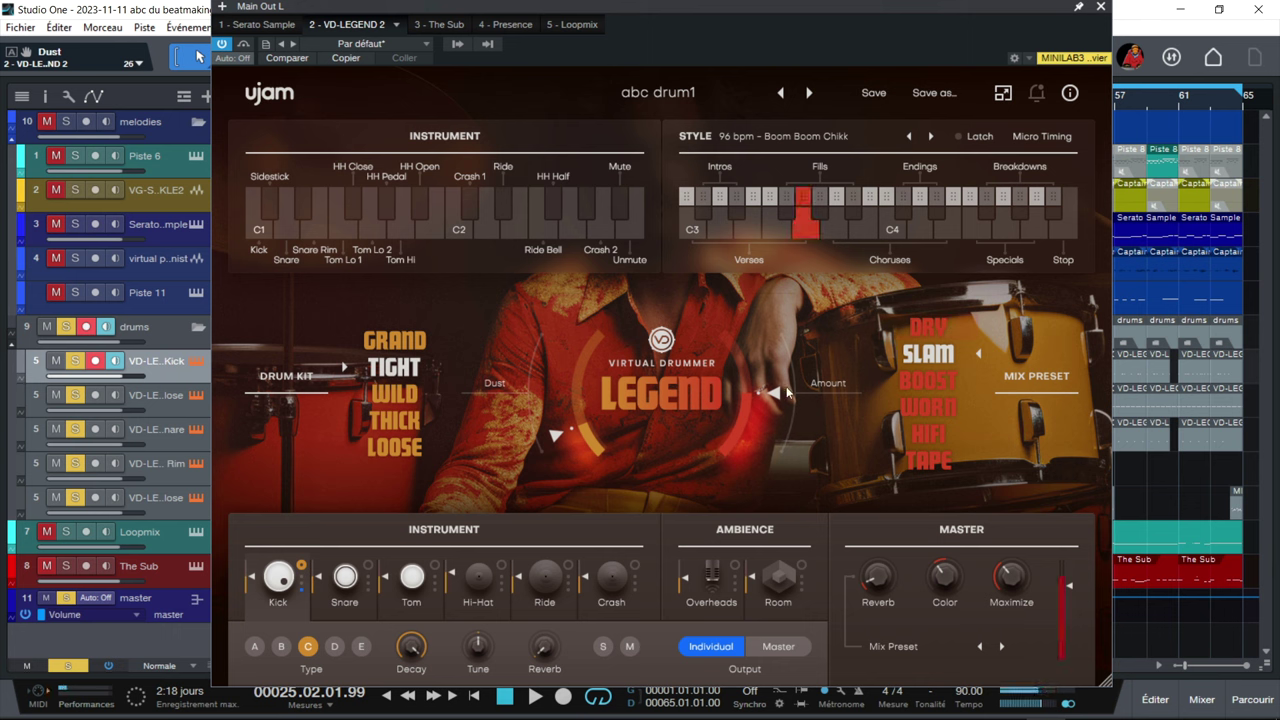
left_click_drag(773, 393, 776, 394)
left_click_drag(775, 395, 734, 495)
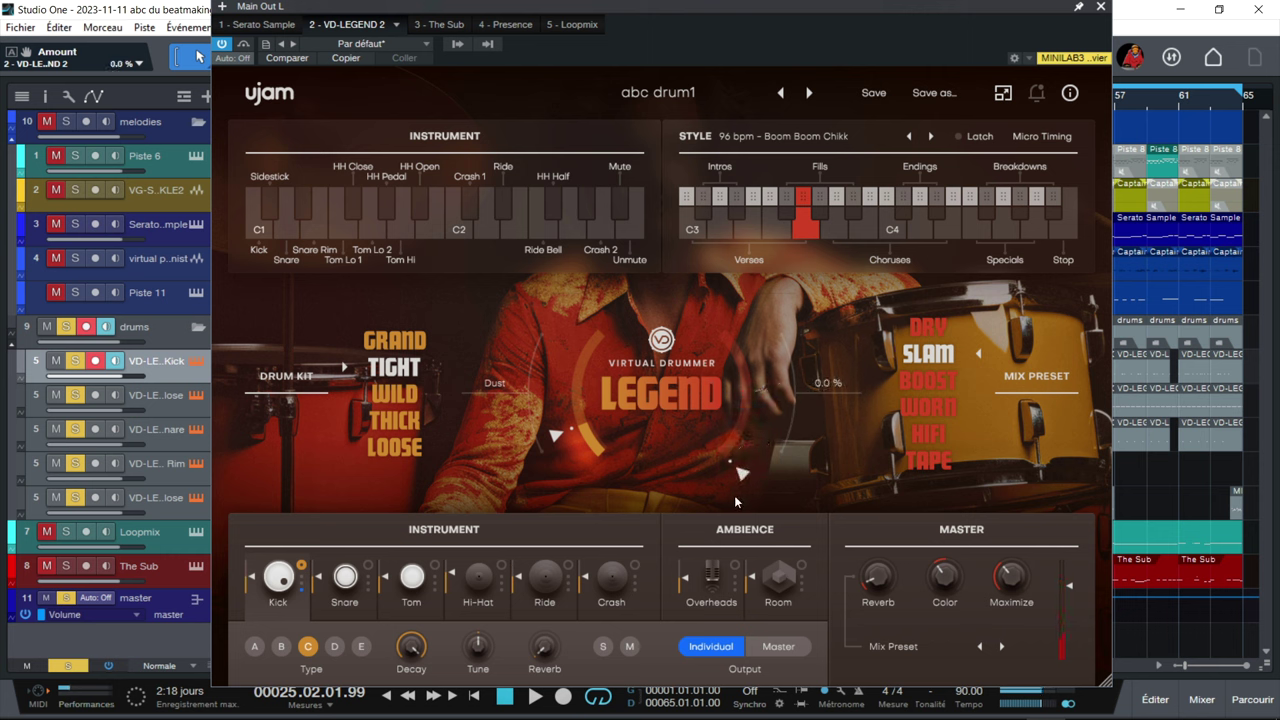
left_click_drag(734, 495, 834, 388)
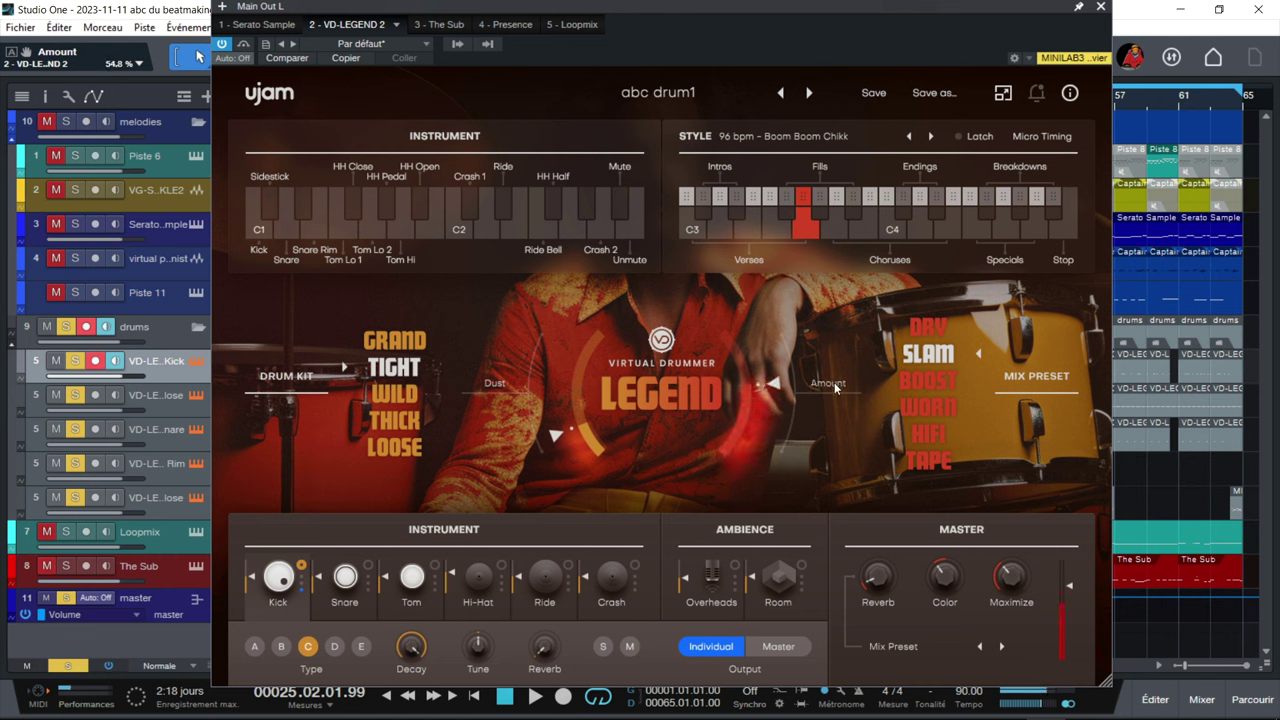
Step: Audition the Dry, Slam, Boost, Worn, HiFi and Tape mix presets, ending on Slam with the Amount at 51.4 %
left_click(923, 330)
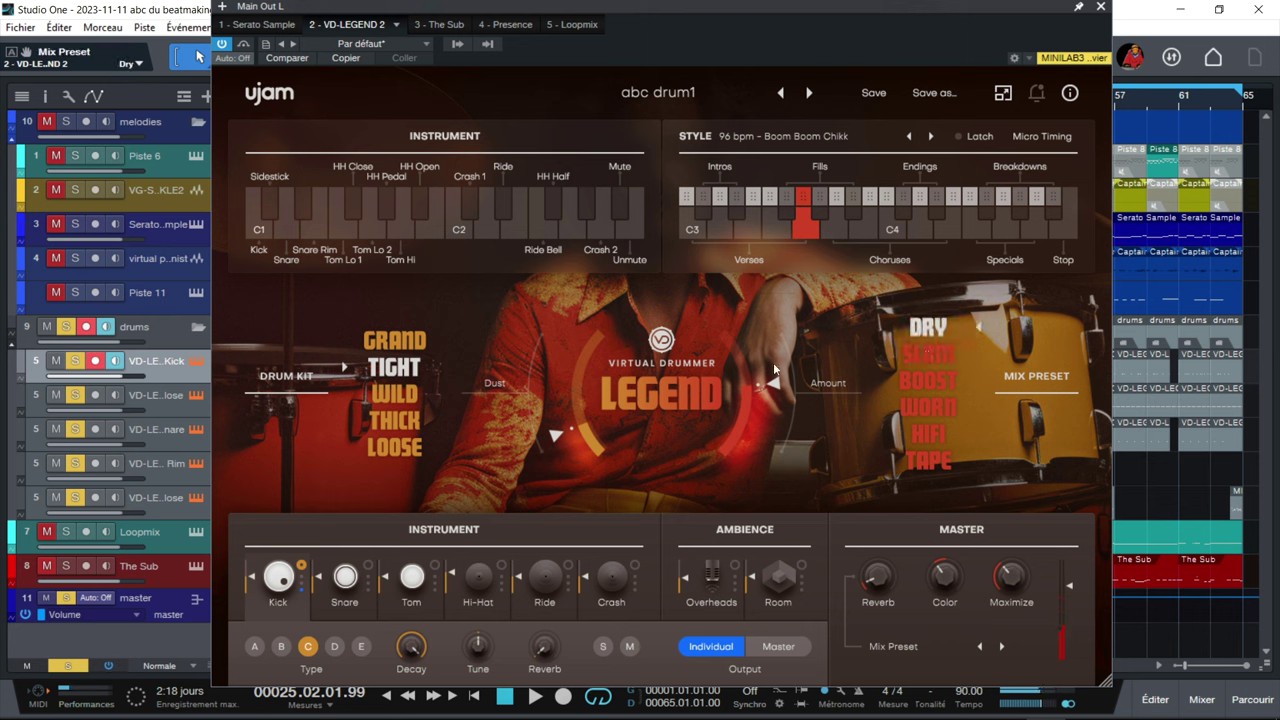
left_click_drag(790, 392, 821, 394)
left_click(928, 353)
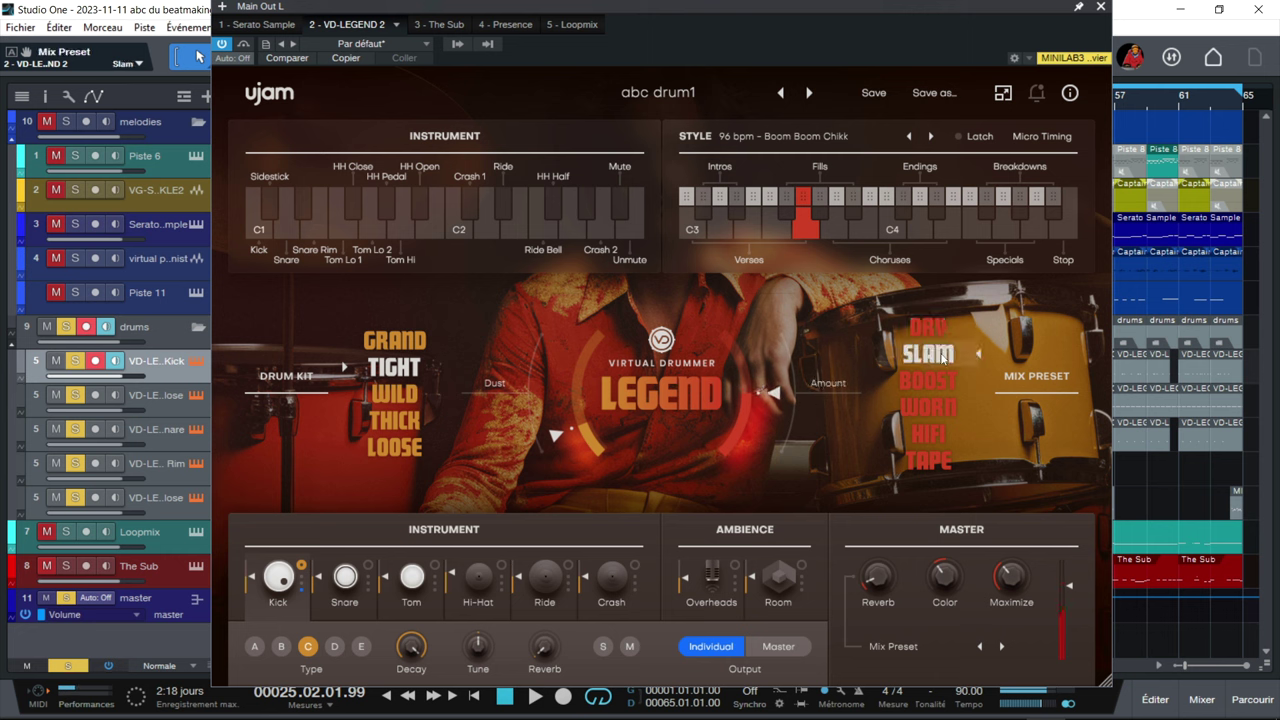
left_click(938, 378)
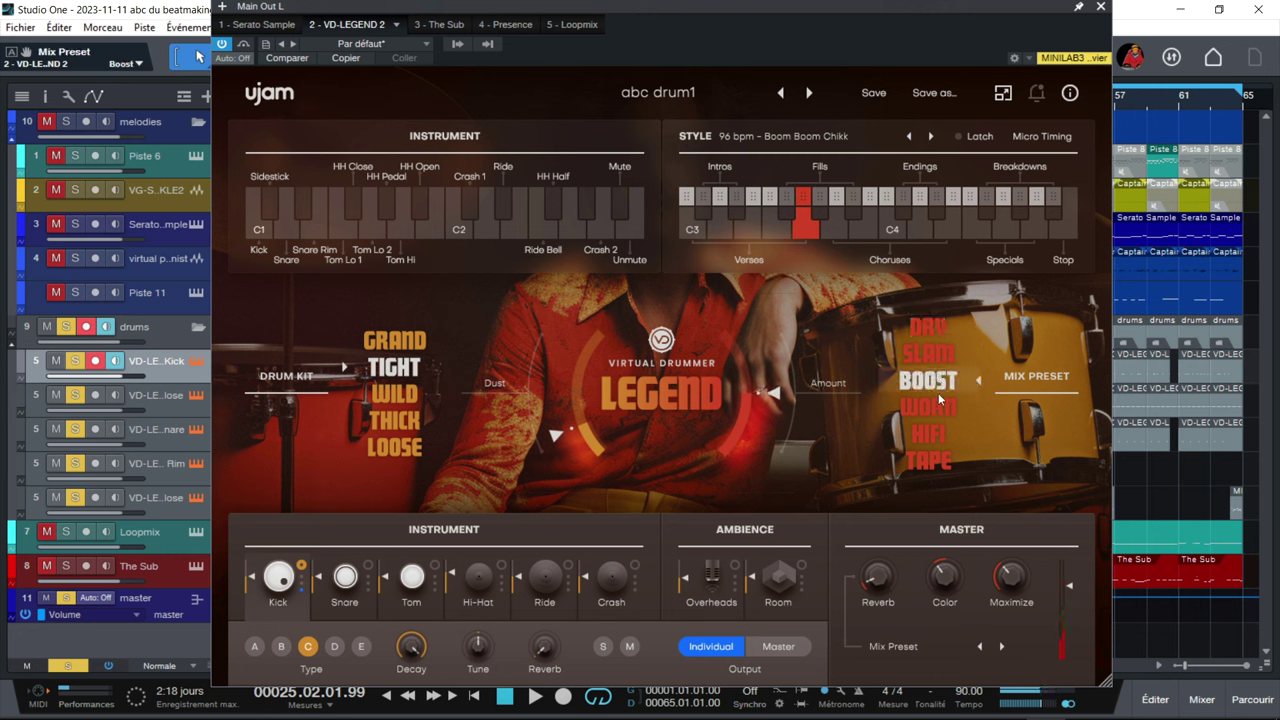
left_click(936, 407)
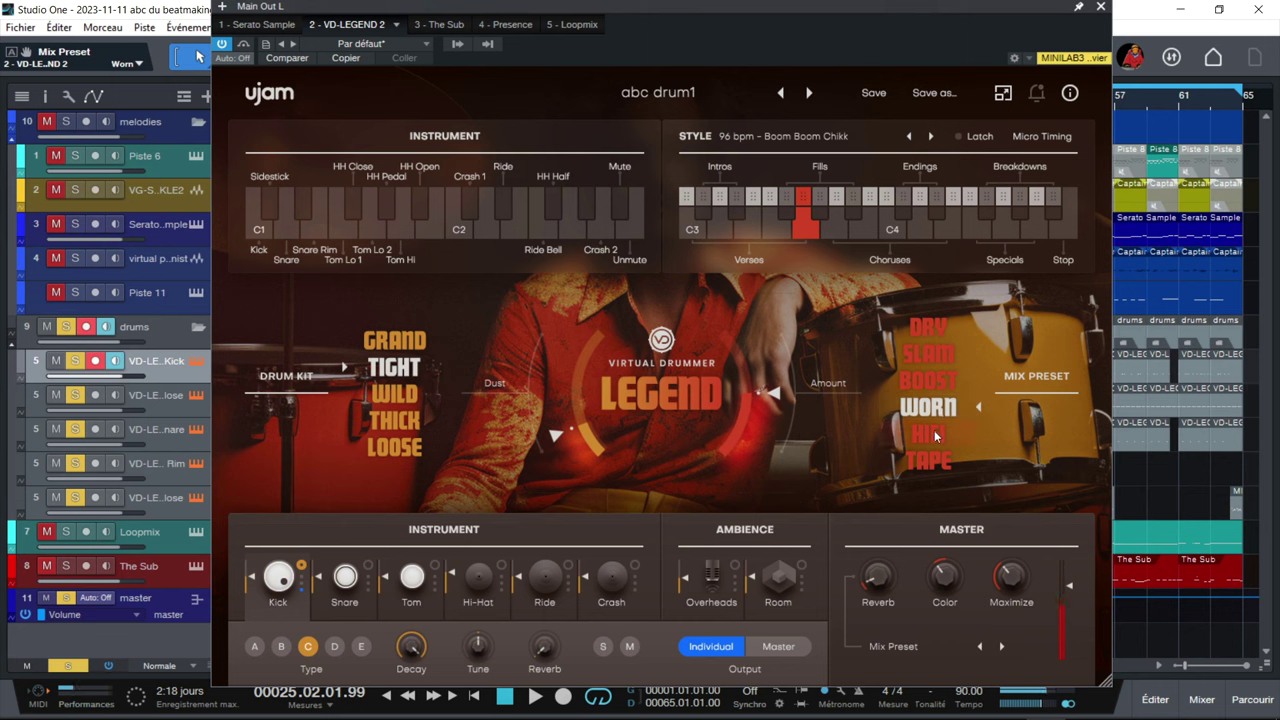
left_click(934, 431)
left_click(928, 464)
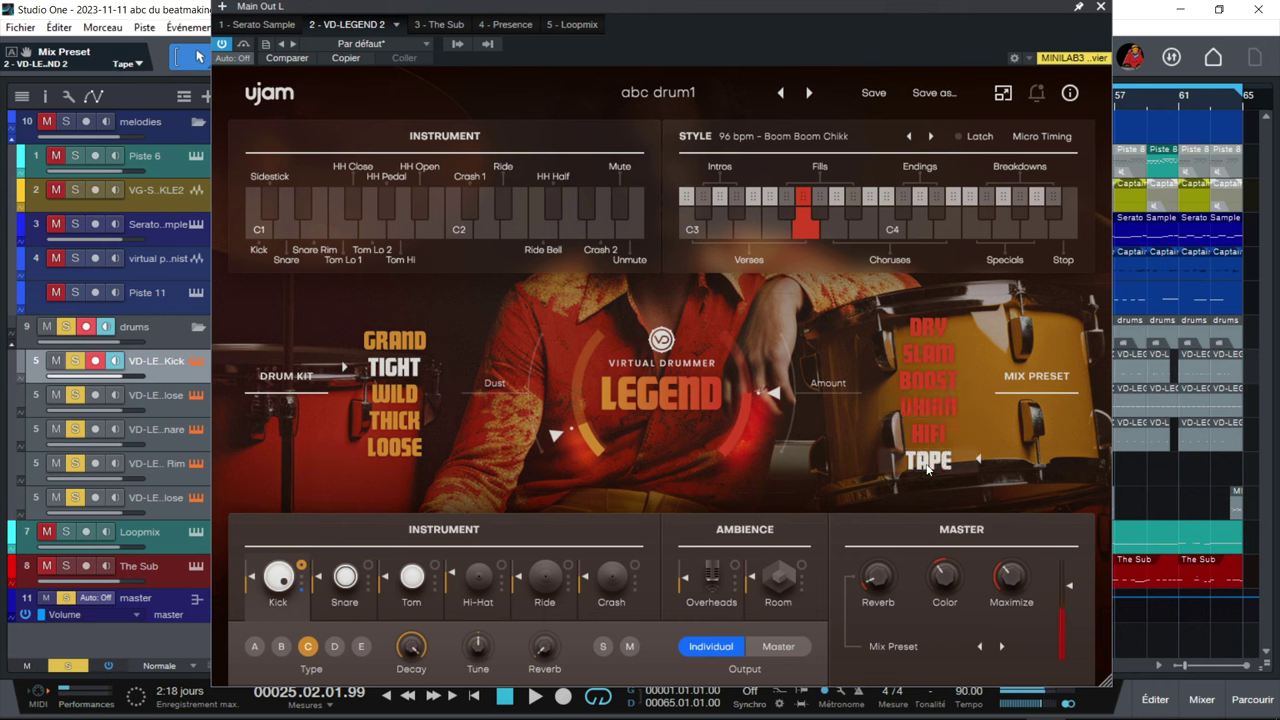
left_click(937, 355)
left_click(777, 391)
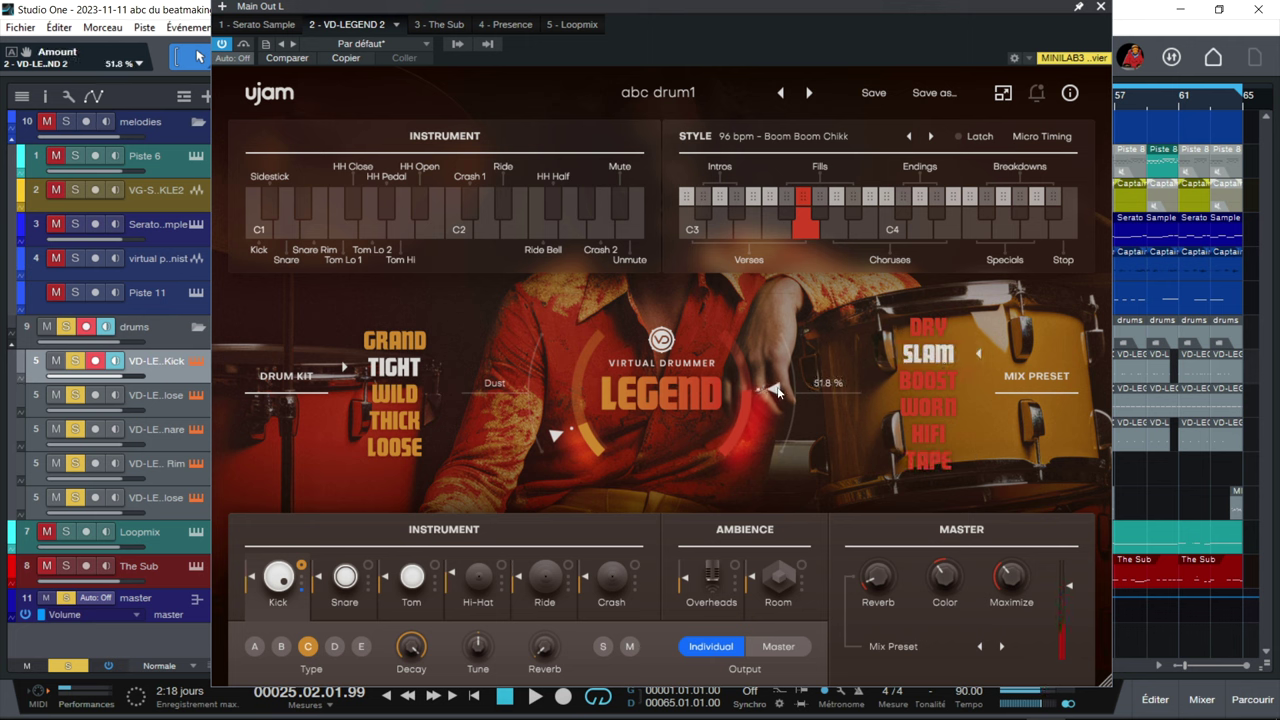
left_click_drag(777, 391, 781, 397)
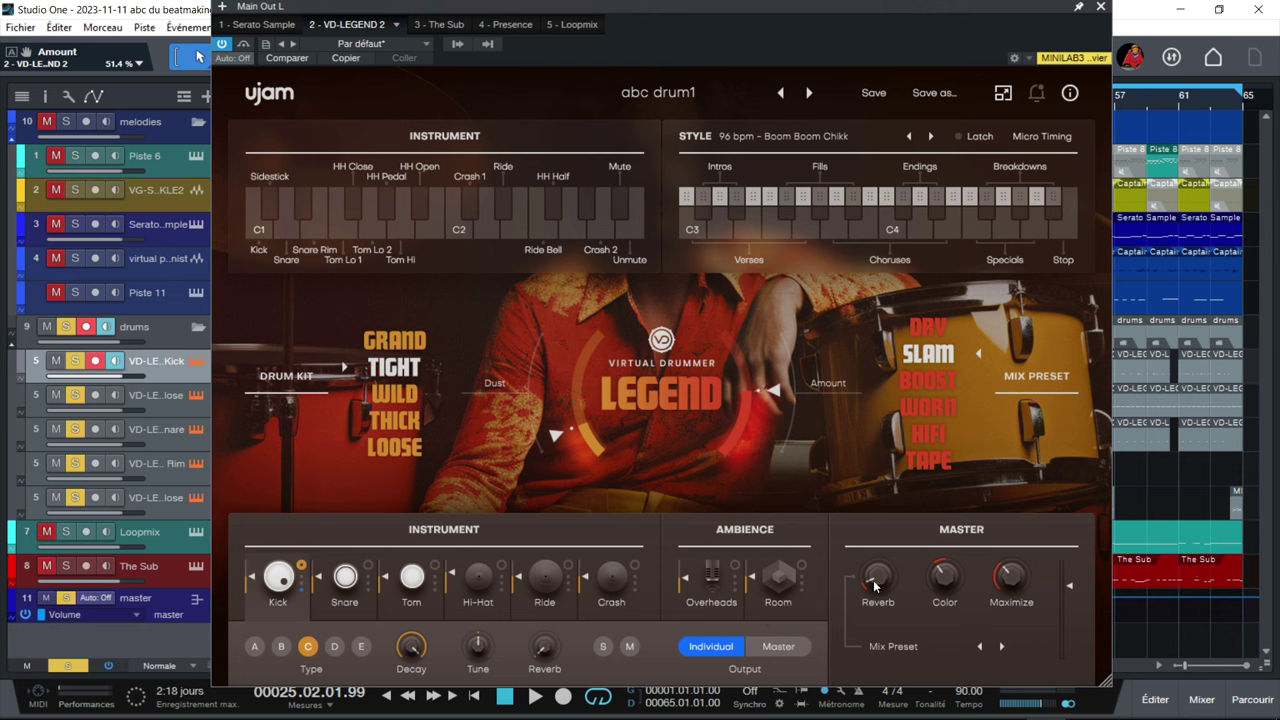
Step: Examine the master reverb types and the plug-in's list of separate outputs without changing either
left_click(872, 646)
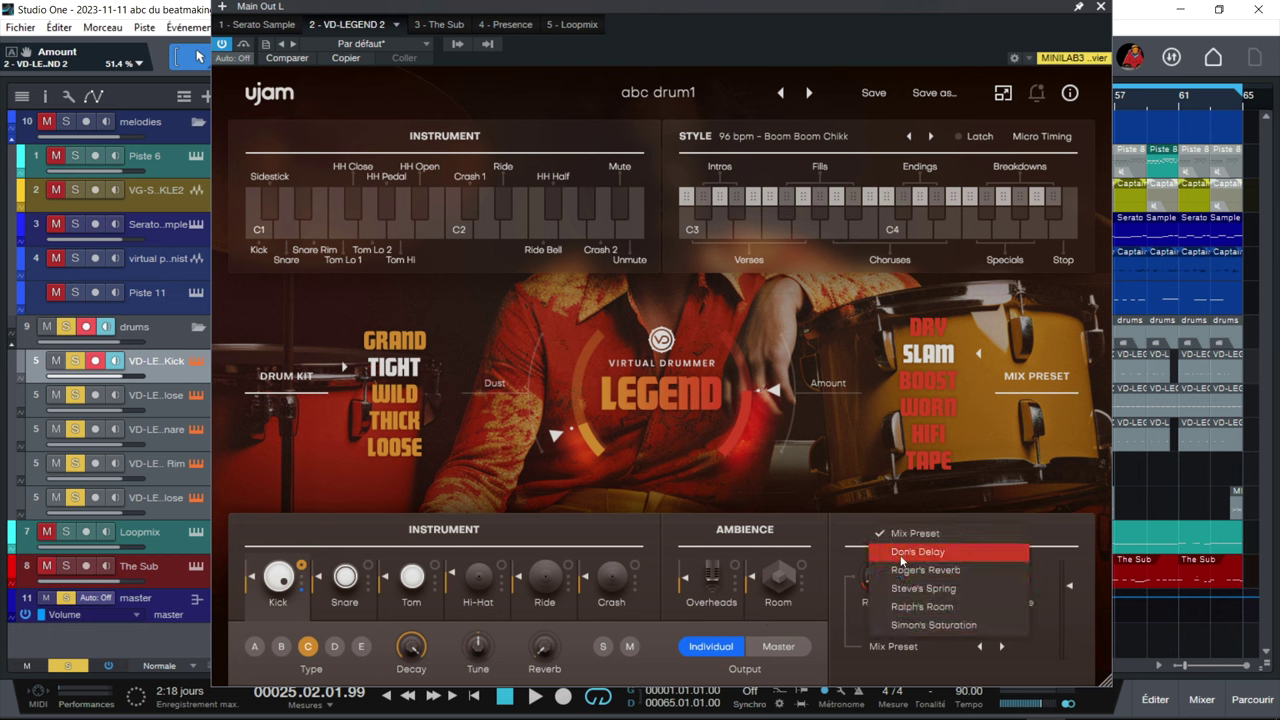
left_click(857, 661)
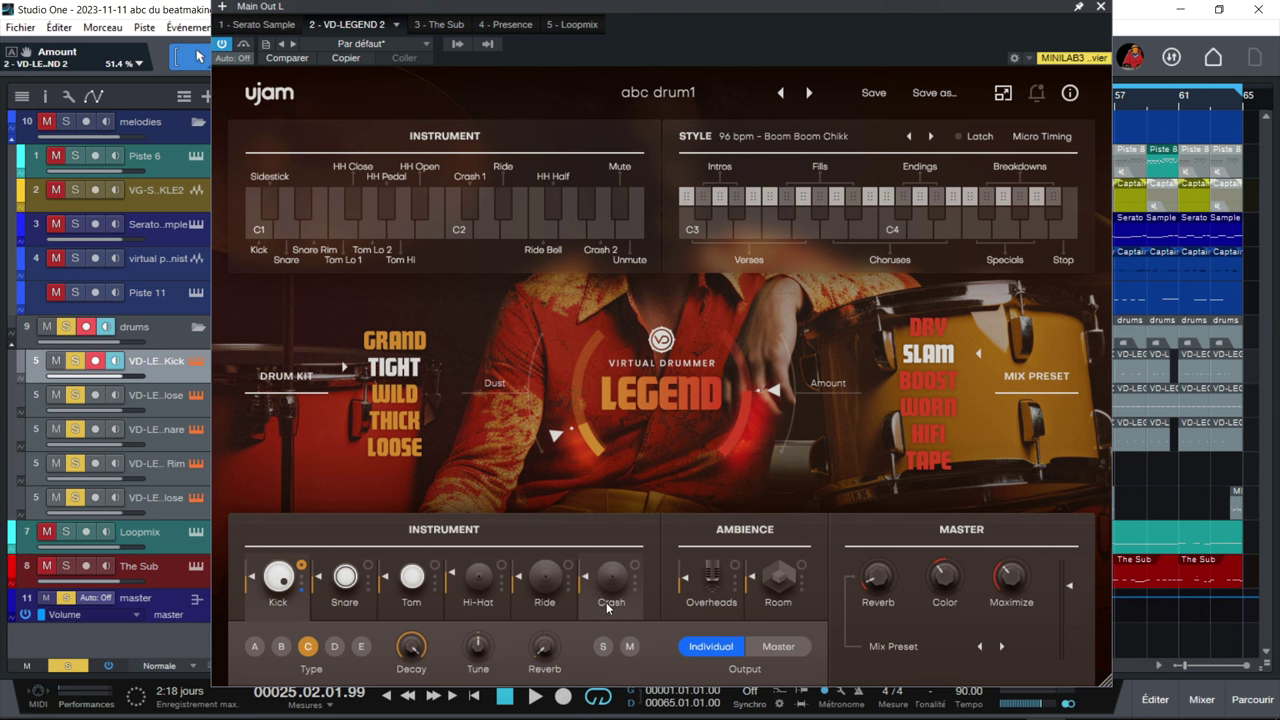
left_click(457, 44)
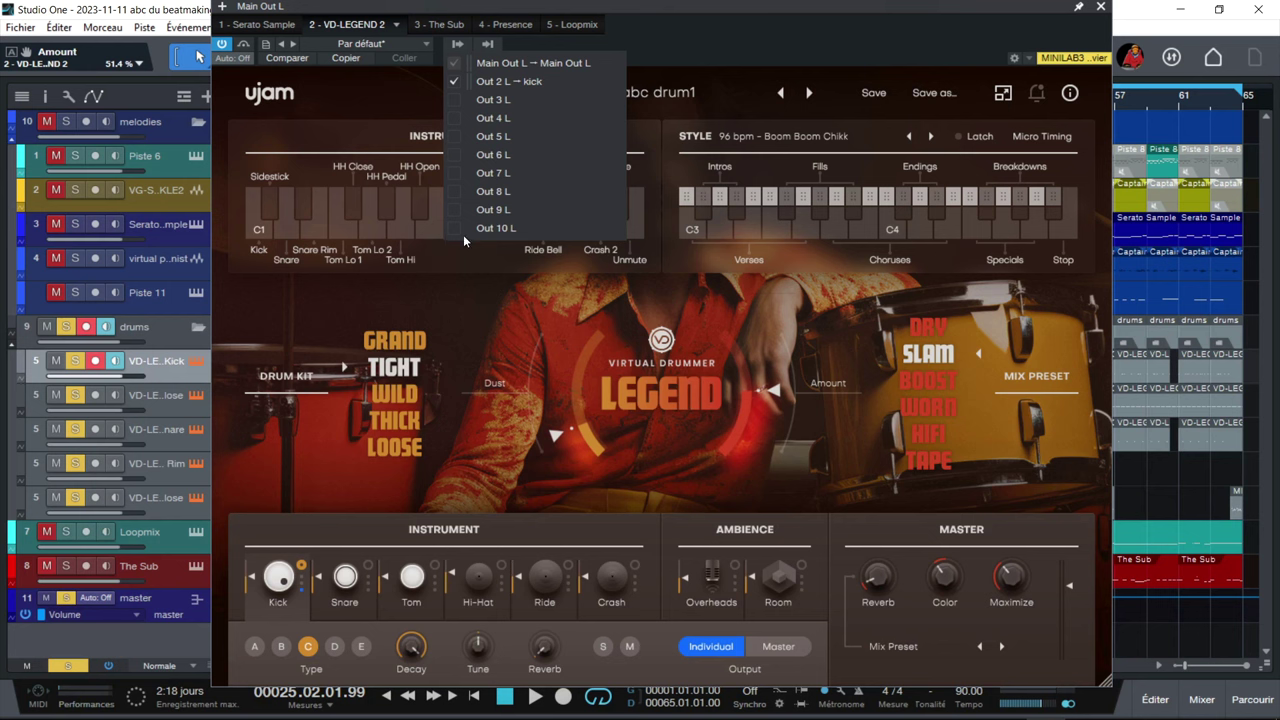
left_click(350, 603)
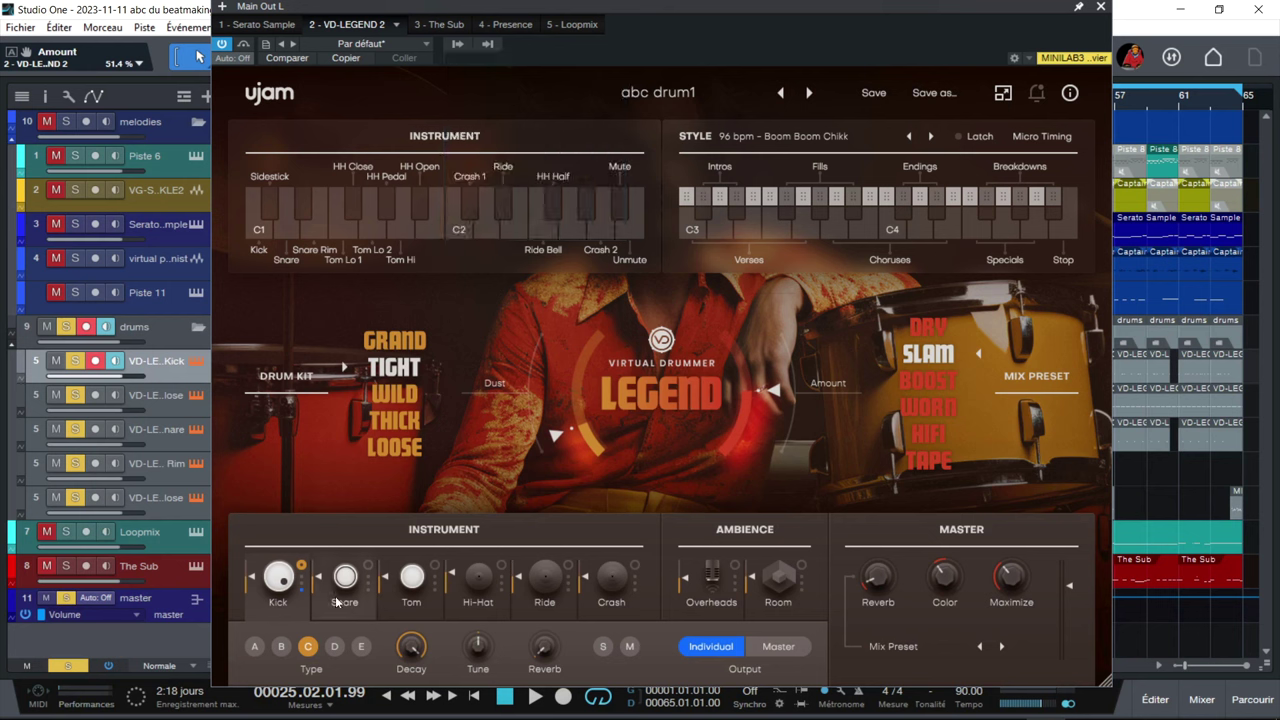
Step: Examine the channel controls of the snare, tom, hi-hat, ride, crash and overheads one after another
left_click(317, 604)
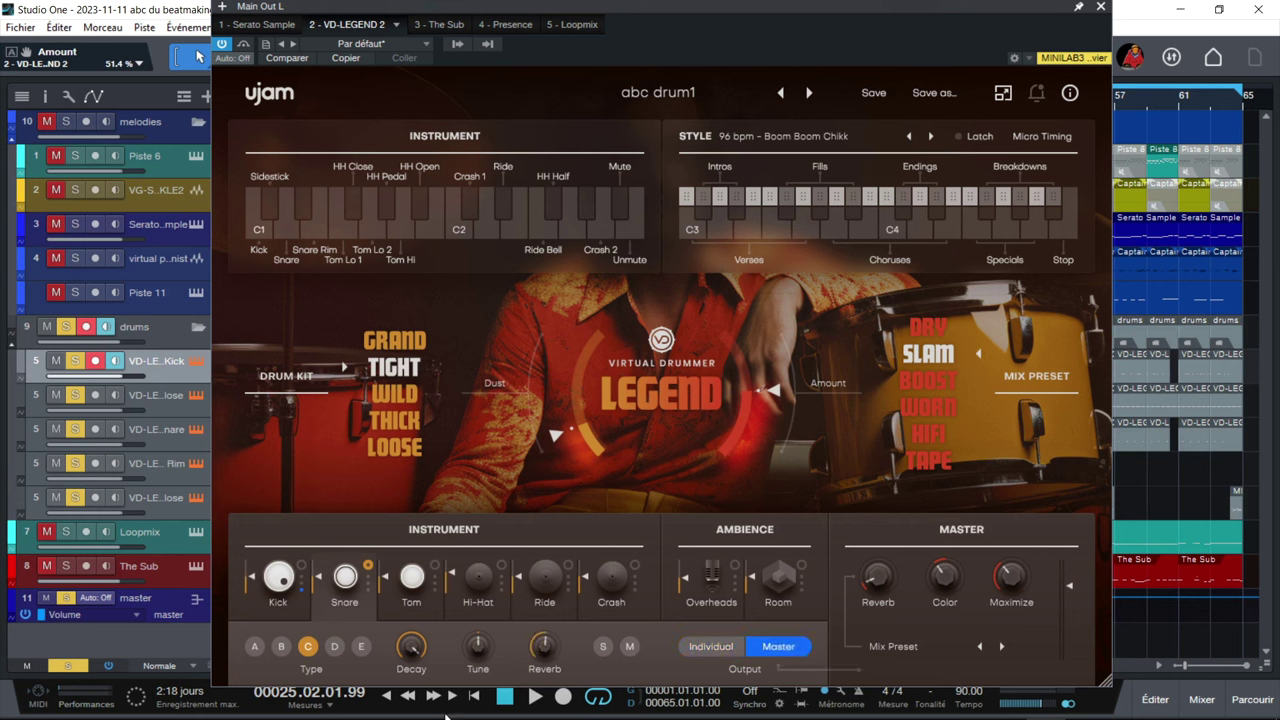
left_click(424, 606)
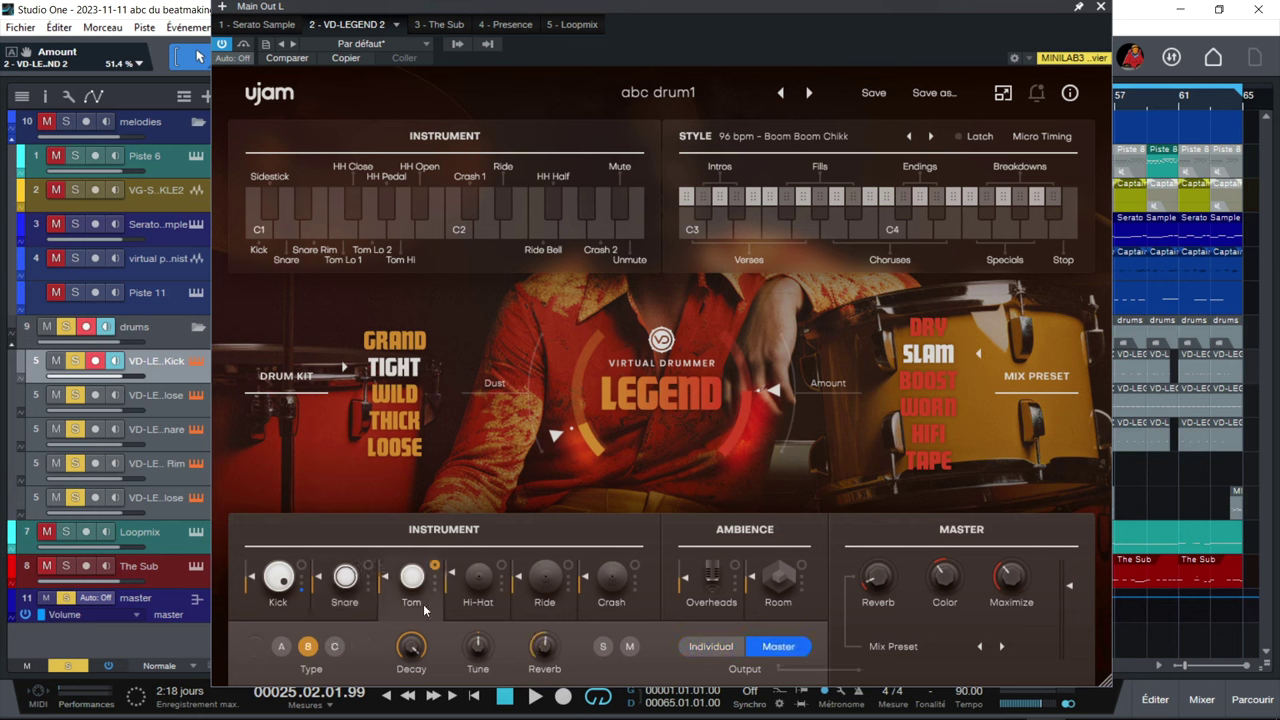
left_click(484, 603)
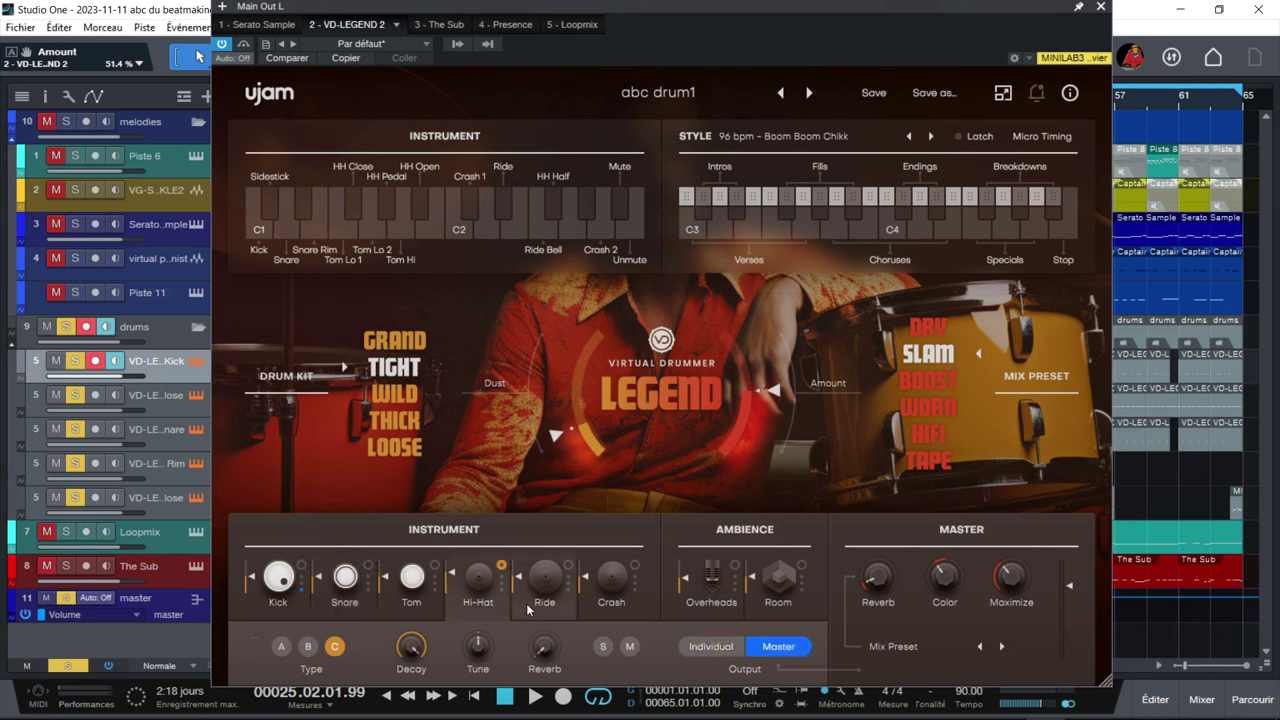
left_click(526, 603)
left_click(597, 610)
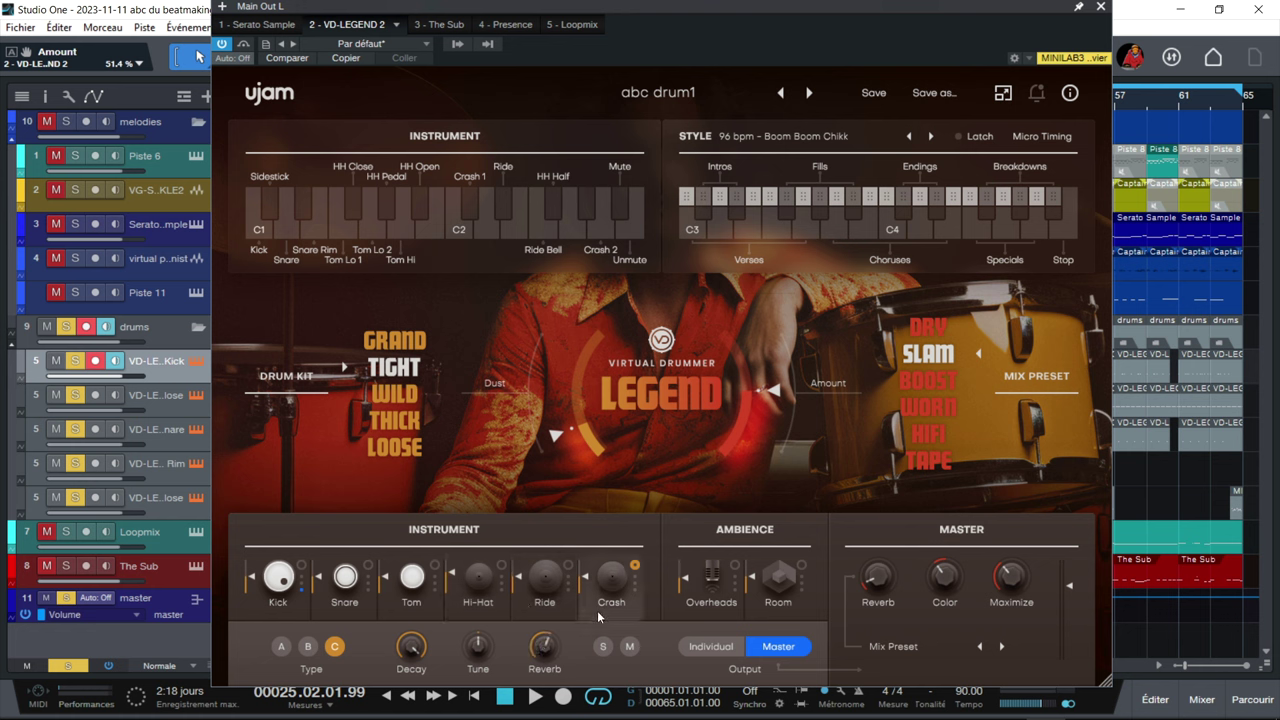
left_click(704, 598)
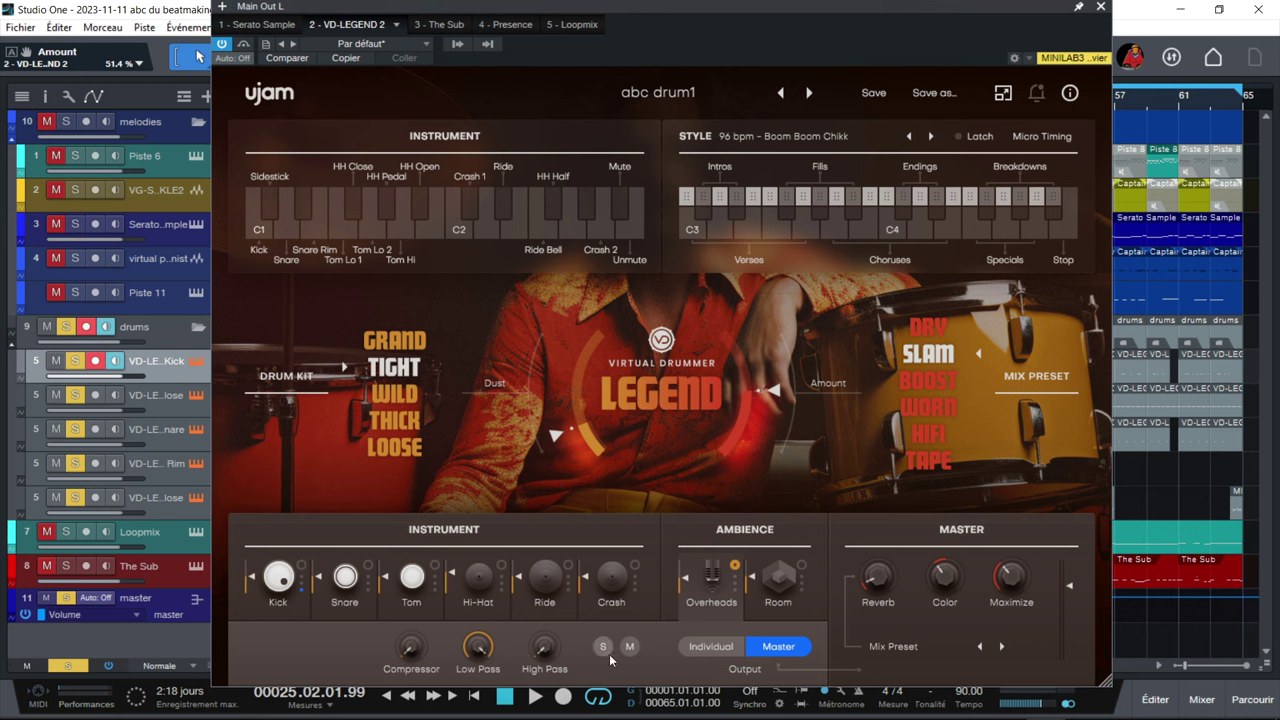
Step: Set the Room ambience's compressor to 32 % and its low-pass filter to 19339.8 Hz
left_click(767, 608)
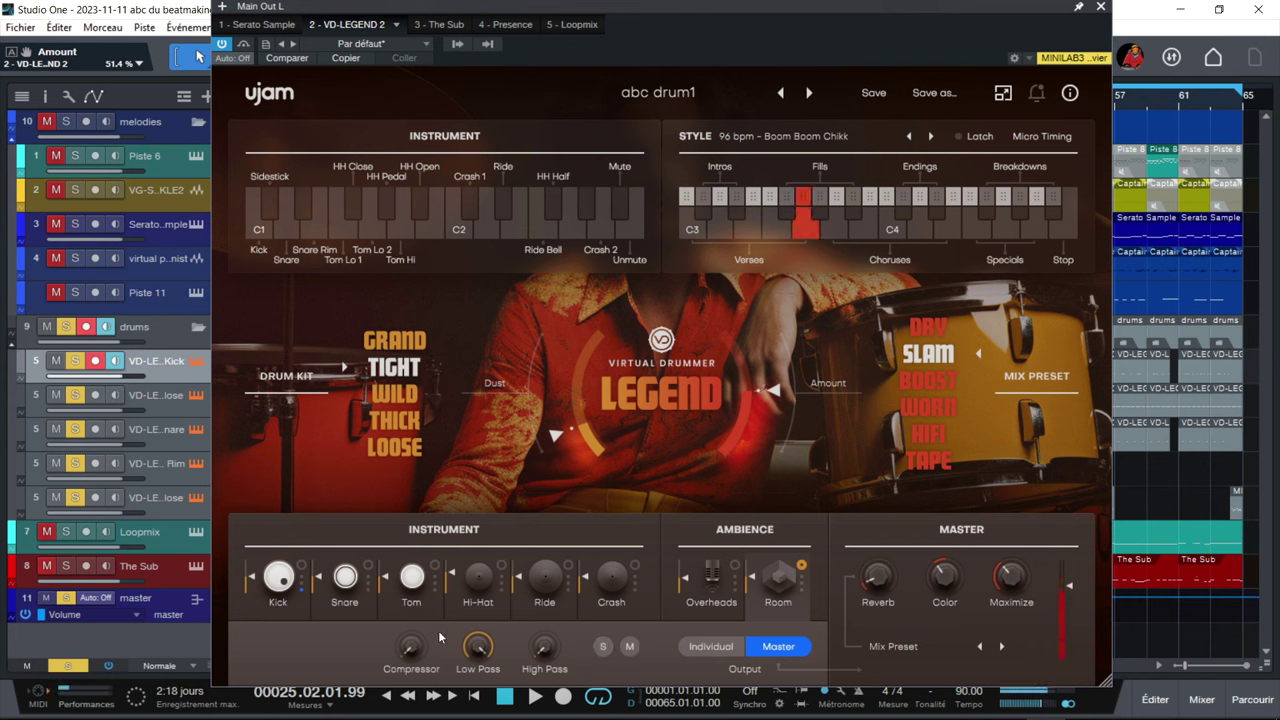
left_click_drag(418, 641, 427, 586)
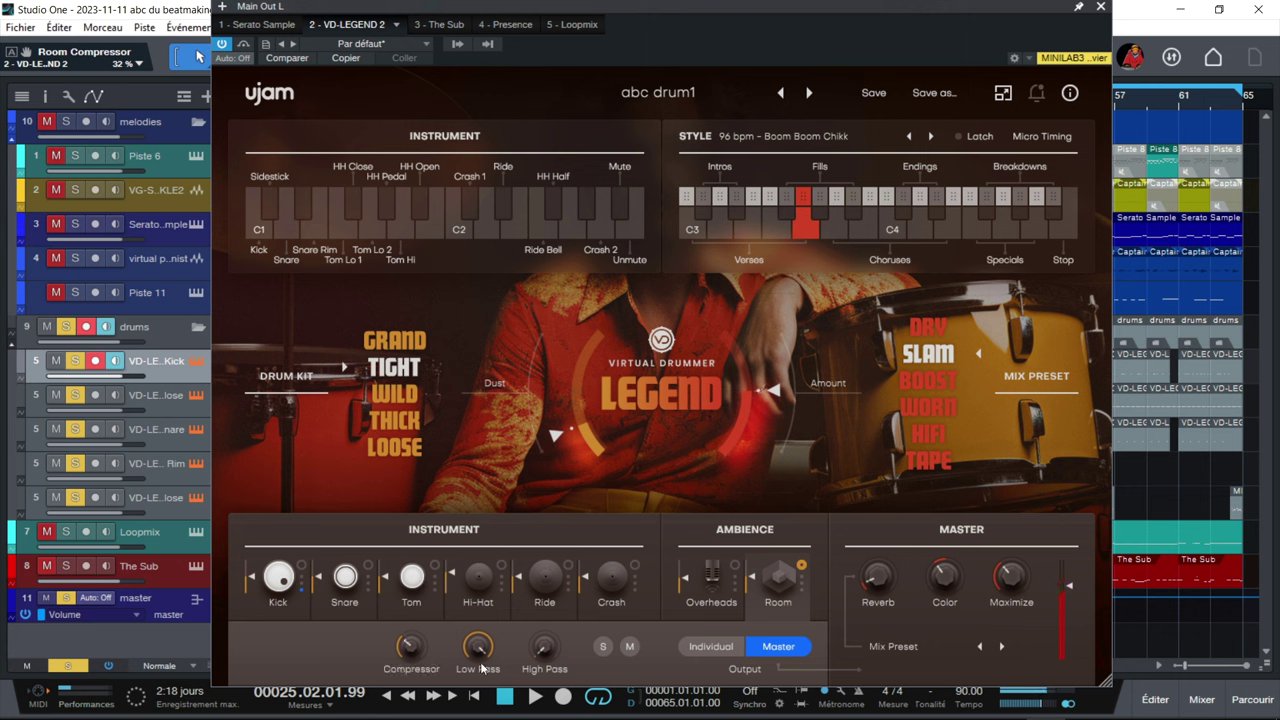
left_click_drag(478, 697, 478, 654)
Step: Raise the Overheads' compressor and open their low-pass filter to 25000 Hz, leaving the high-pass filter at its minimum
left_click(716, 604)
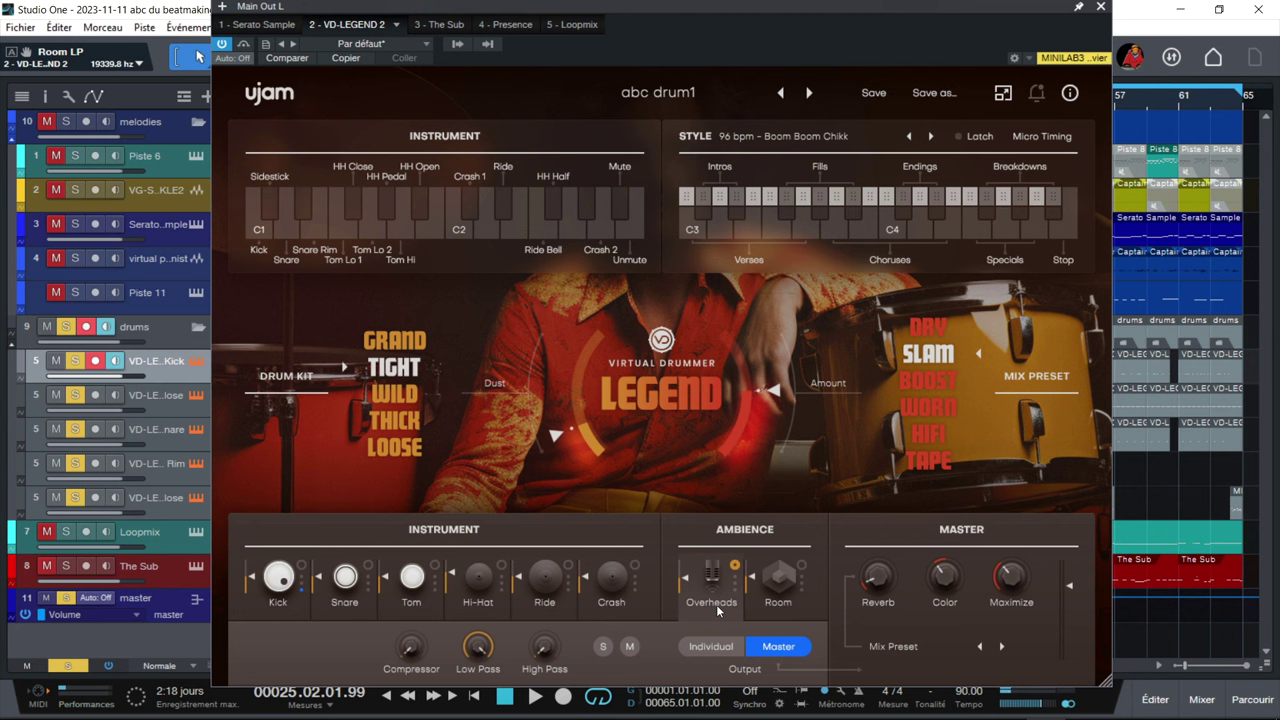
left_click_drag(418, 651, 440, 545)
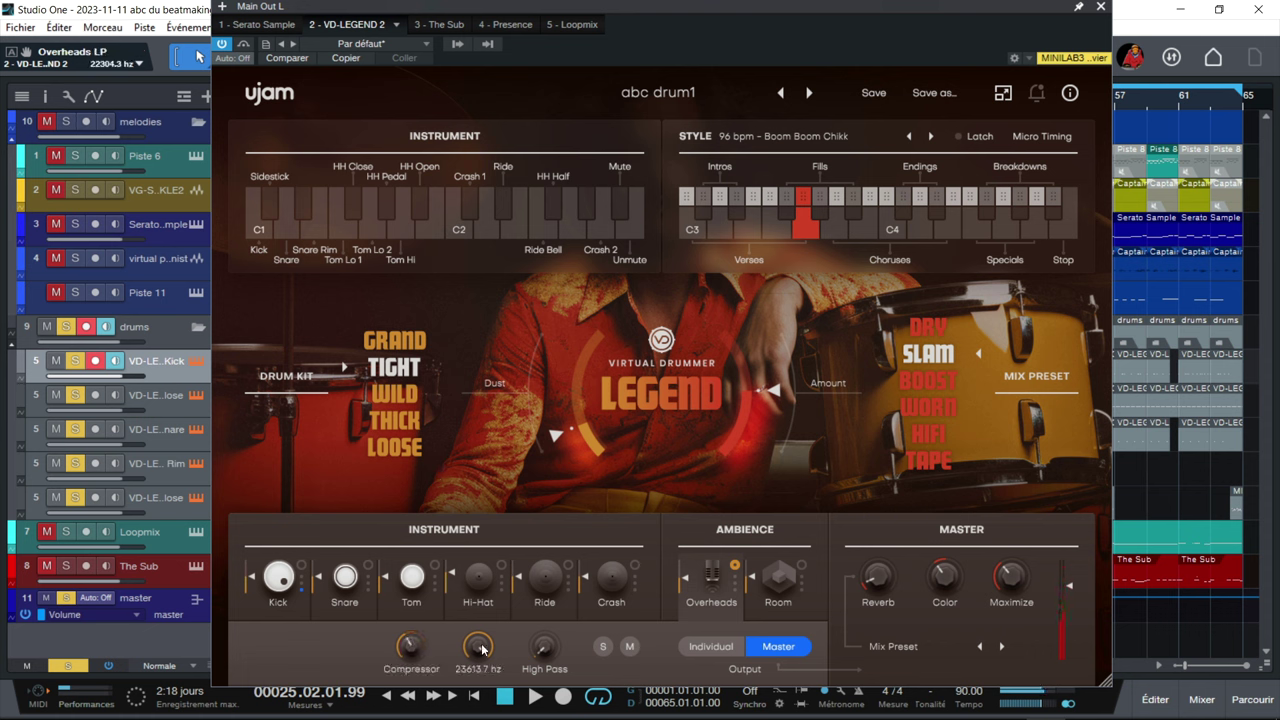
left_click_drag(466, 641, 481, 492)
mouse_move(548, 648)
left_mouse_down()
mouse_move(573, 384)
mouse_move(535, 655)
left_mouse_up()
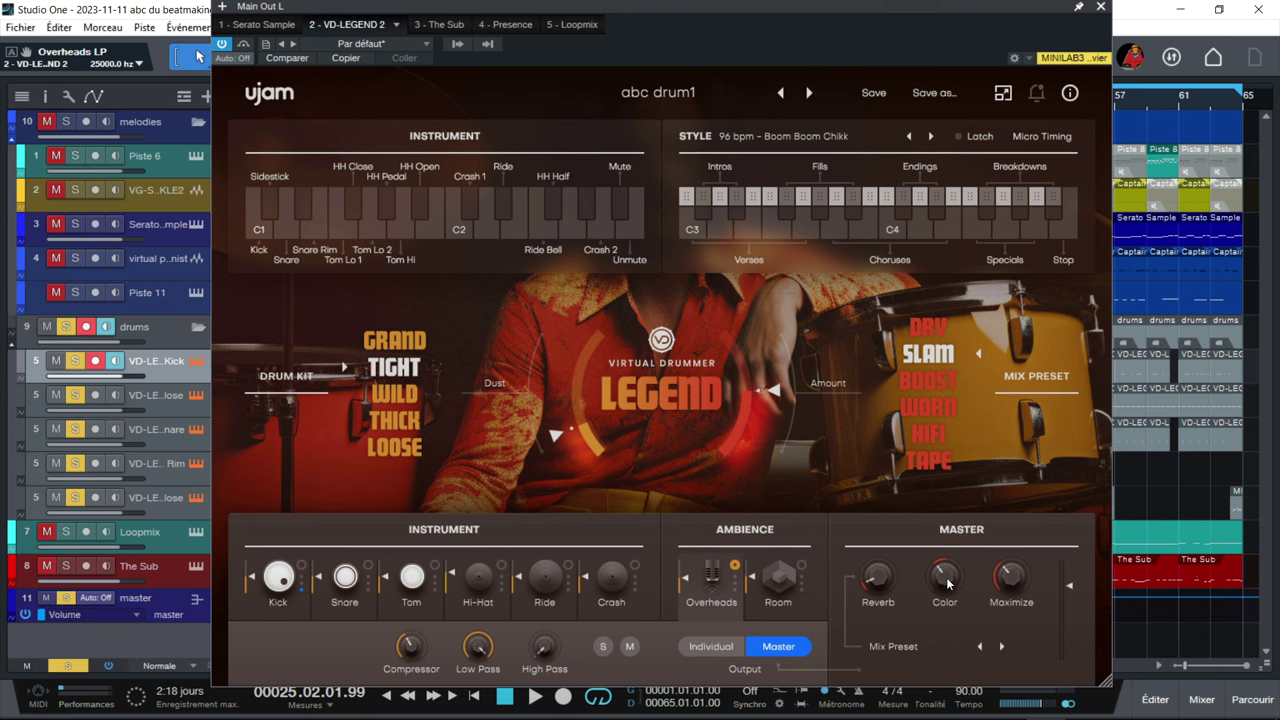
Step: Raise the master Color to its midpoint, set Maximize to 38 %, and audition the C4 chorus pattern
left_click_drag(948, 583, 912, 552)
mouse_move(1011, 574)
left_mouse_down()
mouse_move(1014, 542)
mouse_move(1005, 573)
left_mouse_up()
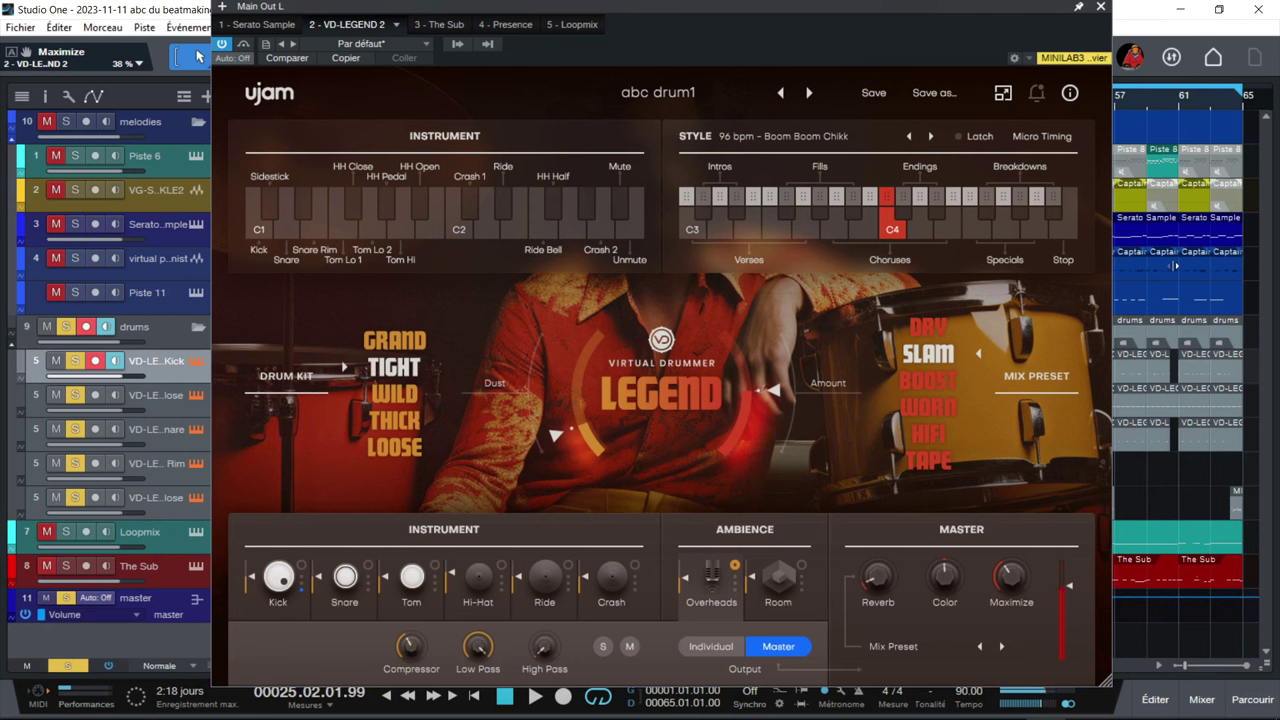
left_click(886, 232)
left_click(887, 233)
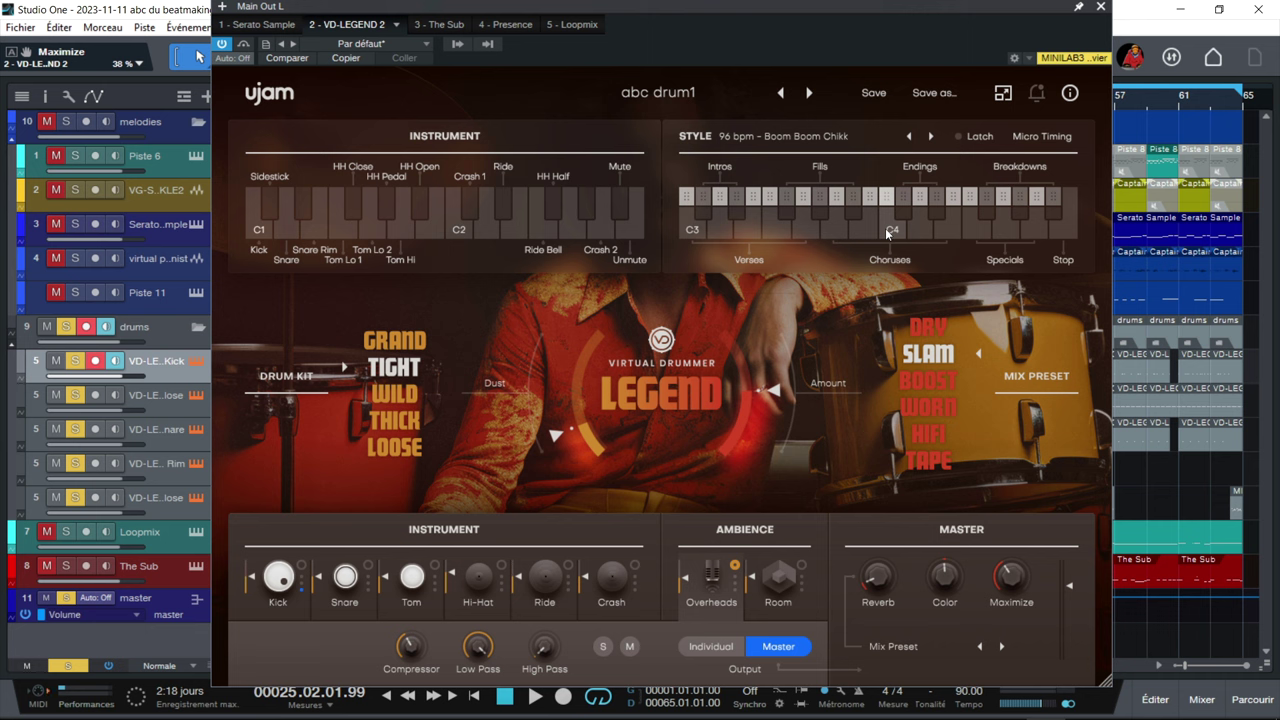
Step: Move the drummer window aside and export the E4 style pattern as a MIDI clip onto the kick track at bar 67
left_click_drag(970, 7, 805, 7)
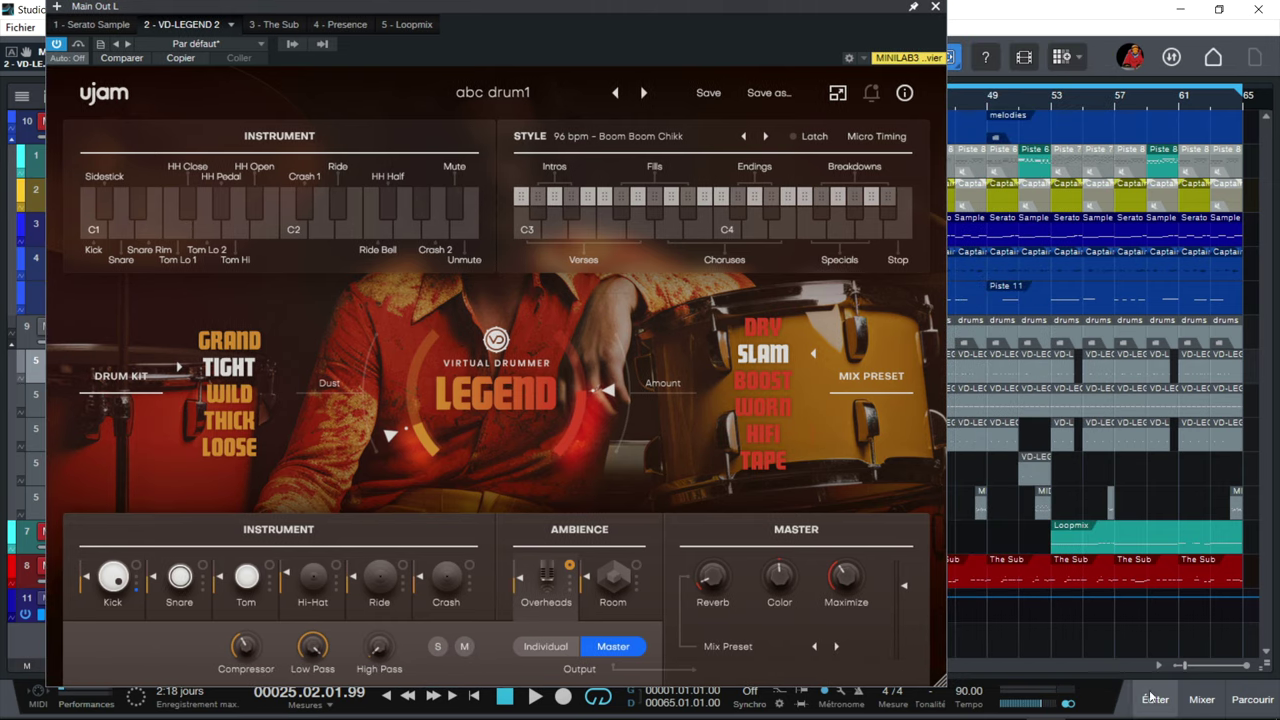
left_click(1160, 666)
left_click(1160, 667)
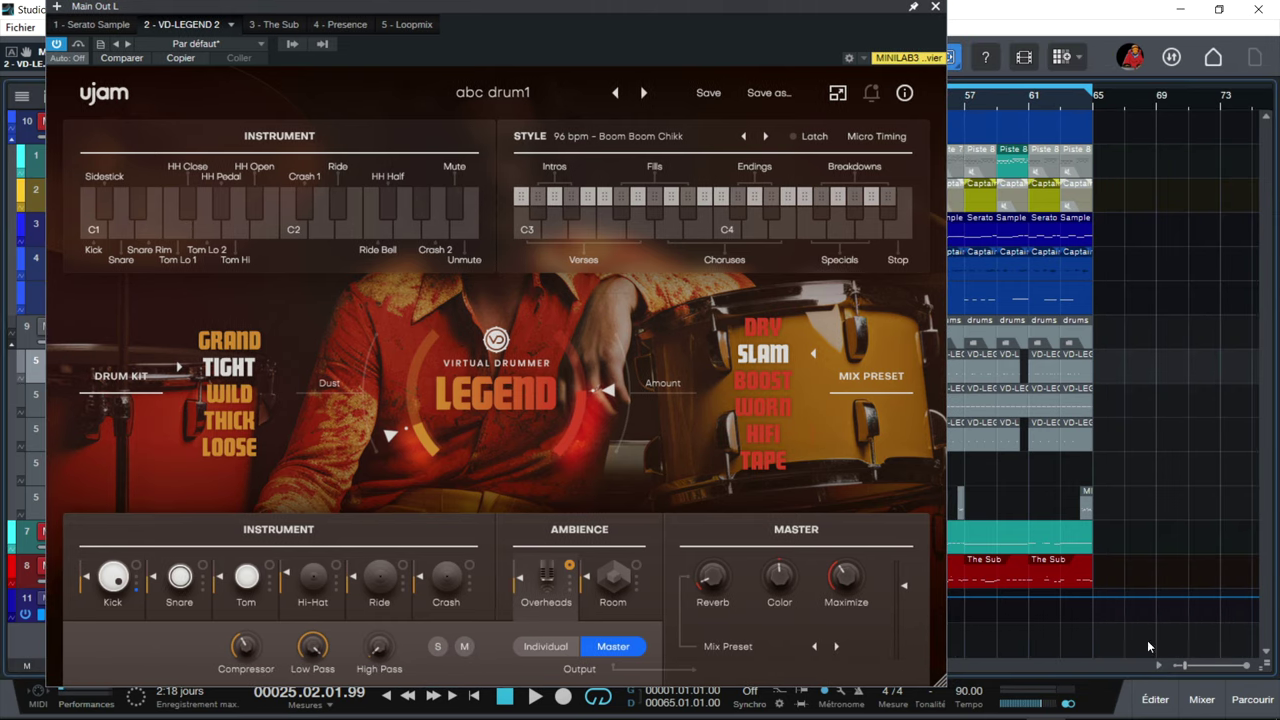
left_click(788, 232)
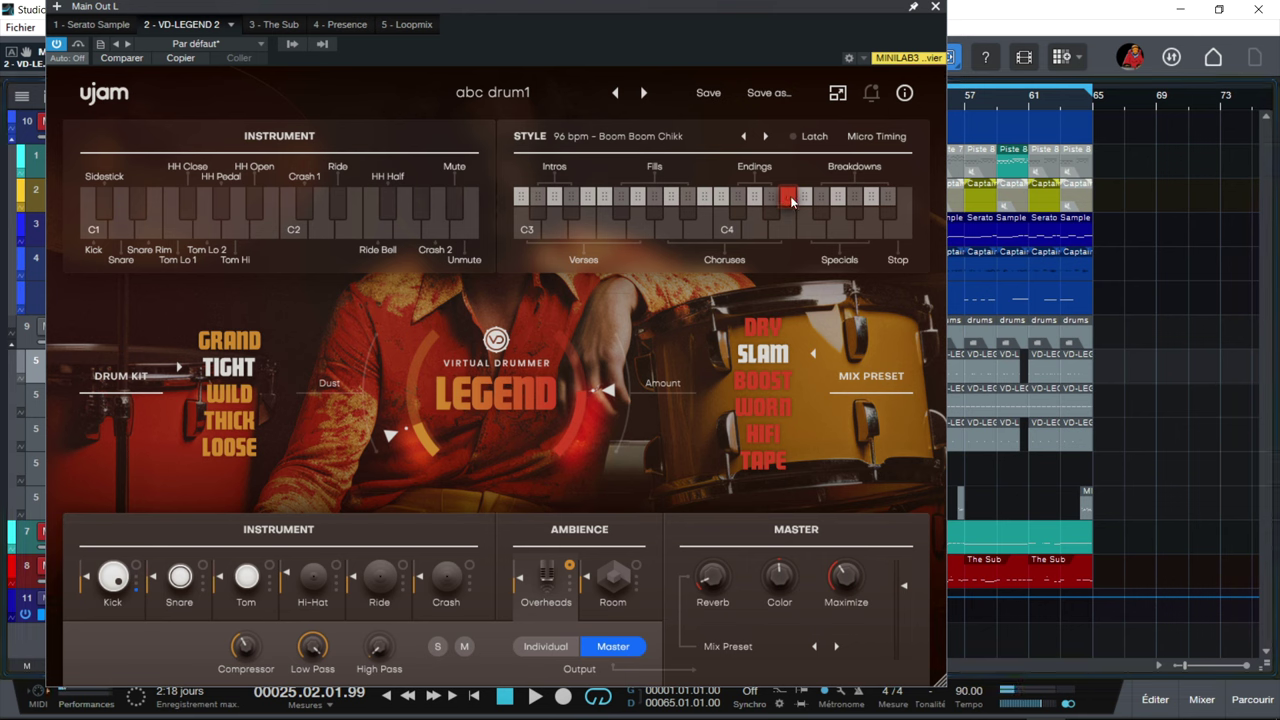
left_click_drag(791, 201, 1155, 362)
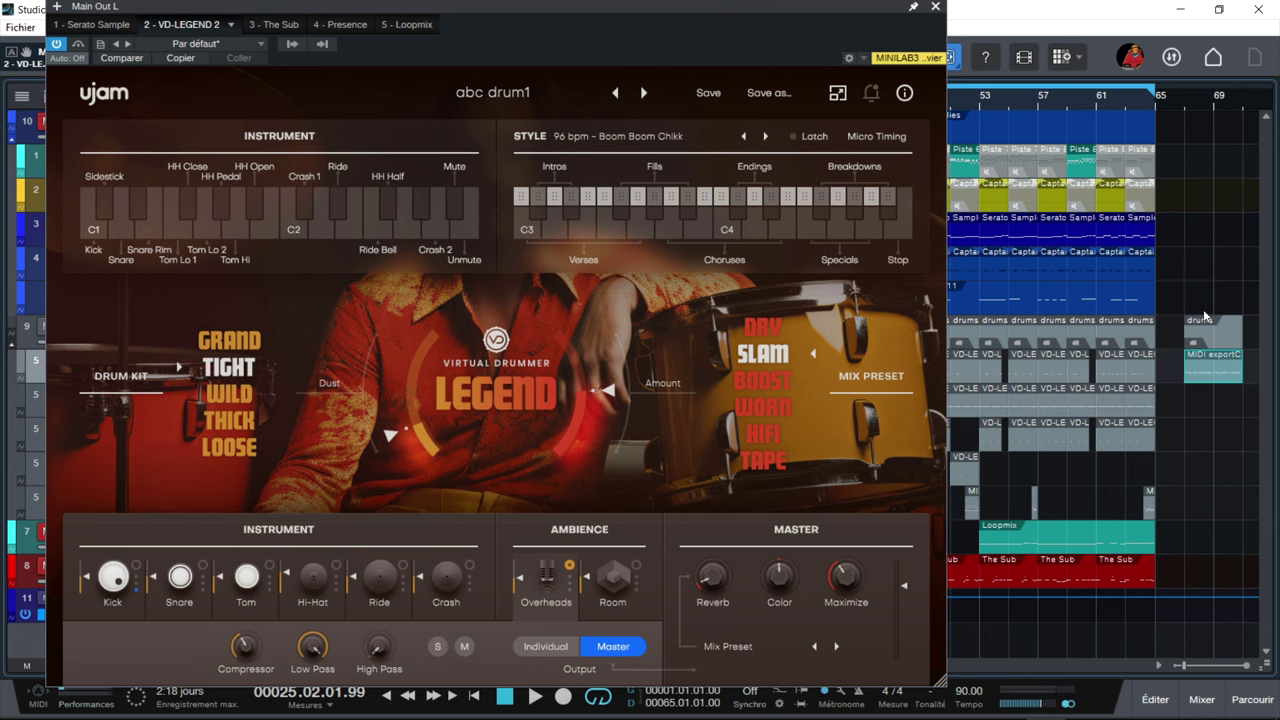
Step: Play the exported MIDI clip from bar 67, stop playback, and undo the export
left_click(1187, 106)
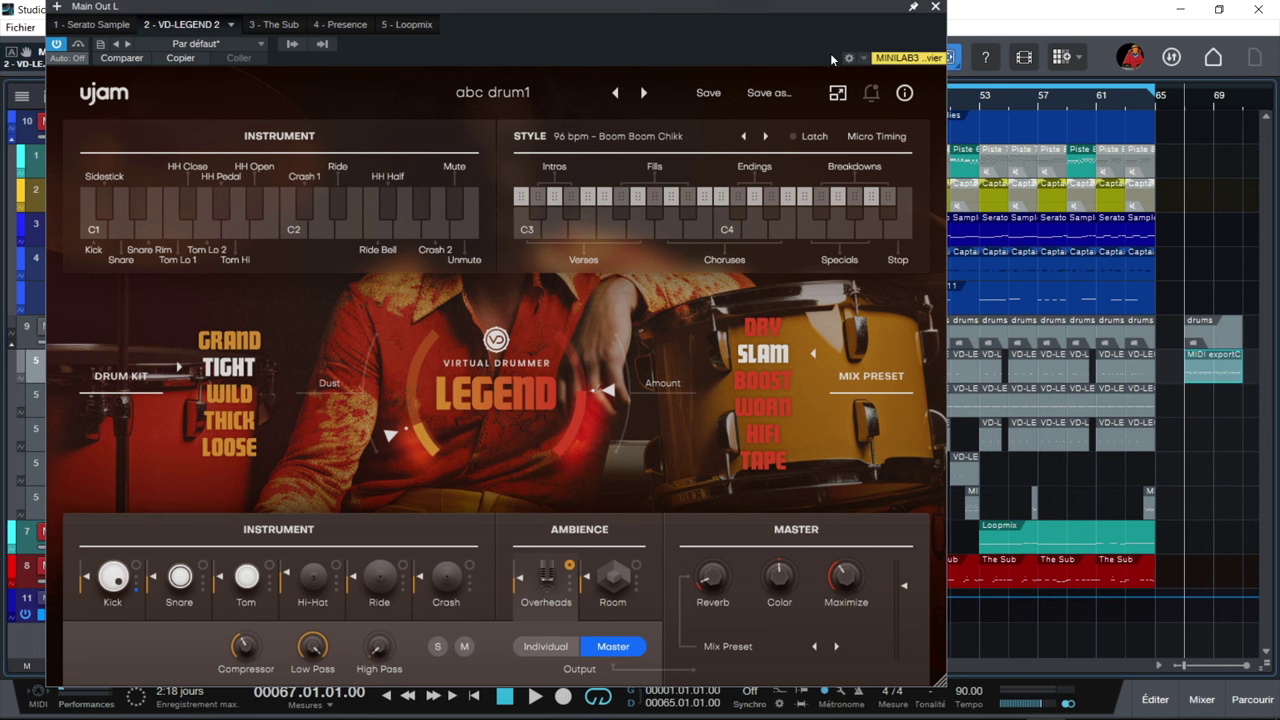
key("space")
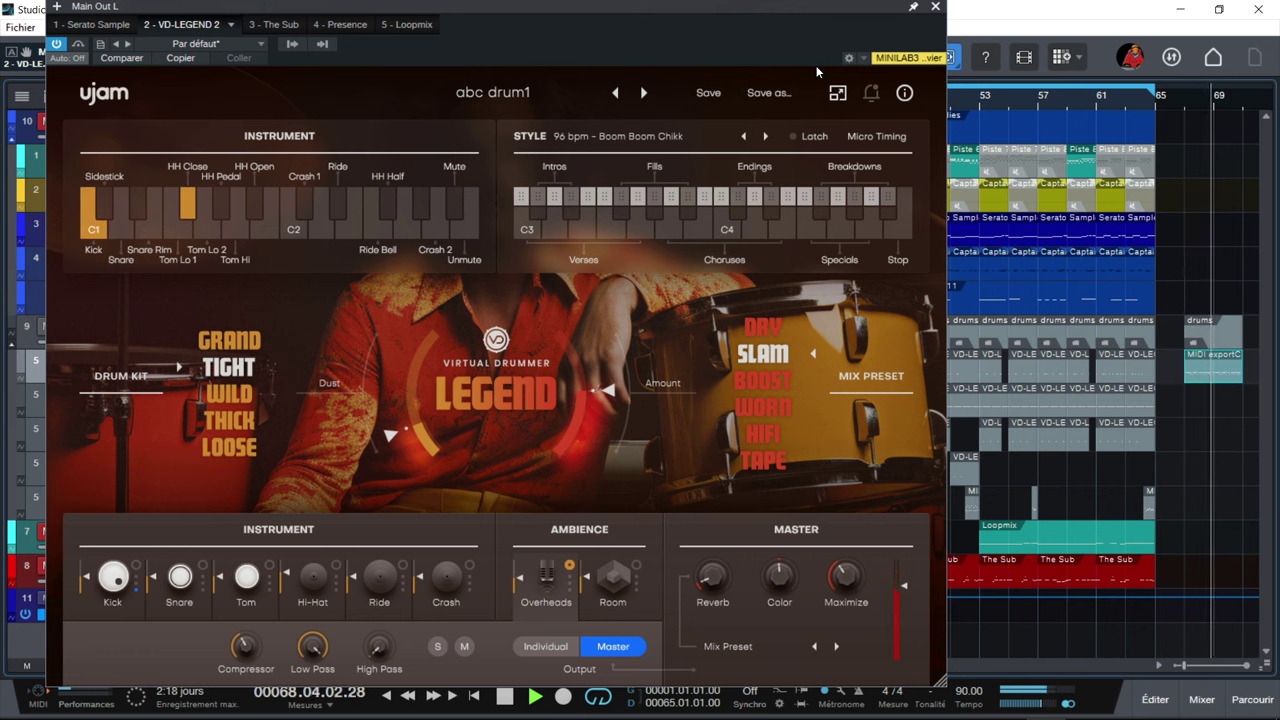
key("space")
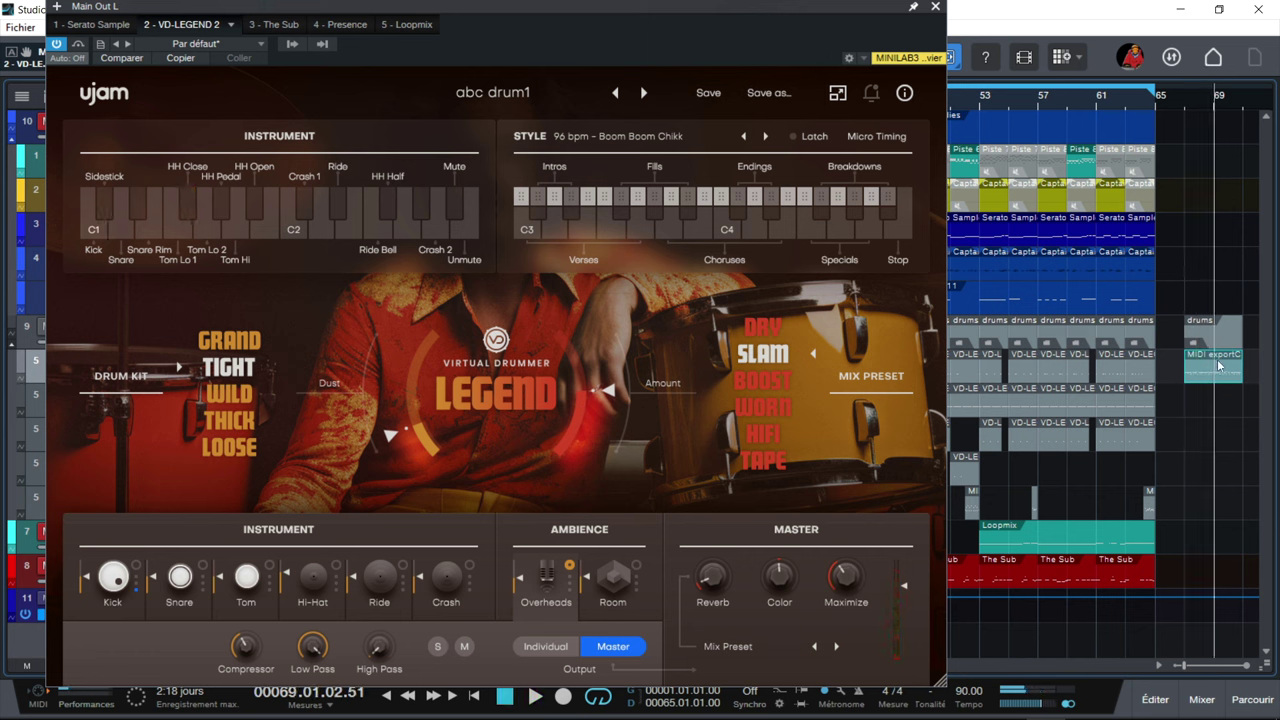
key("ctrl+z")
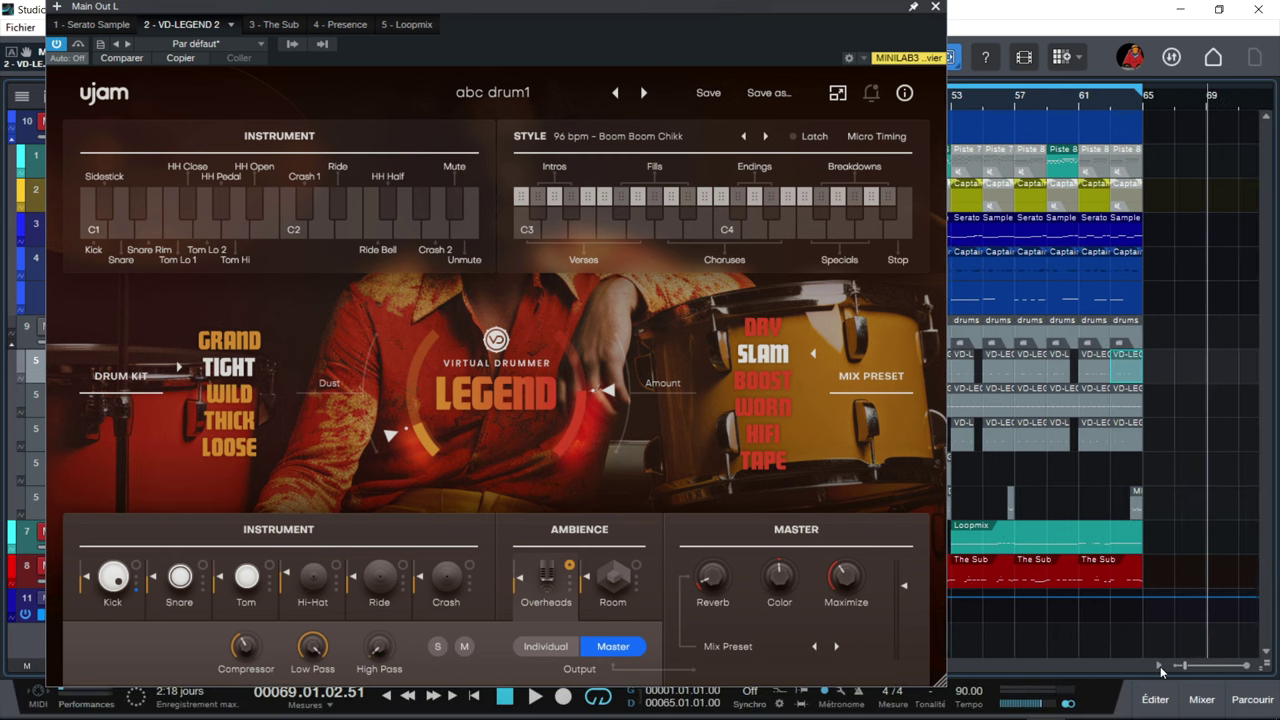
Step: Export a Specials style pattern as a MIDI clip onto the kick track at bar 69, play it, and undo the export
left_click(840, 200)
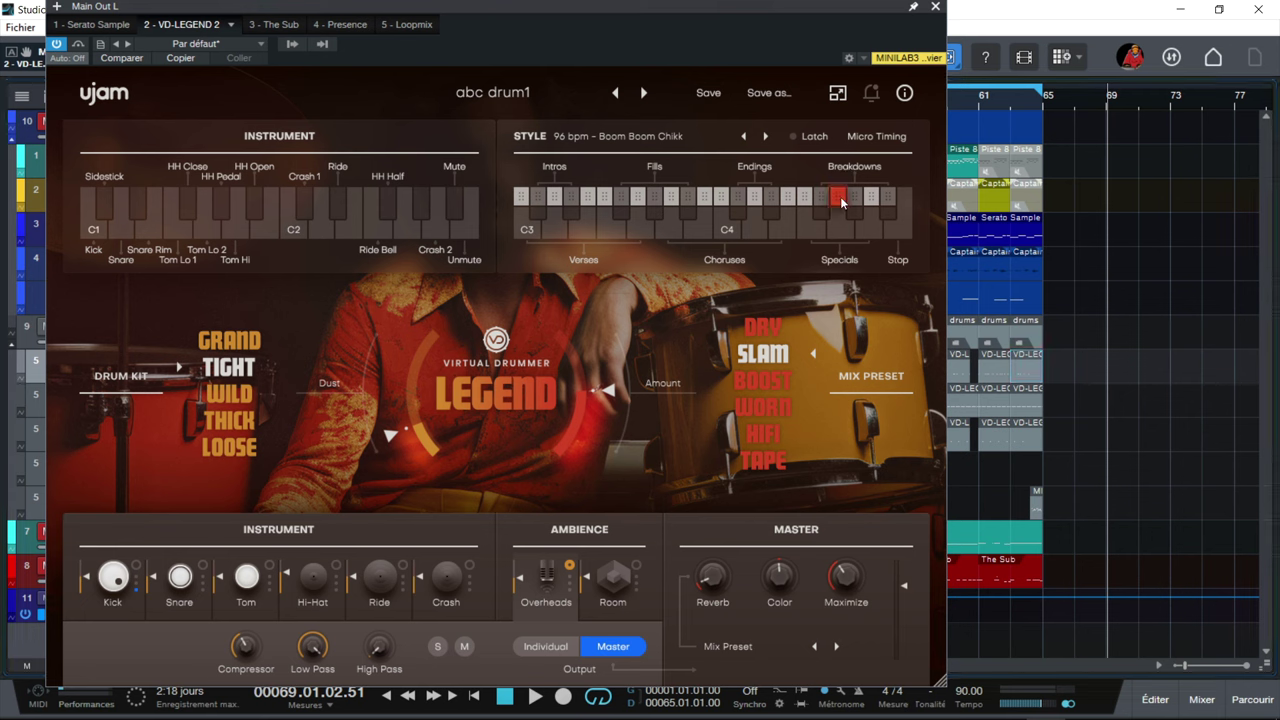
left_click_drag(840, 200, 1137, 363)
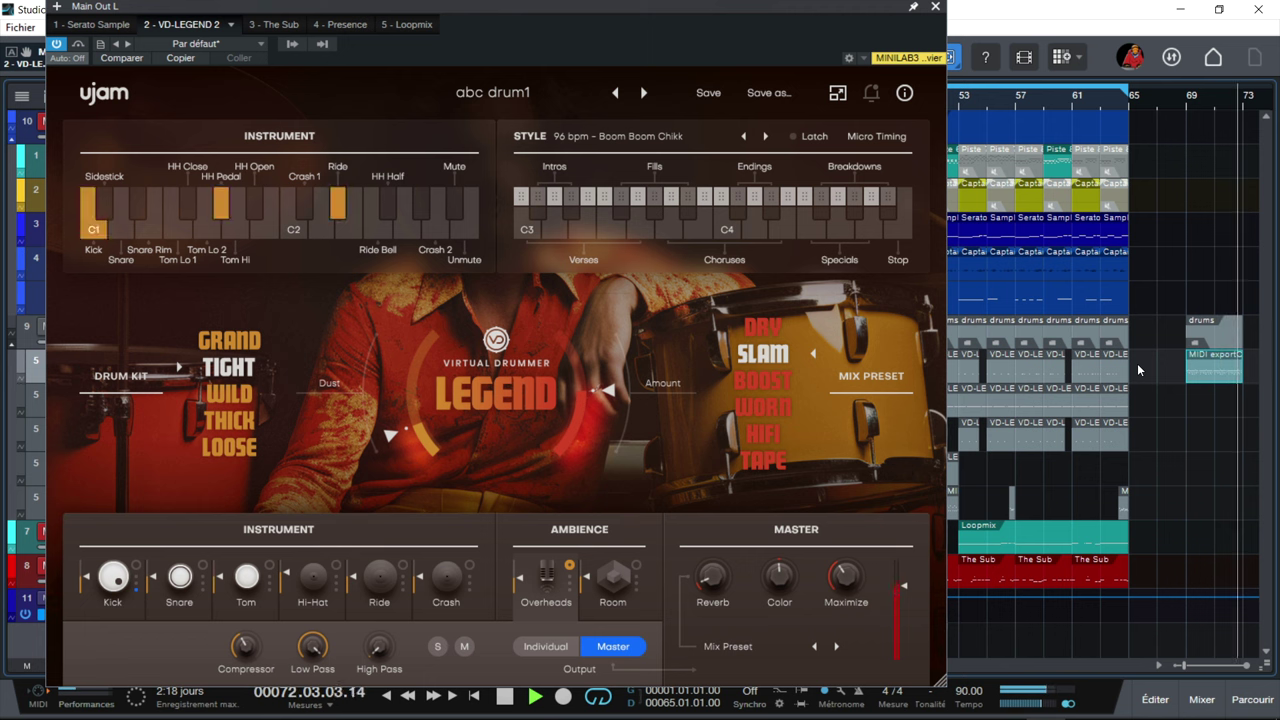
key("space")
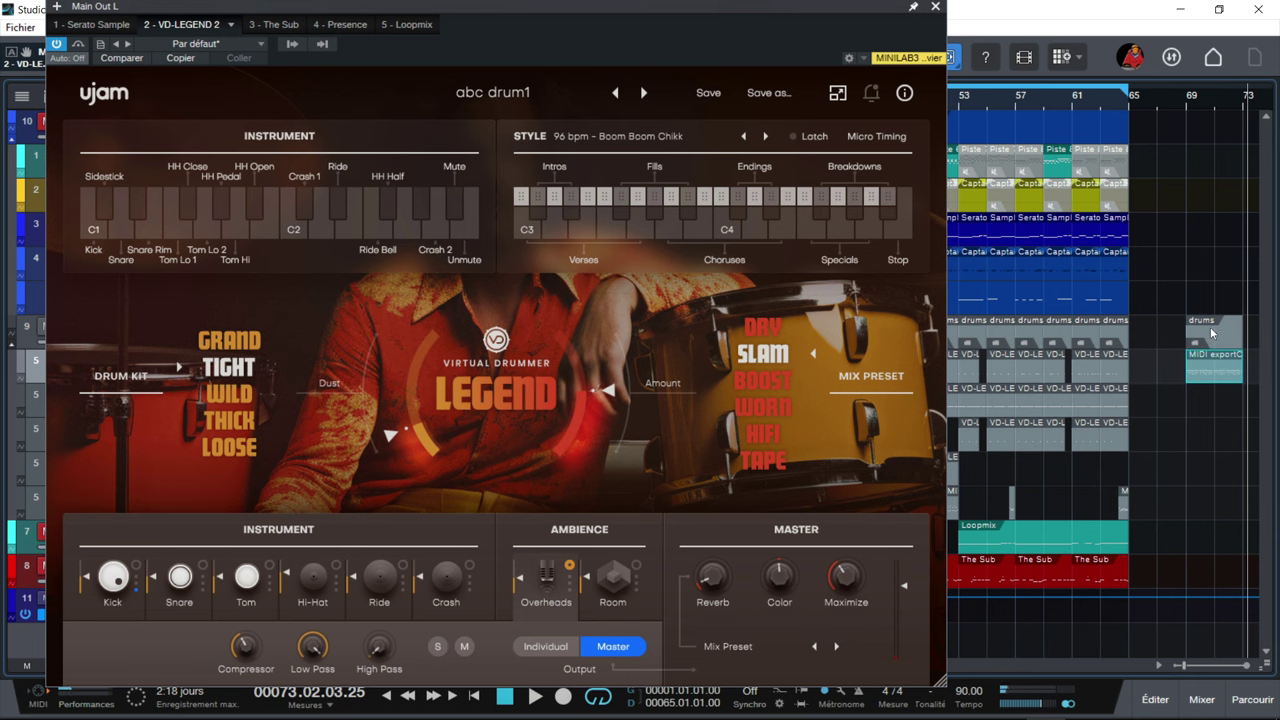
scroll(1211, 372, "up", 1)
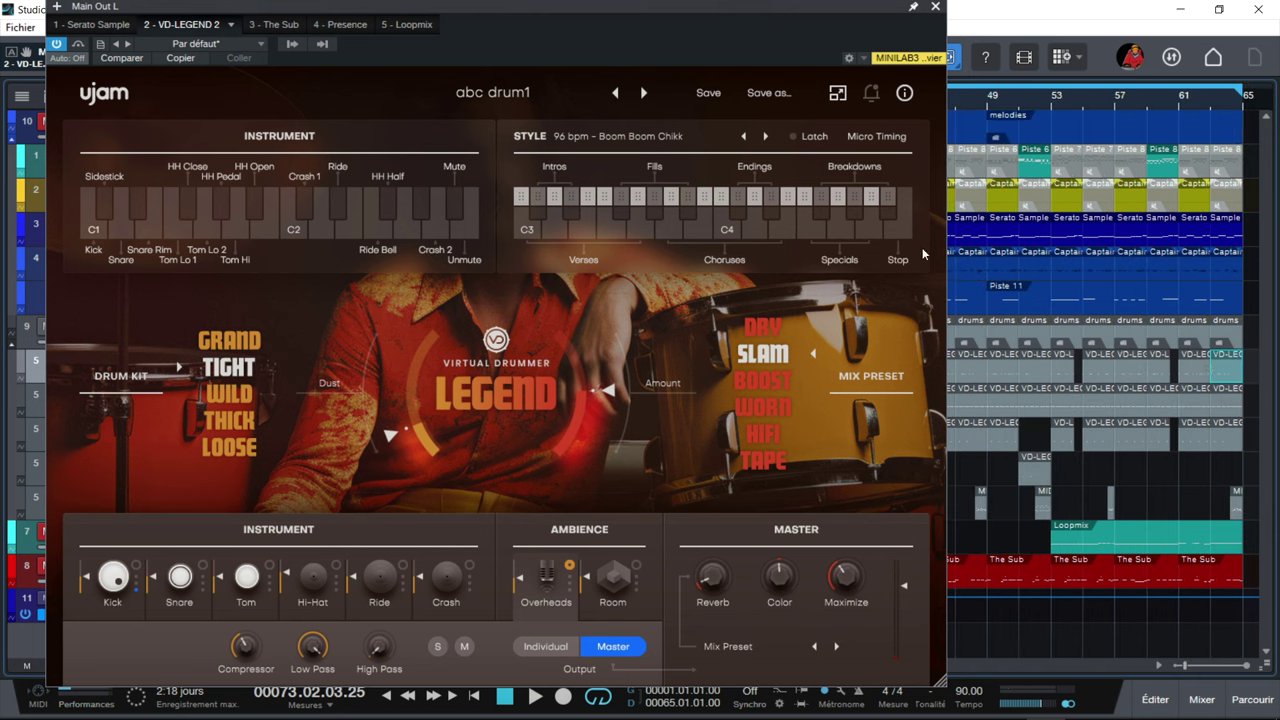
Step: Close the drummer plug-in window and play the soloed drums from the song start
key("Home")
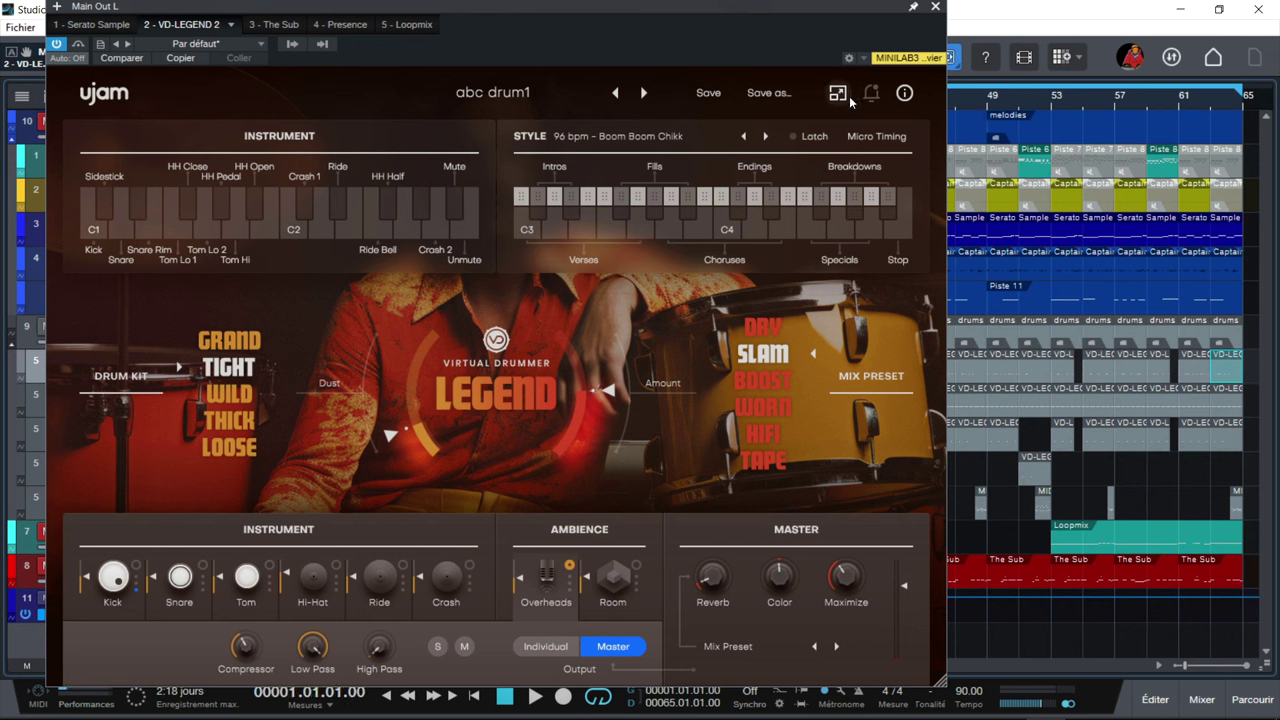
left_click(935, 7)
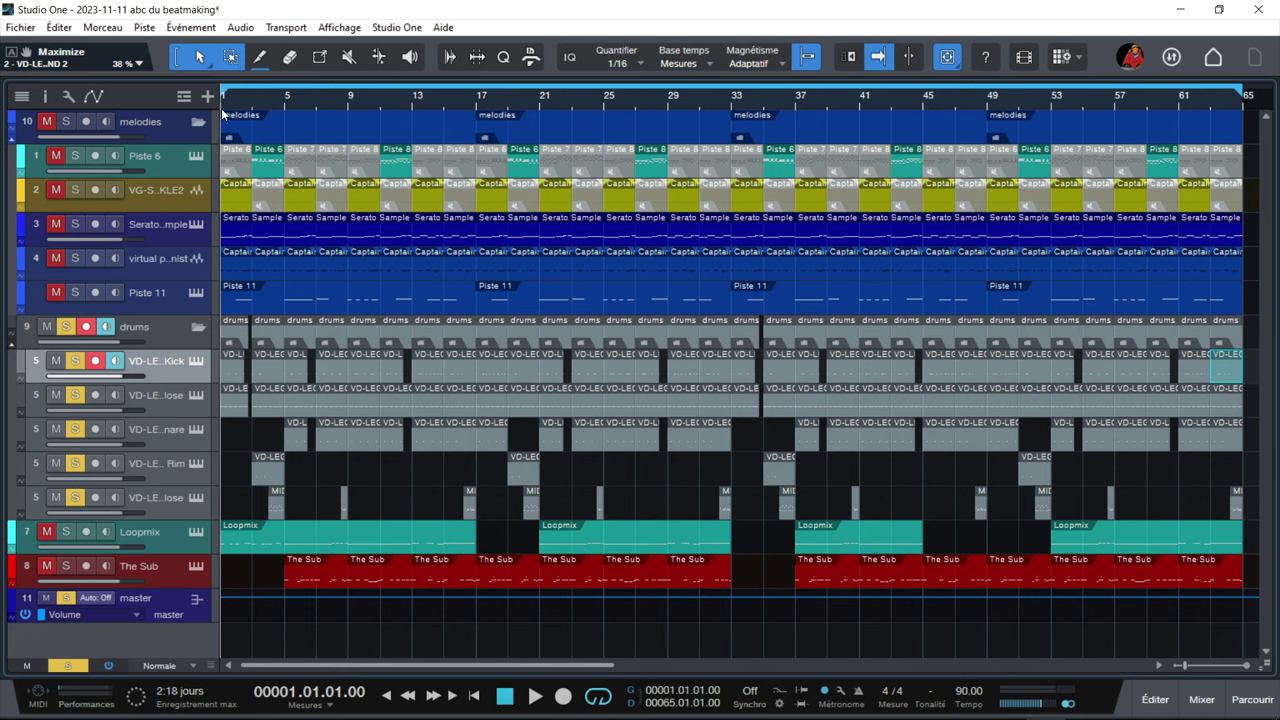
key("space")
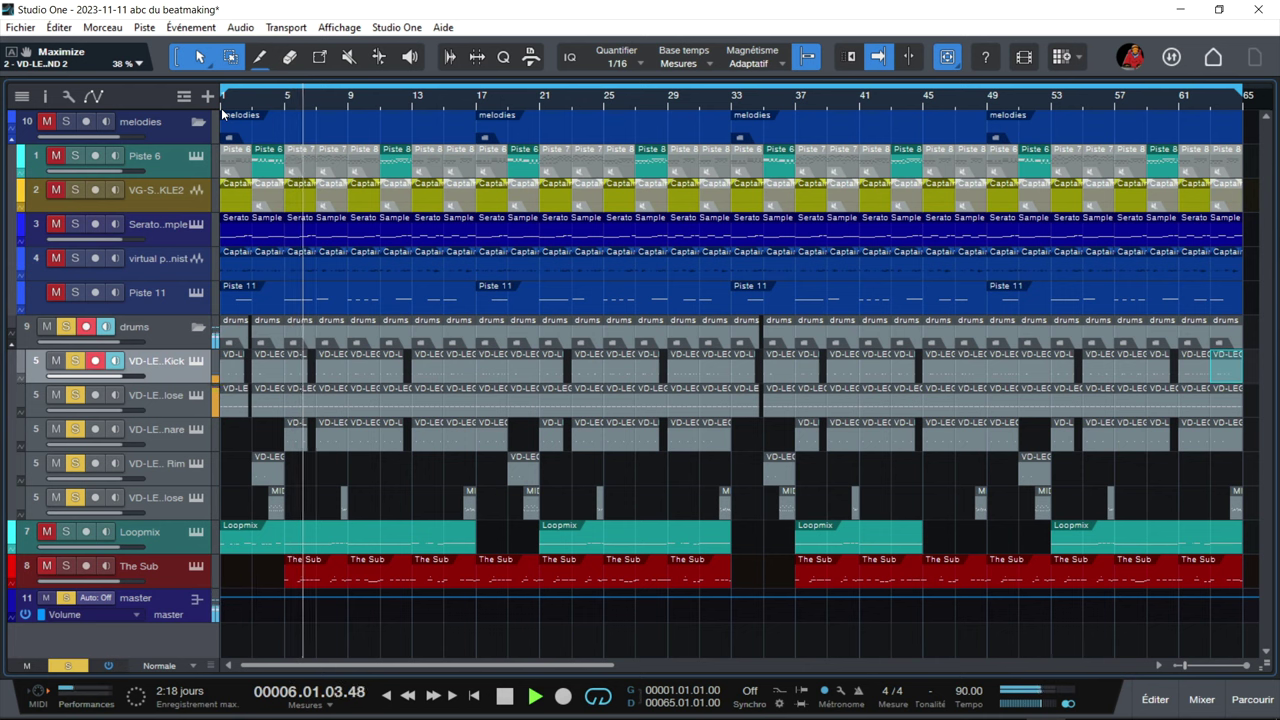
Step: Open the mixer, inspect the drums bus inserts bx_console N, Complexx and SSL Native X-Saturator, and play the soloed drums
key("F3")
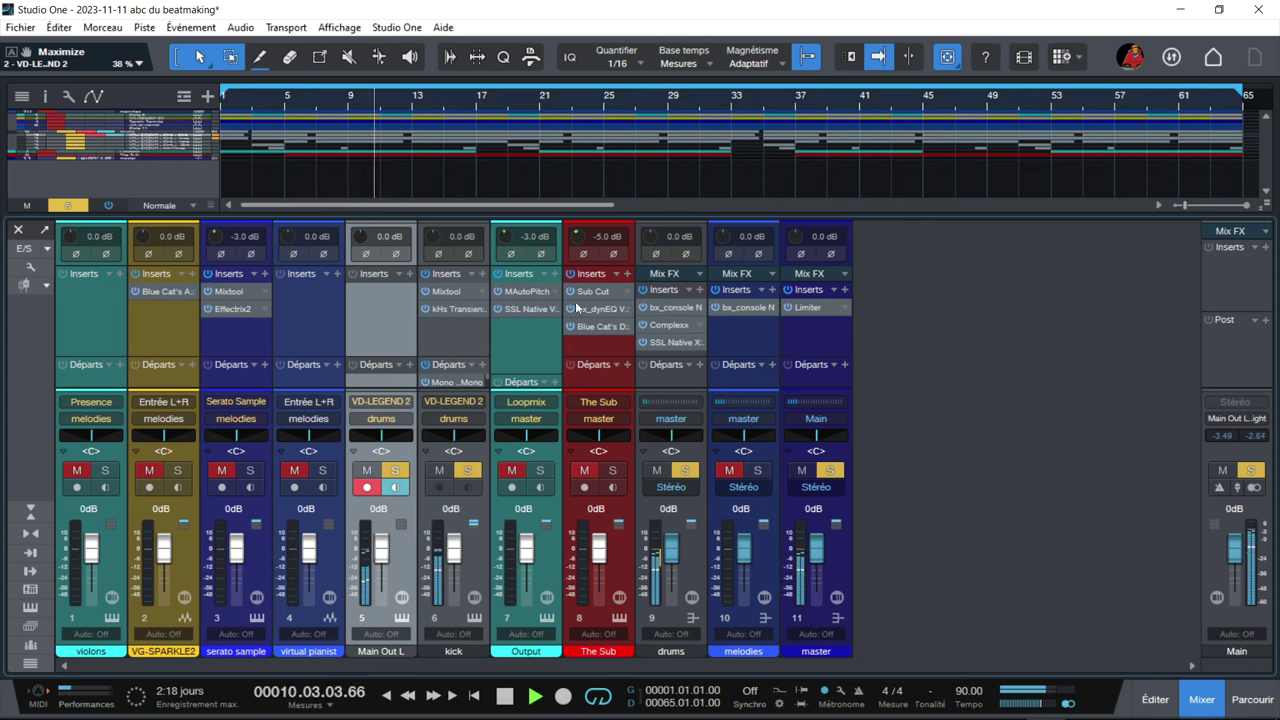
left_click(665, 308)
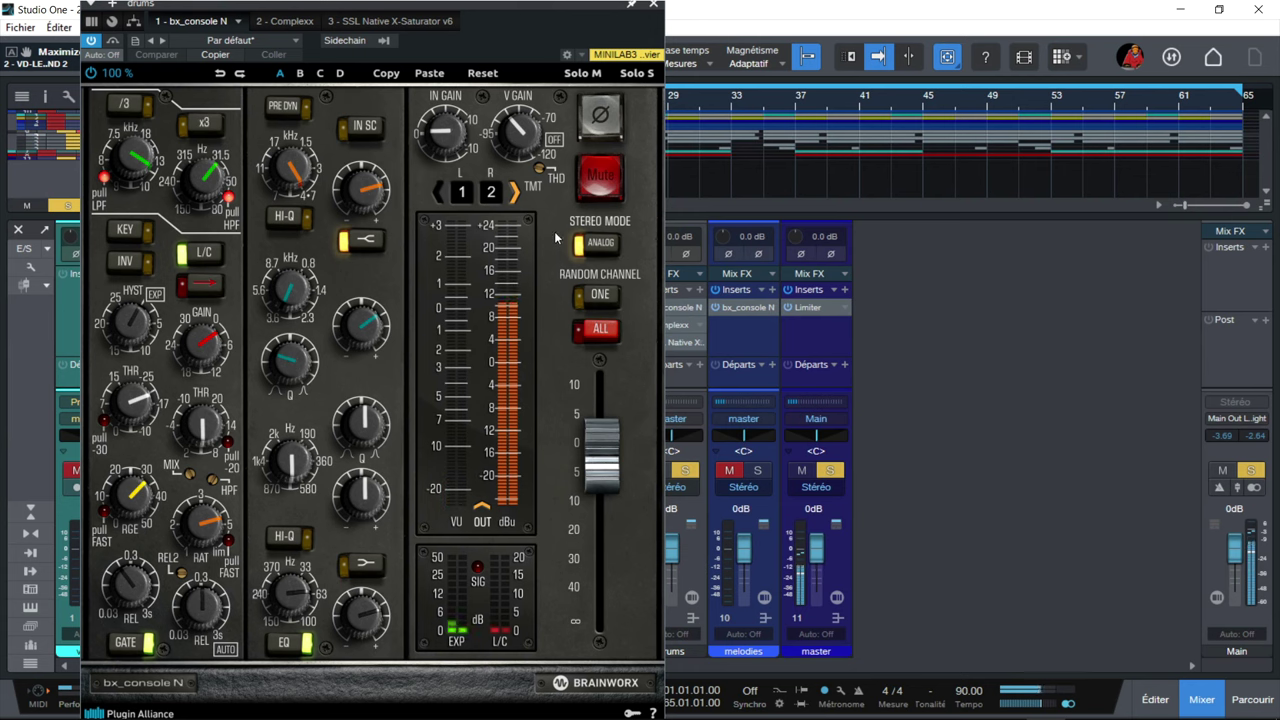
left_click(290, 25)
left_click_drag(578, 8, 596, 136)
key("space")
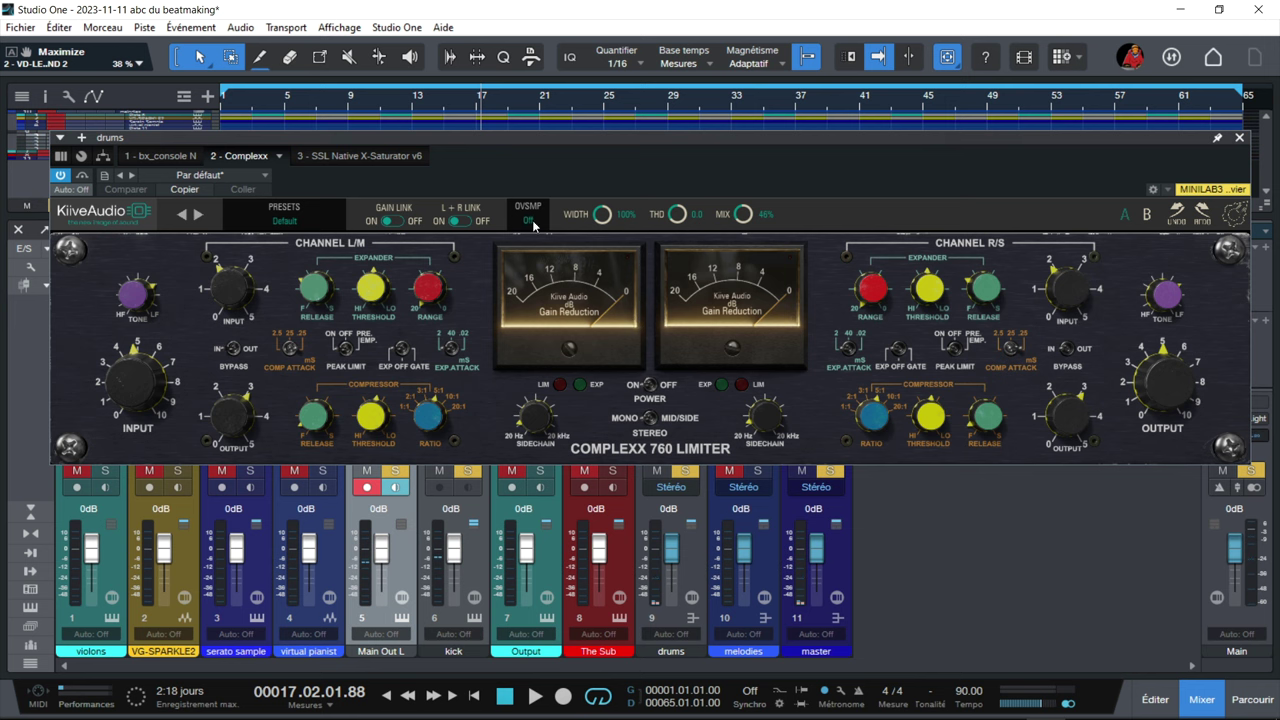
left_click(420, 157)
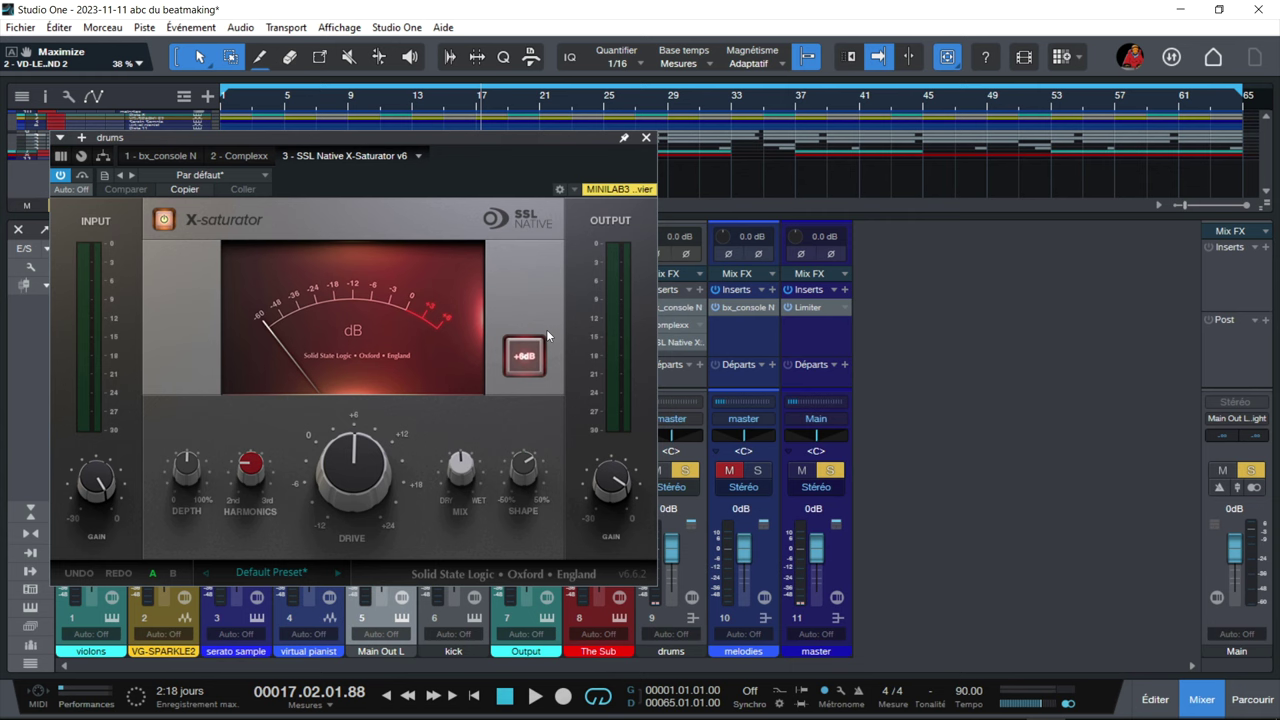
left_click(647, 138)
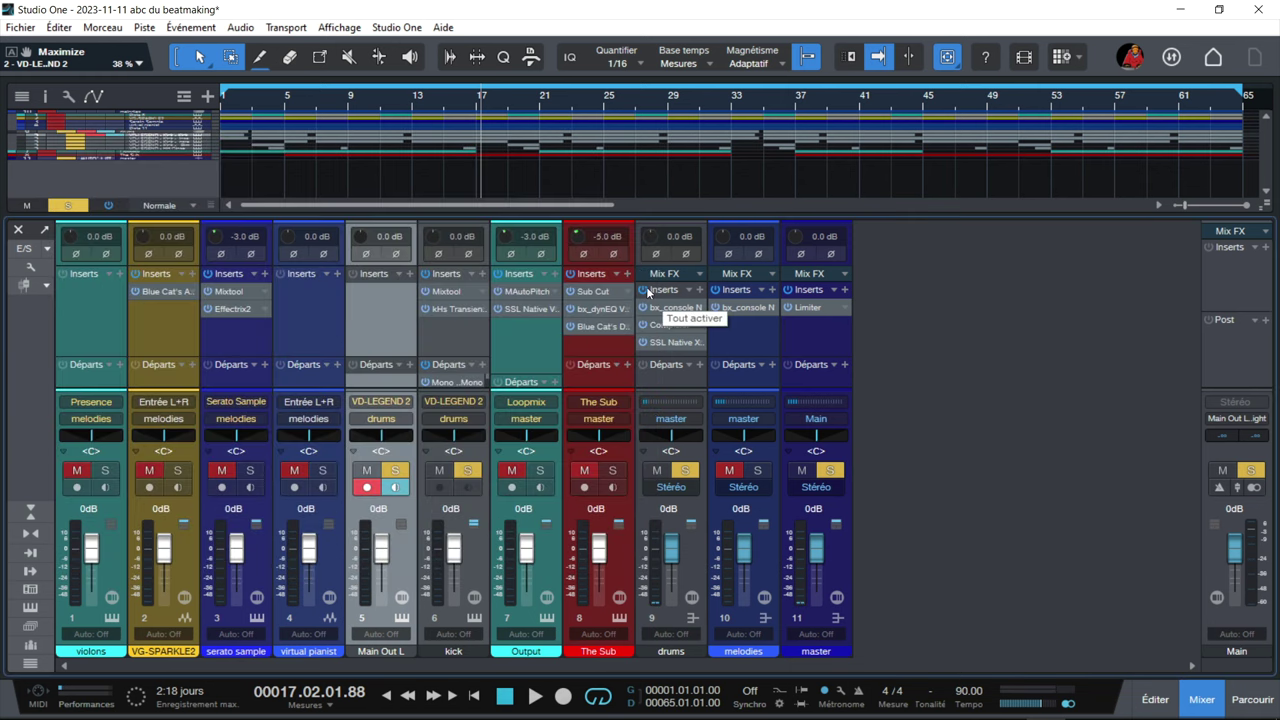
key("space")
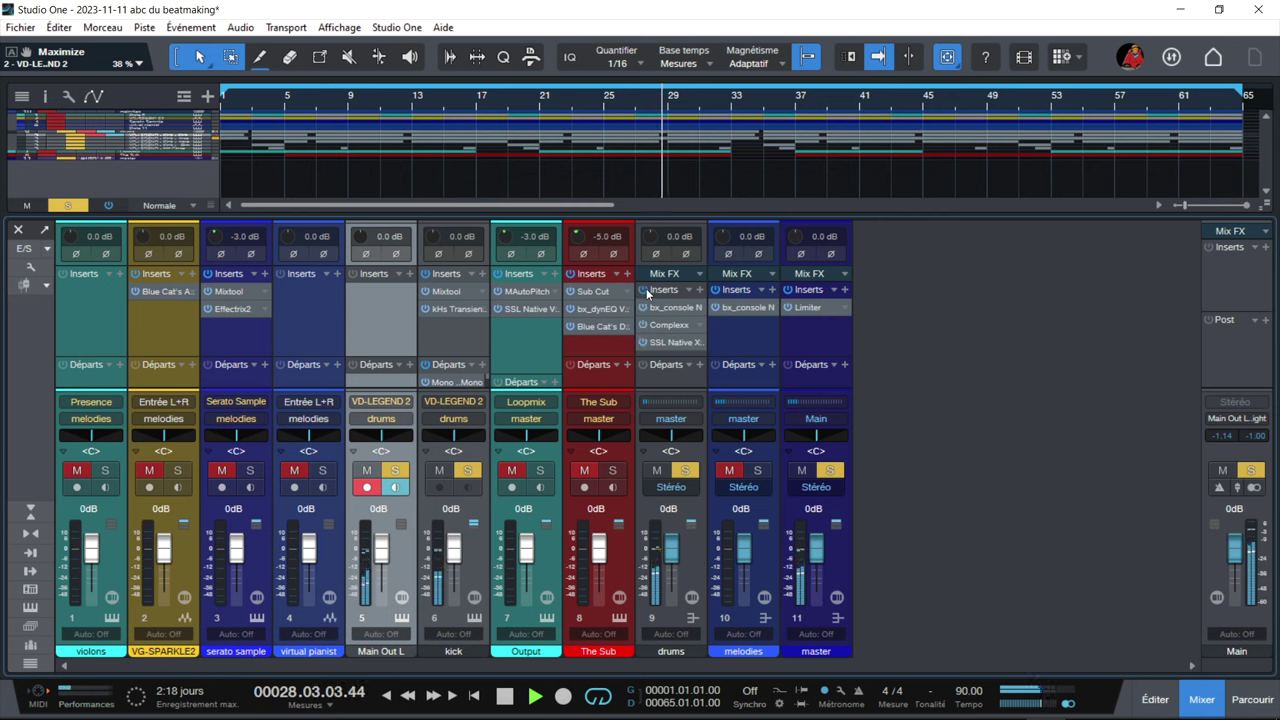
key("space")
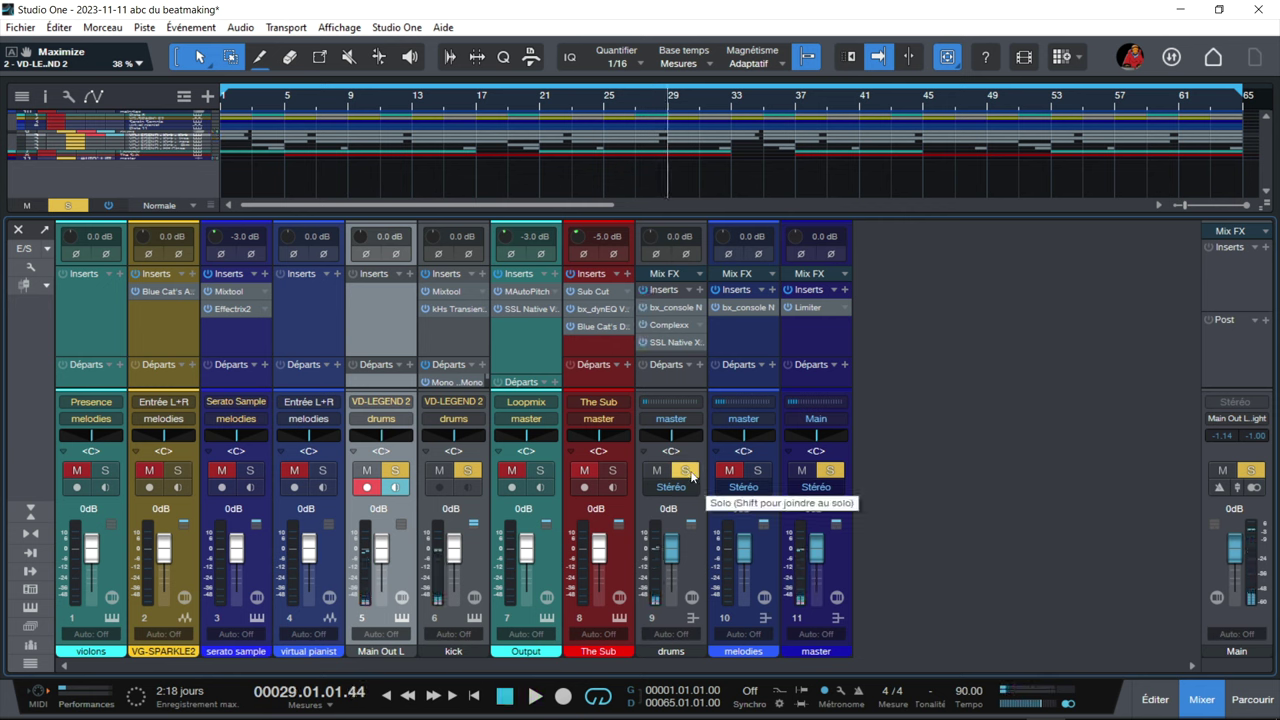
Step: Clear the active solos and play the full mix from the song start, stopping after a few bars
left_click(826, 473)
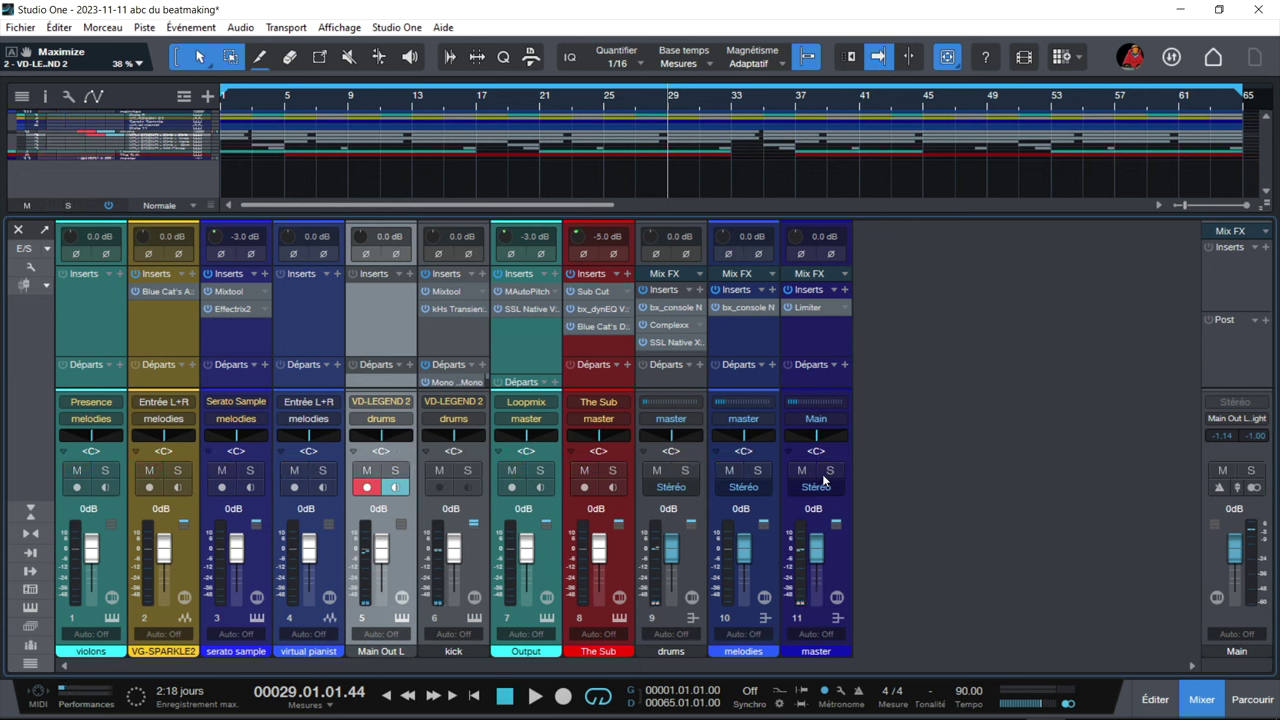
key("Home")
key("space")
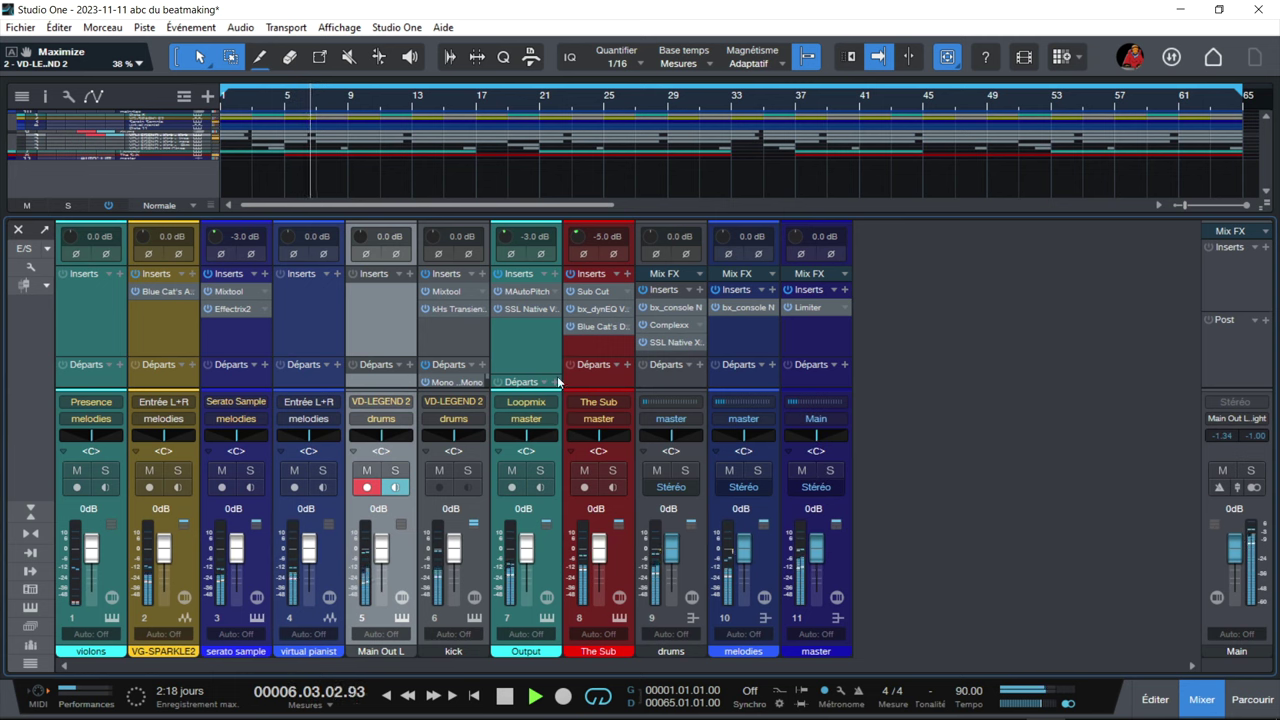
key("space")
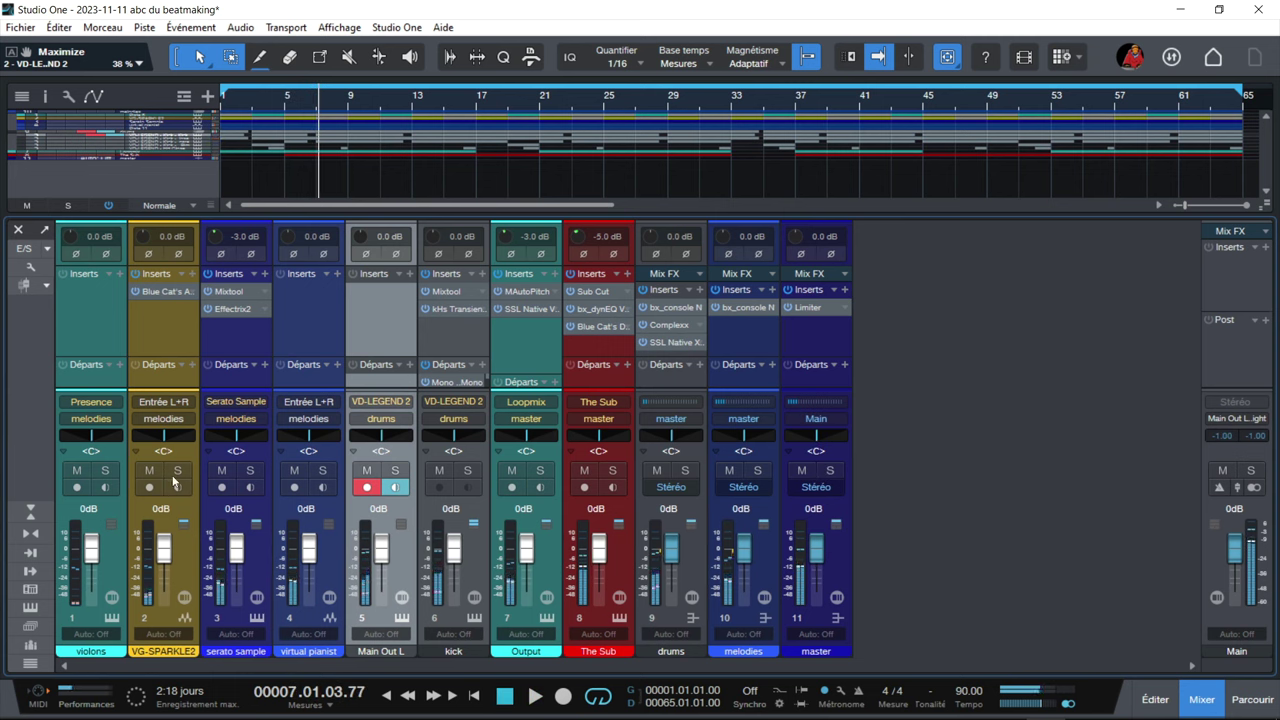
Step: Solo the VG-SPARKLE2 channel and play a short passage of it from the song start
left_click(176, 471)
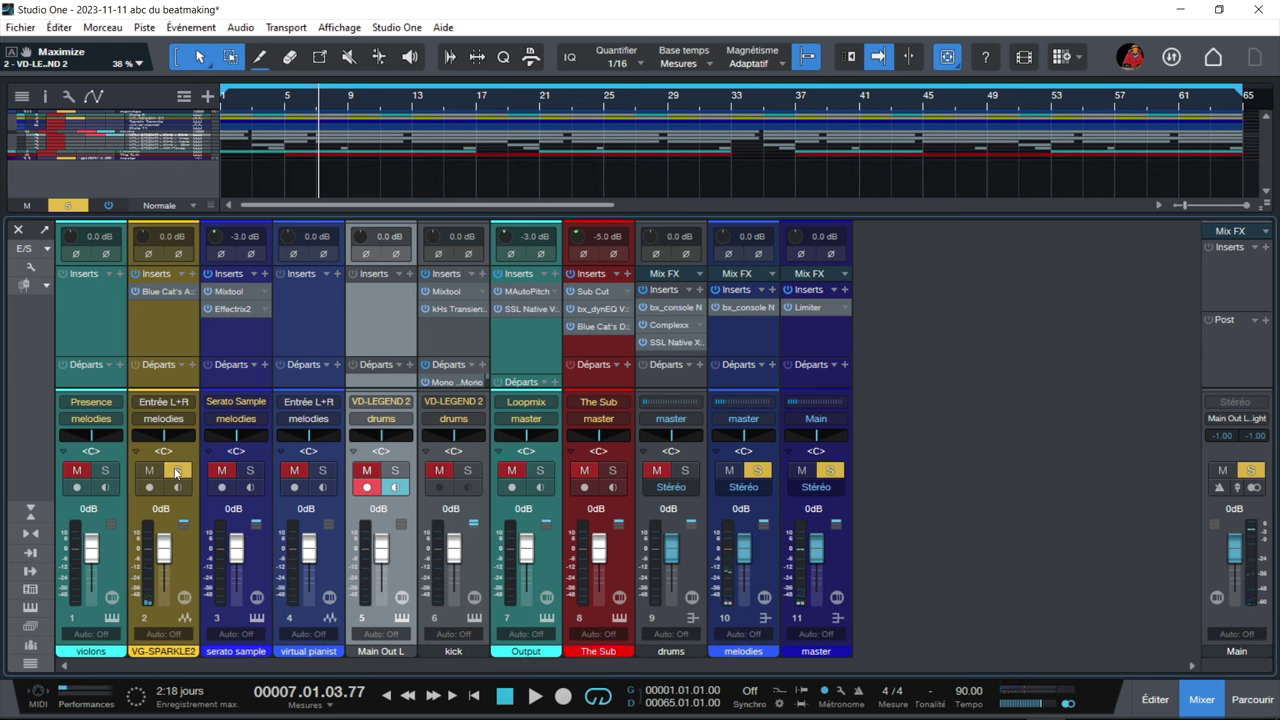
key("comma")
key("space")
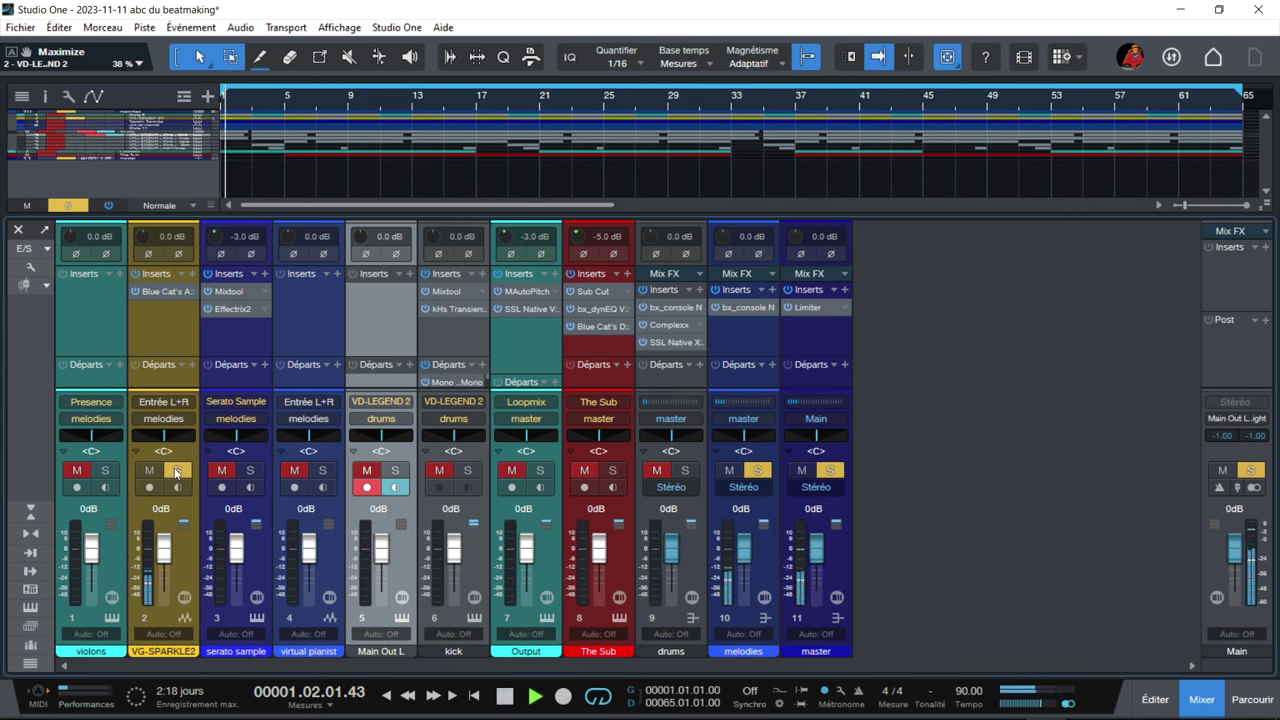
key("space")
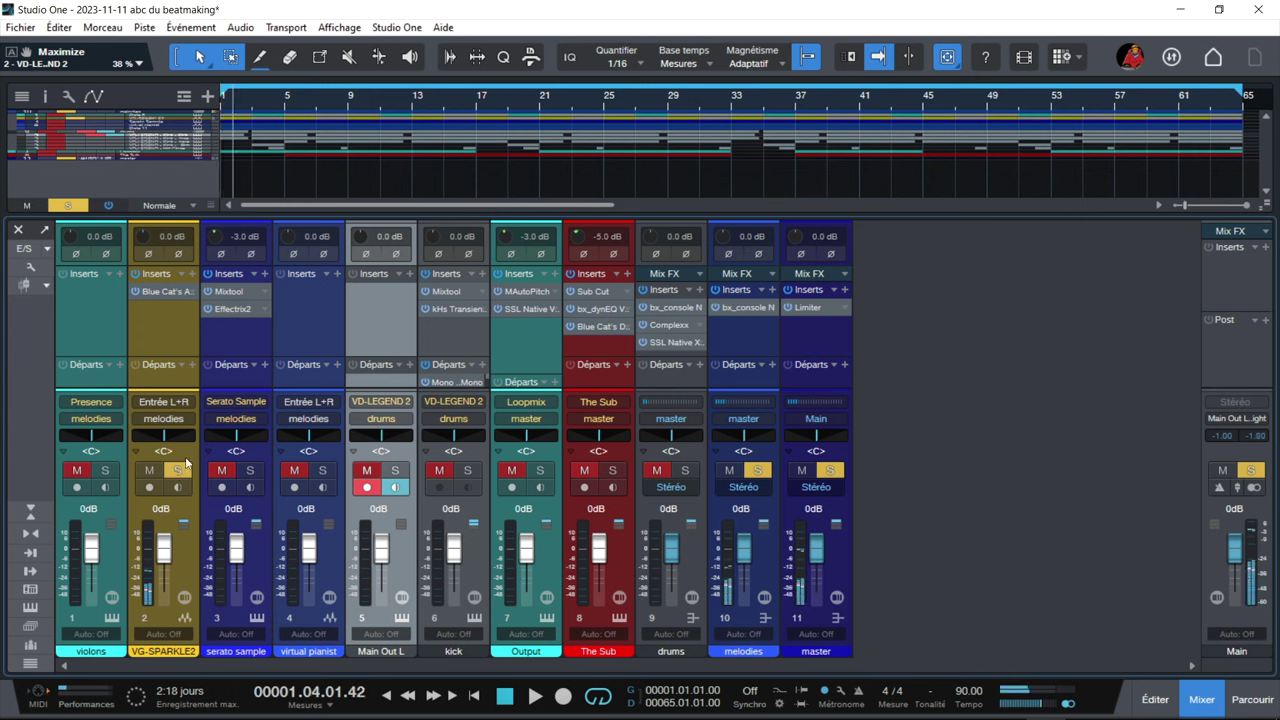
Step: Open the Blue Cat's Axiom insert on VG-SPARKLE2 and compare its bypassed and active sound while playing from the song start
left_click(176, 253)
left_click(174, 266)
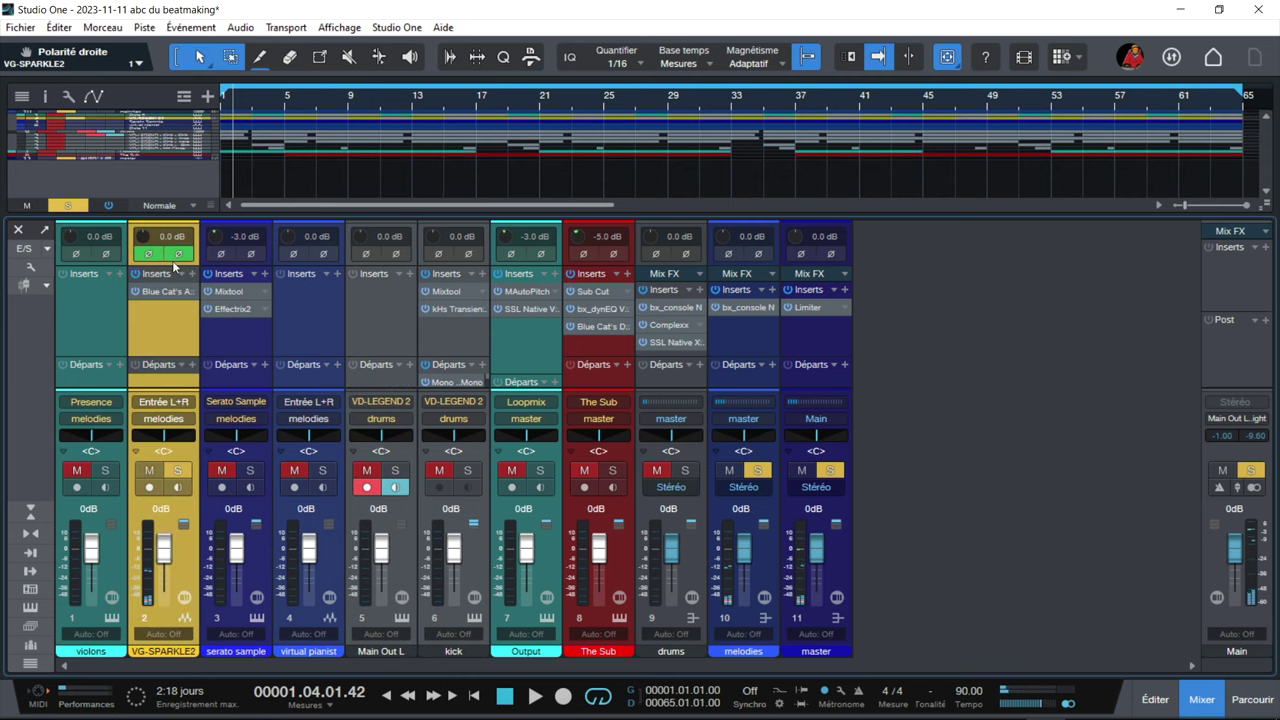
left_click(168, 291)
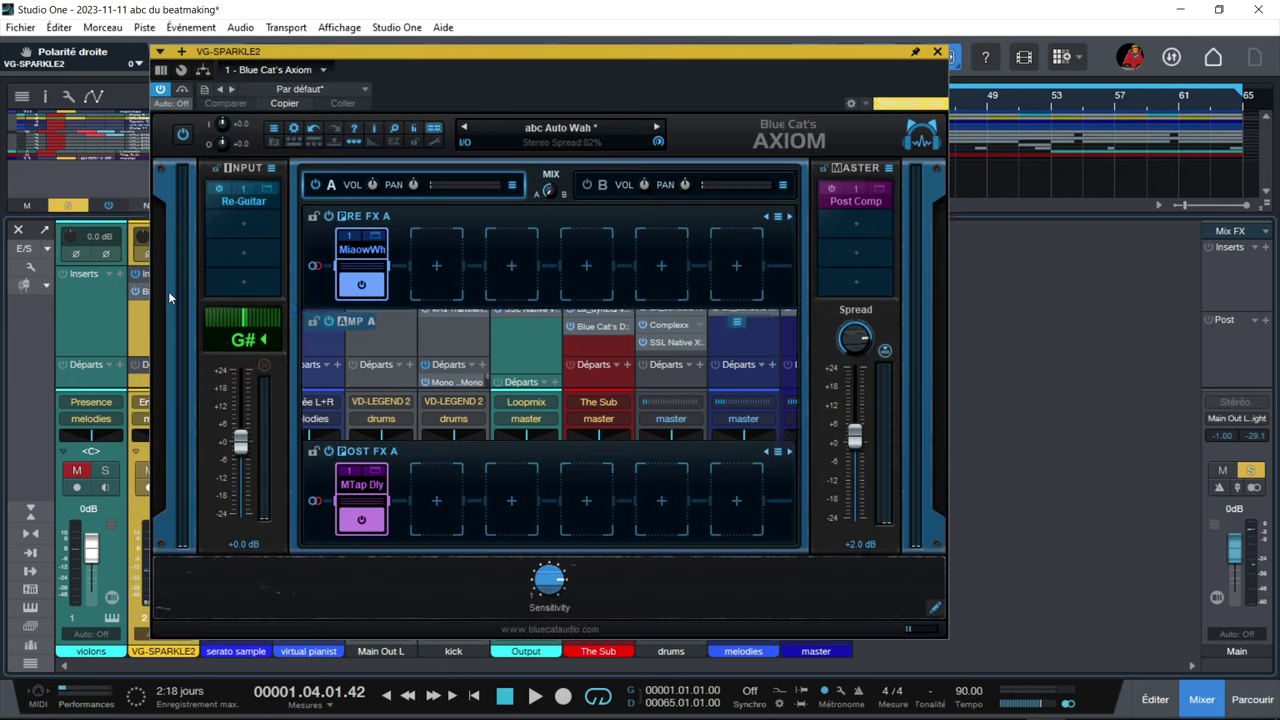
left_click_drag(508, 54, 628, 60)
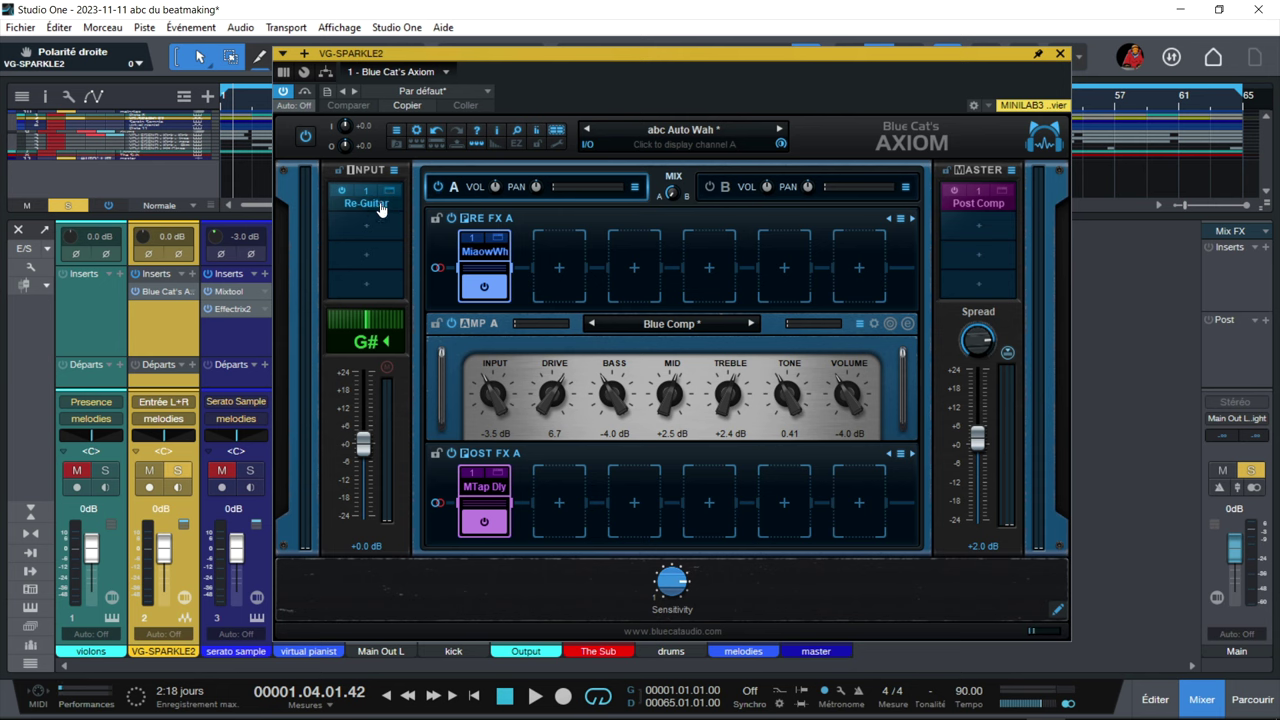
left_click(304, 139)
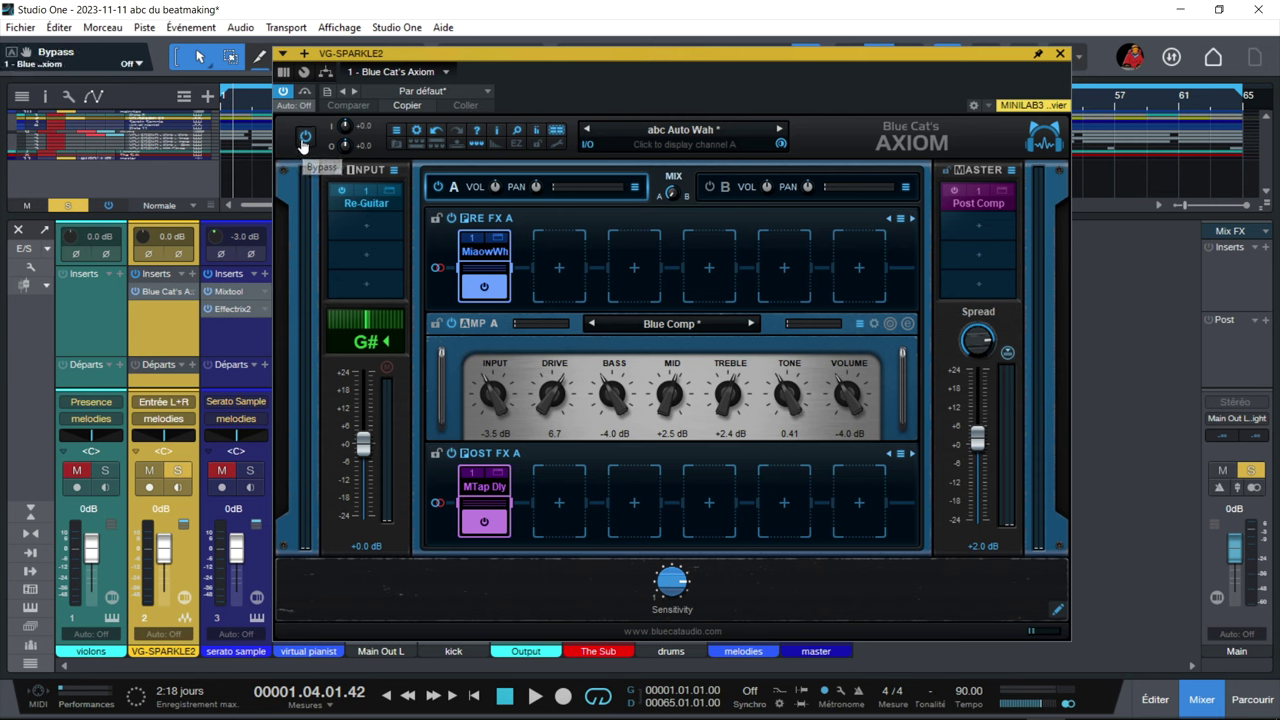
key("comma")
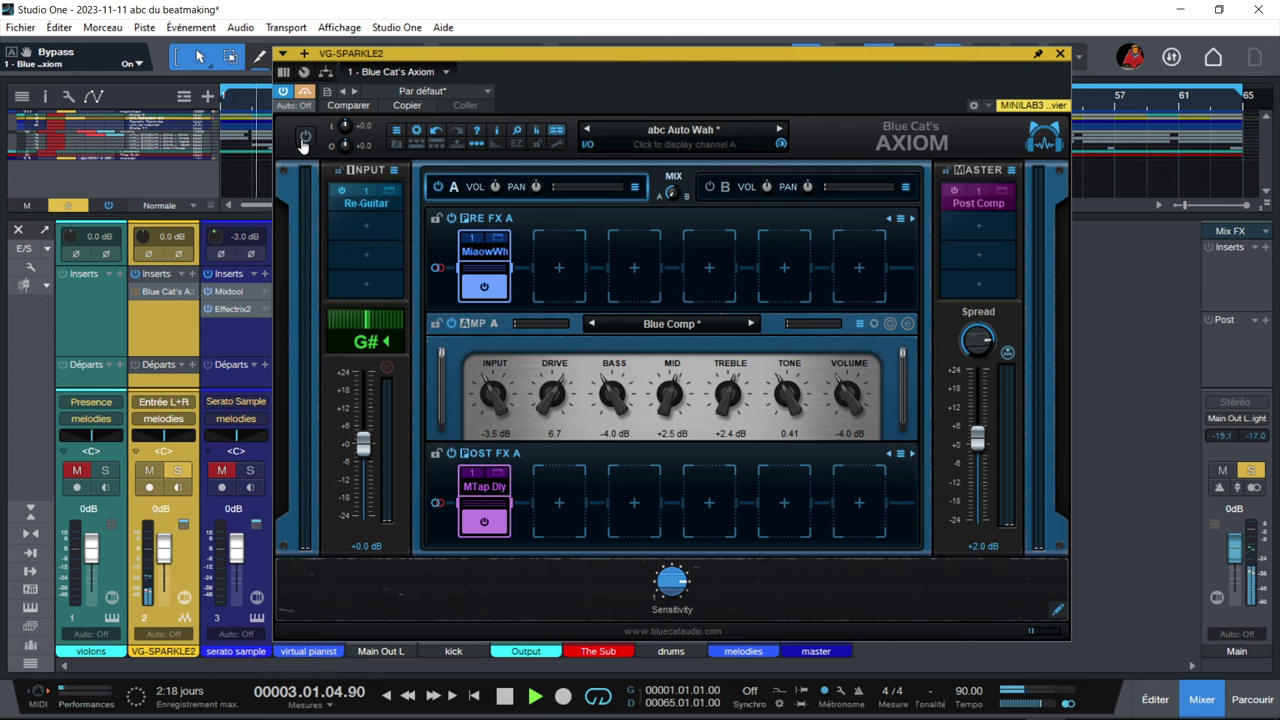
left_click(303, 144)
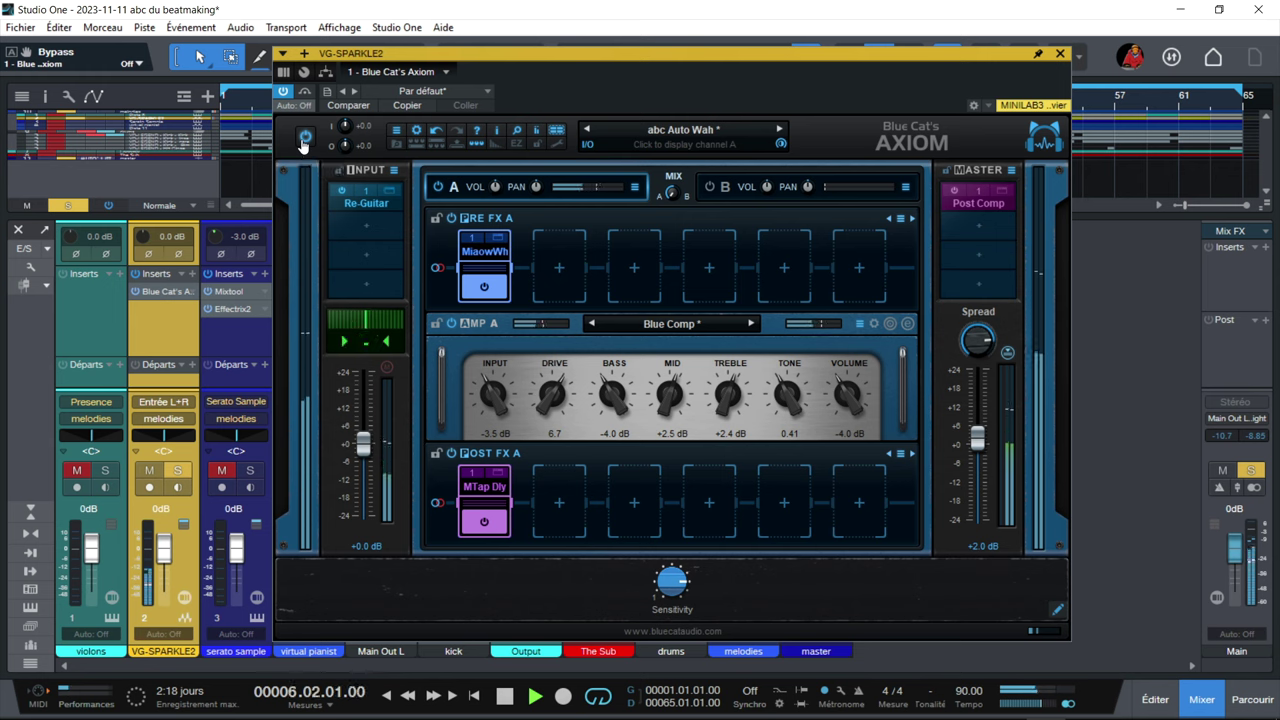
key("space")
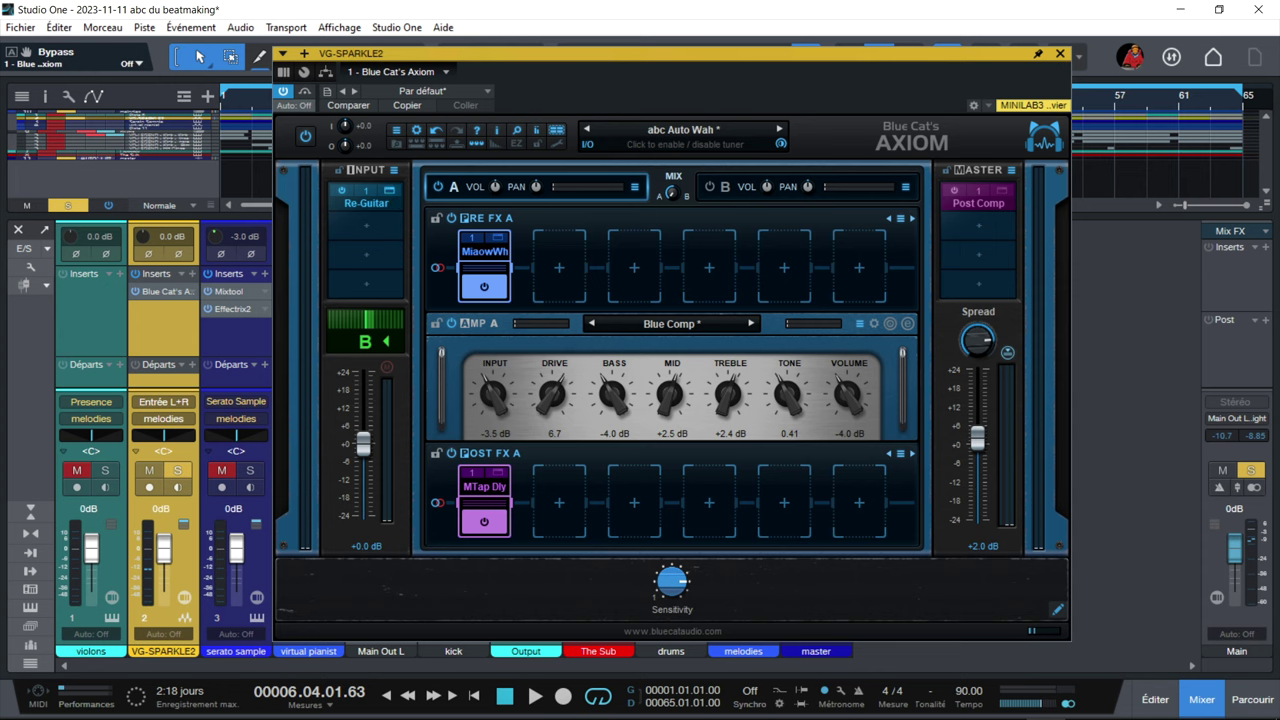
Step: Examine the Re-Guitar input effect's pickup simulation inside Axiom, and close both effect windows
left_click(366, 203)
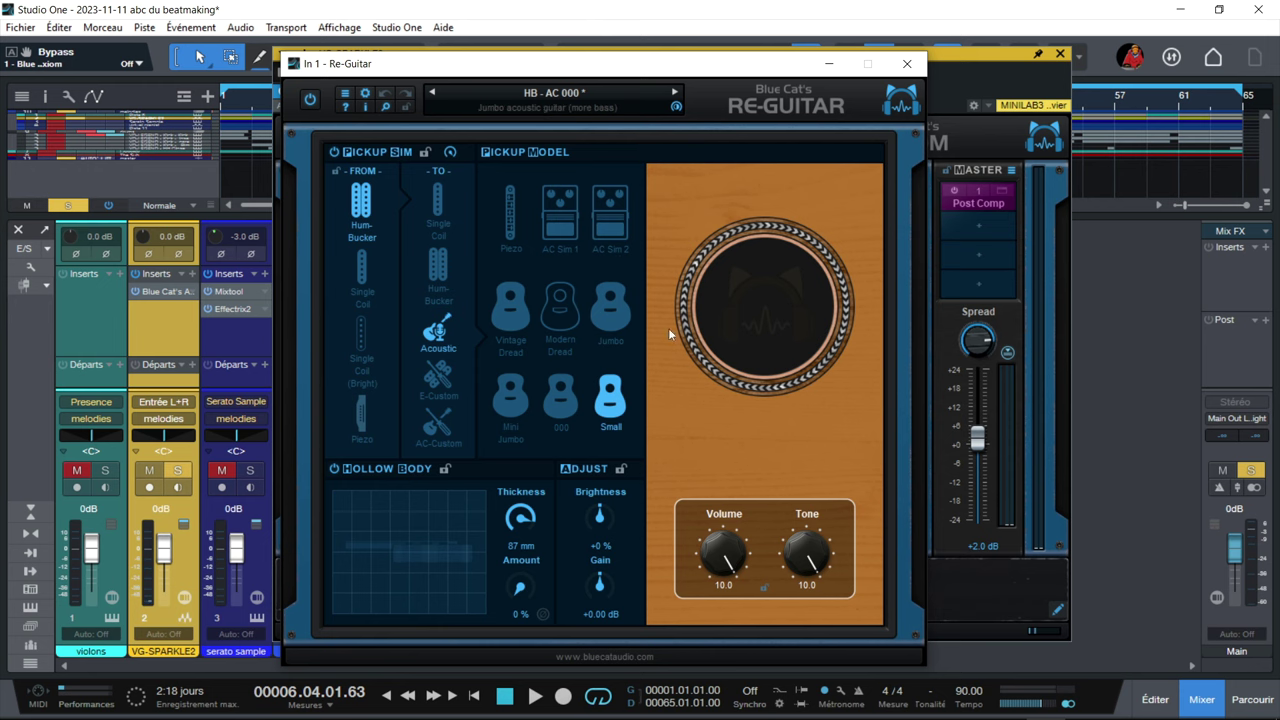
left_click(907, 63)
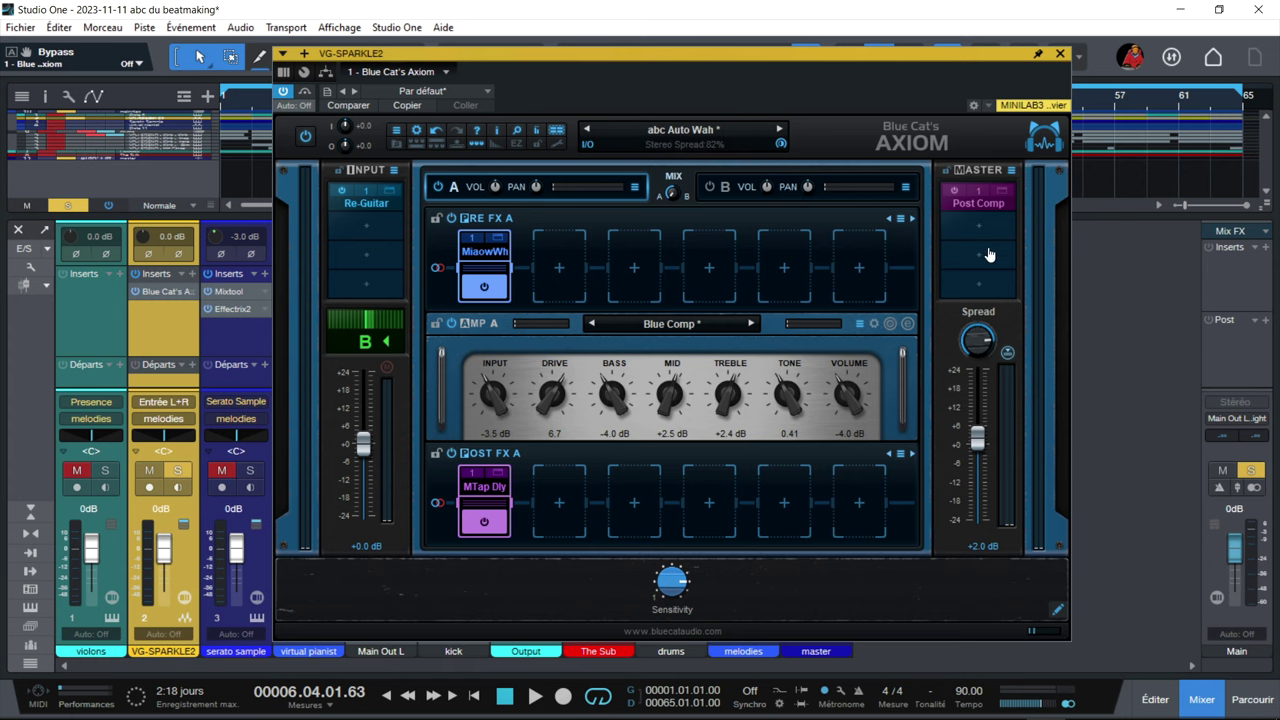
left_click(1061, 54)
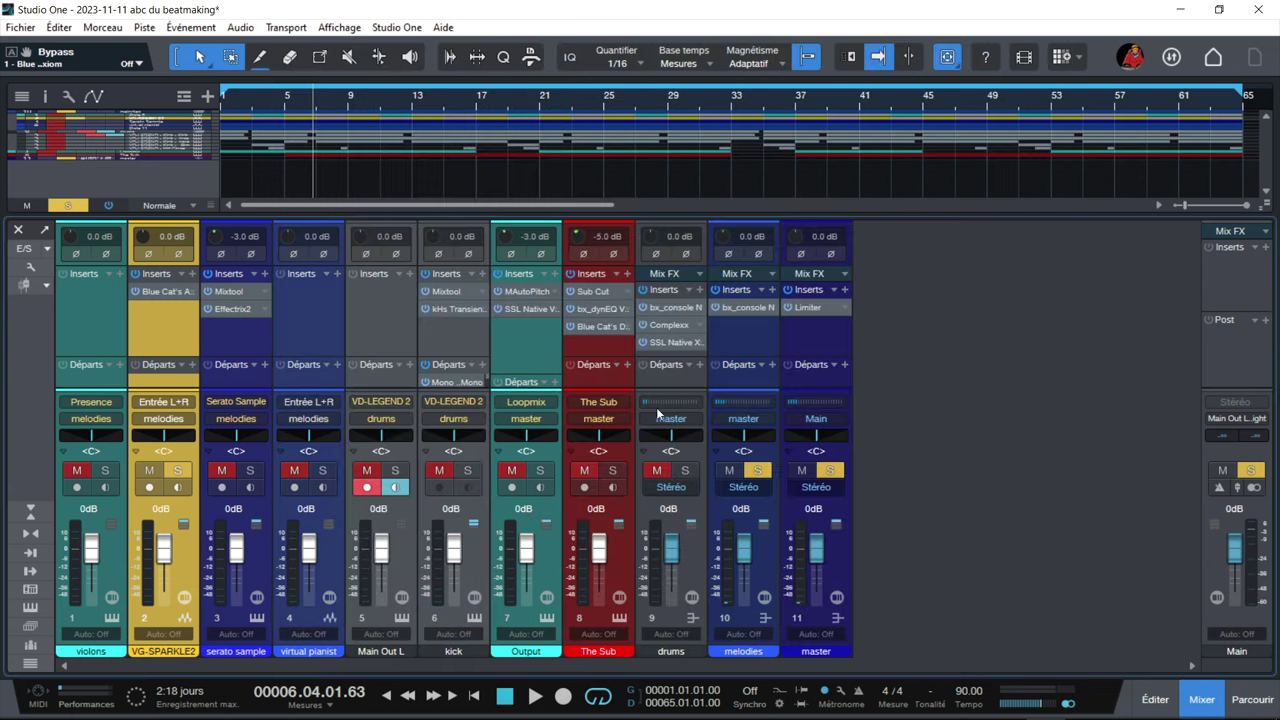
Step: Clear all solos, play the full mix from the song start, and mute the Loopmix channel during playback
left_click(758, 471, "alt")
key("Home")
key("space")
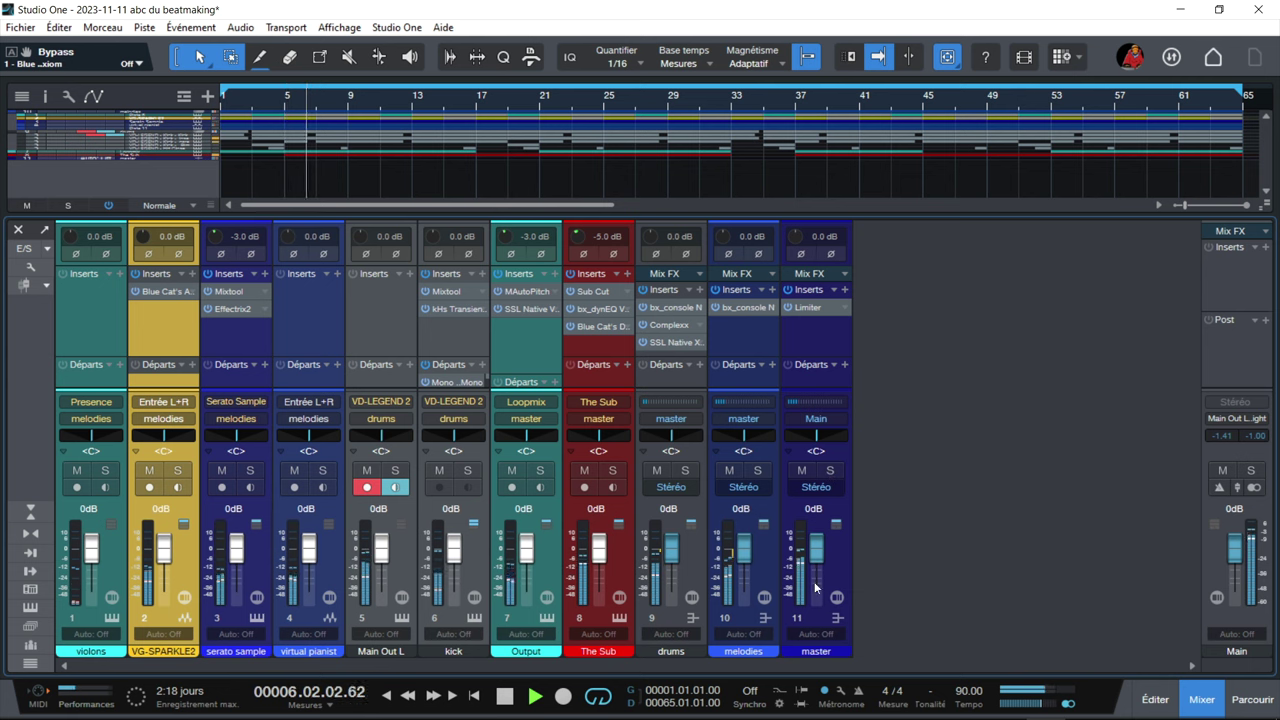
left_click(510, 472)
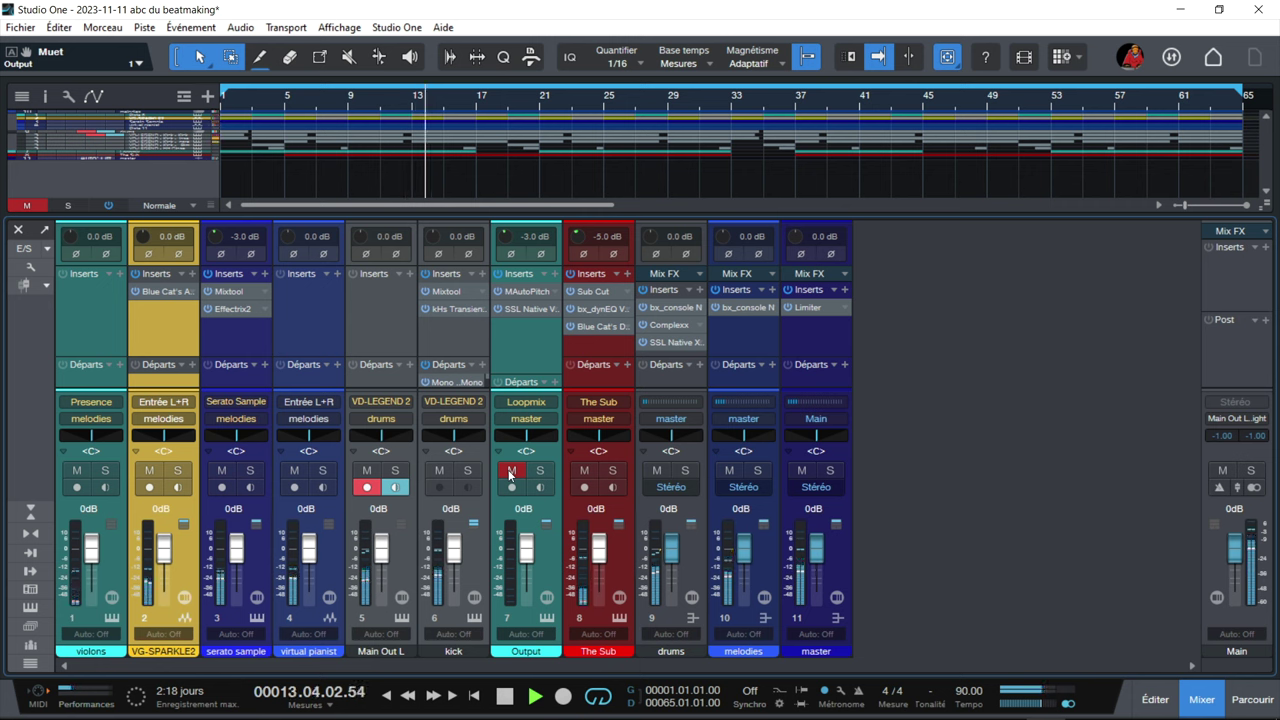
key("space")
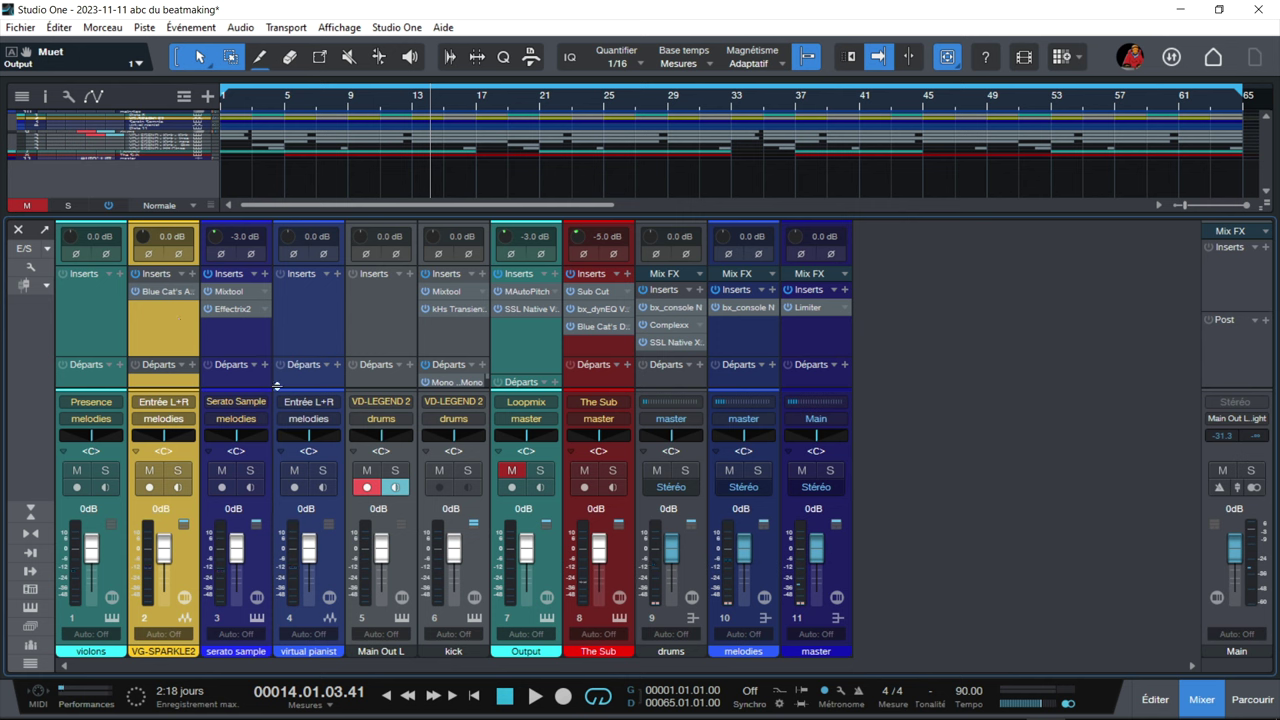
Step: Solo the serato sample channel and play a short passage of it from the song start
left_click(249, 472)
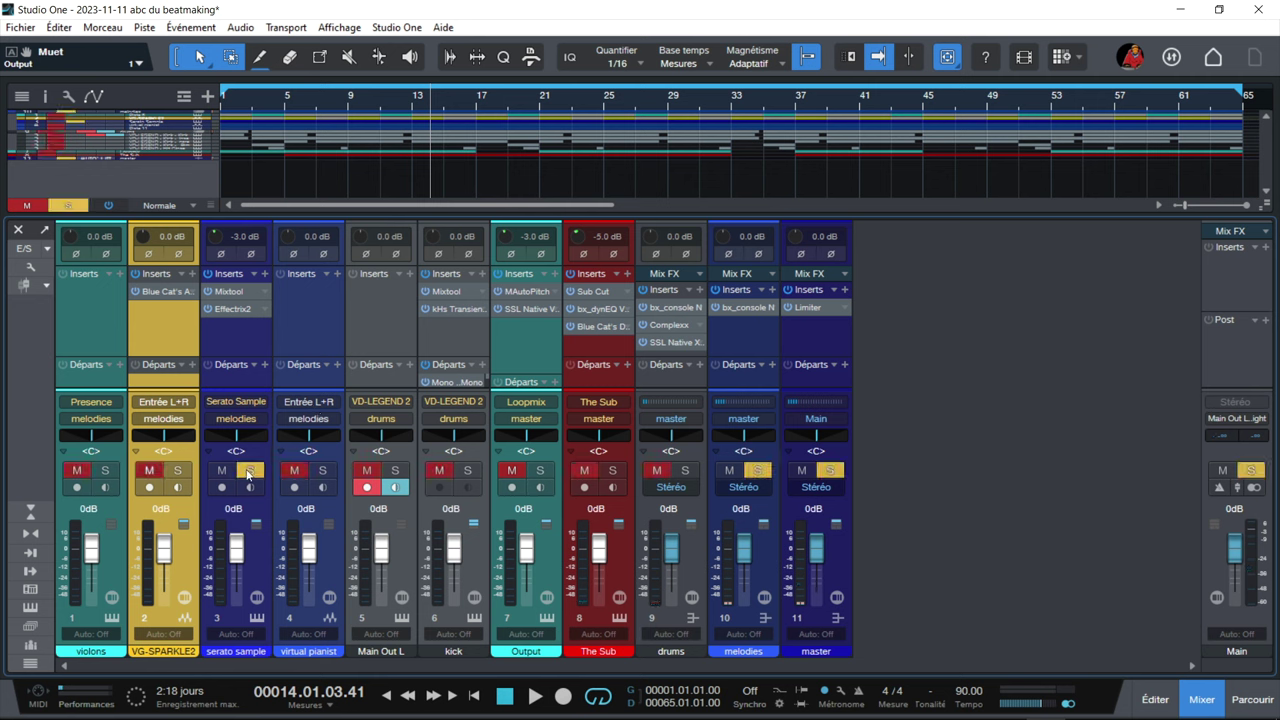
key("Home")
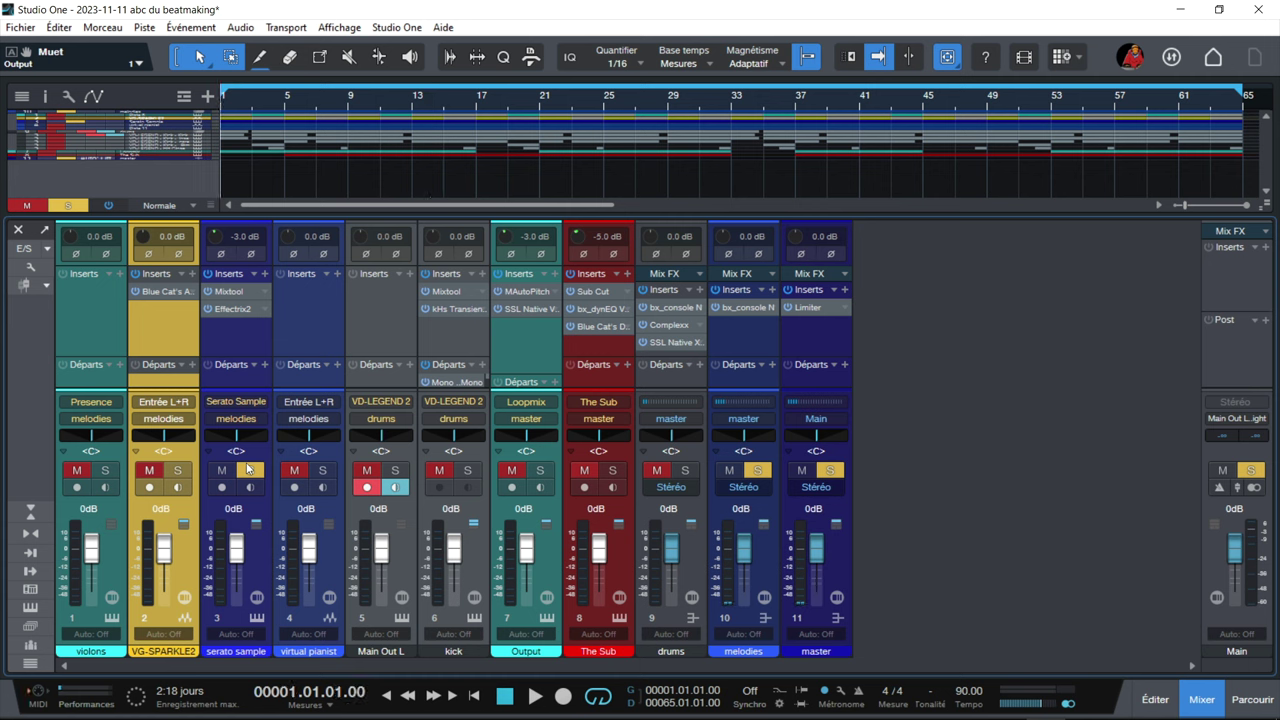
key("space")
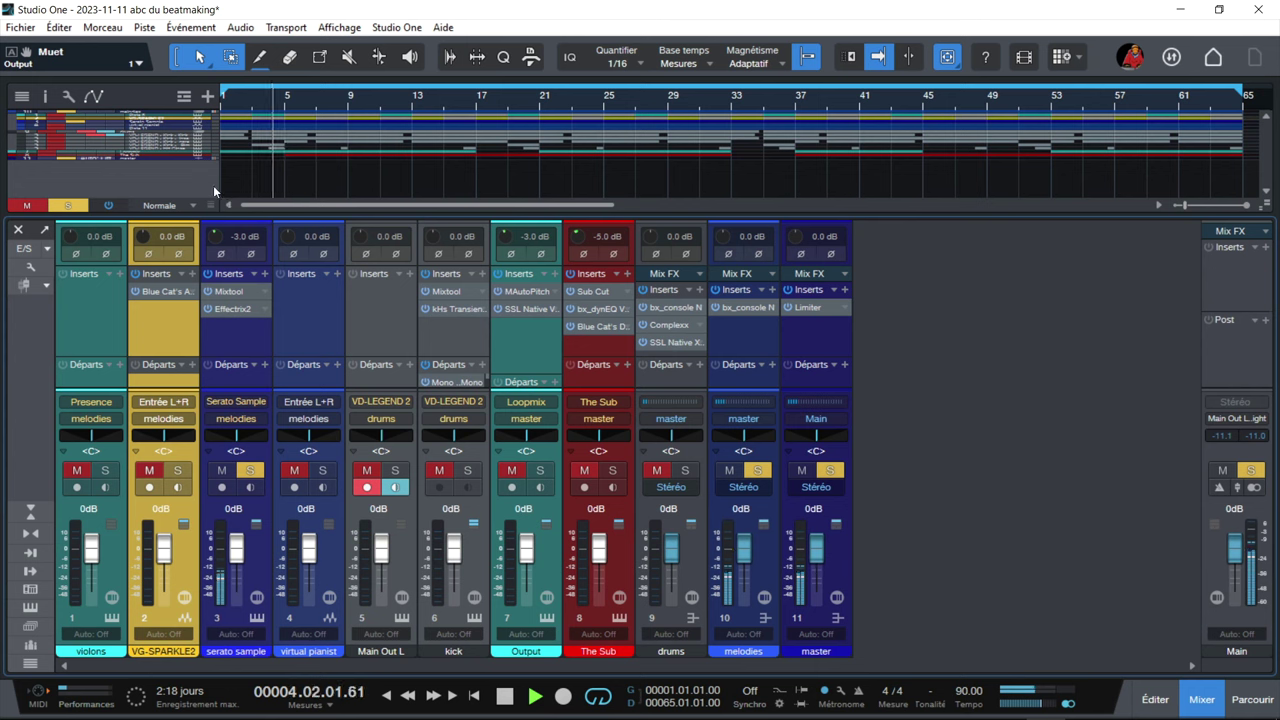
key("space")
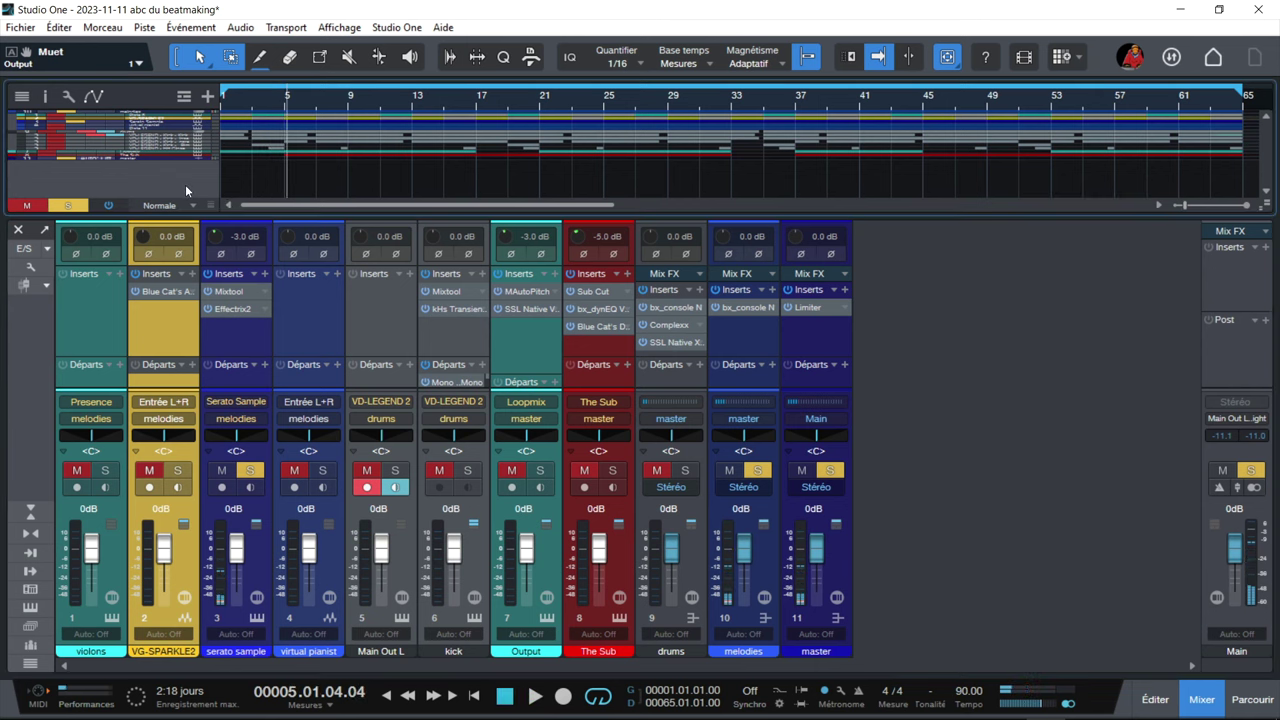
Step: Enlarge the track area, solo Piste 11 together with Serato Sample, and play both from the song start
left_click_drag(205, 214, 180, 478)
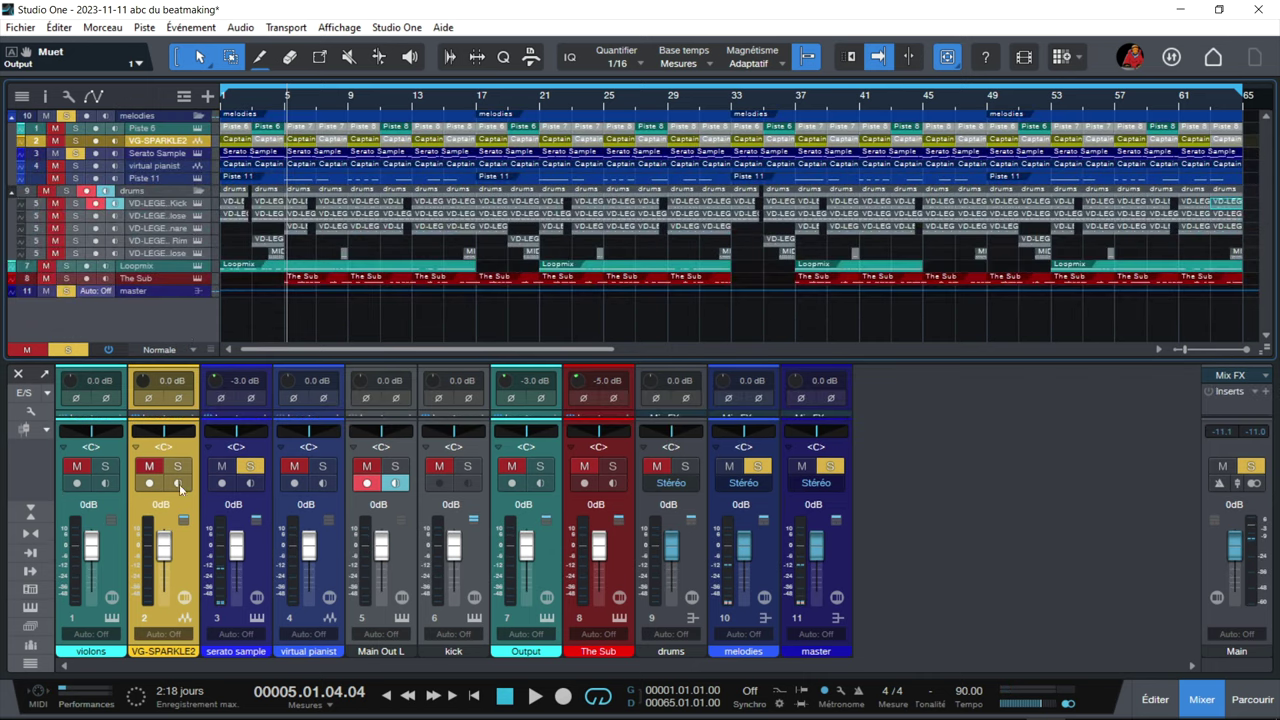
left_click(77, 166)
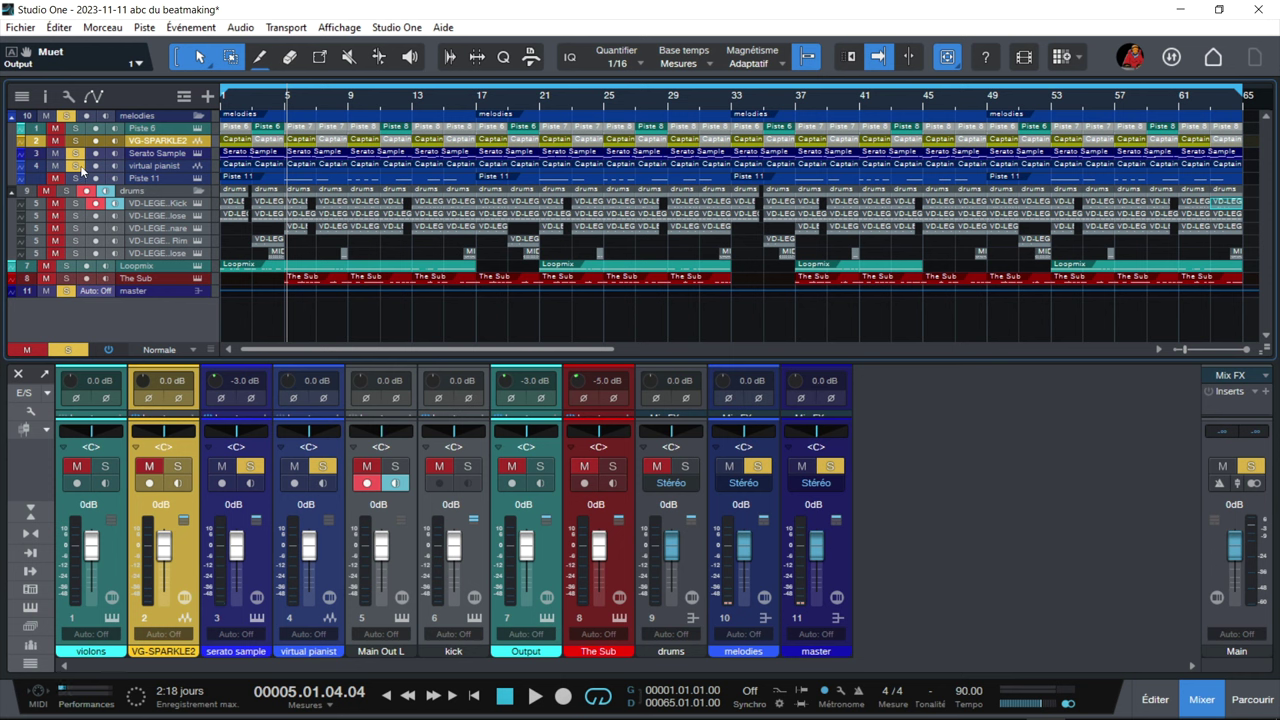
left_click(78, 166)
left_click(78, 181)
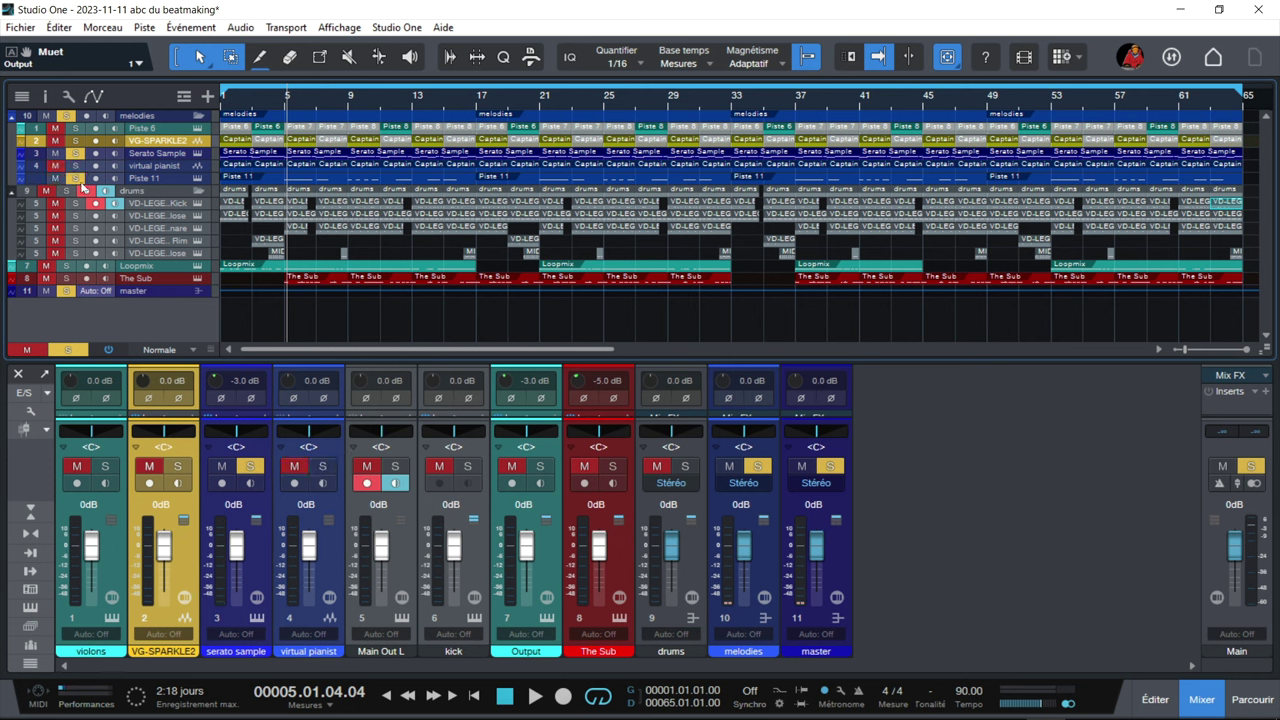
key("Home")
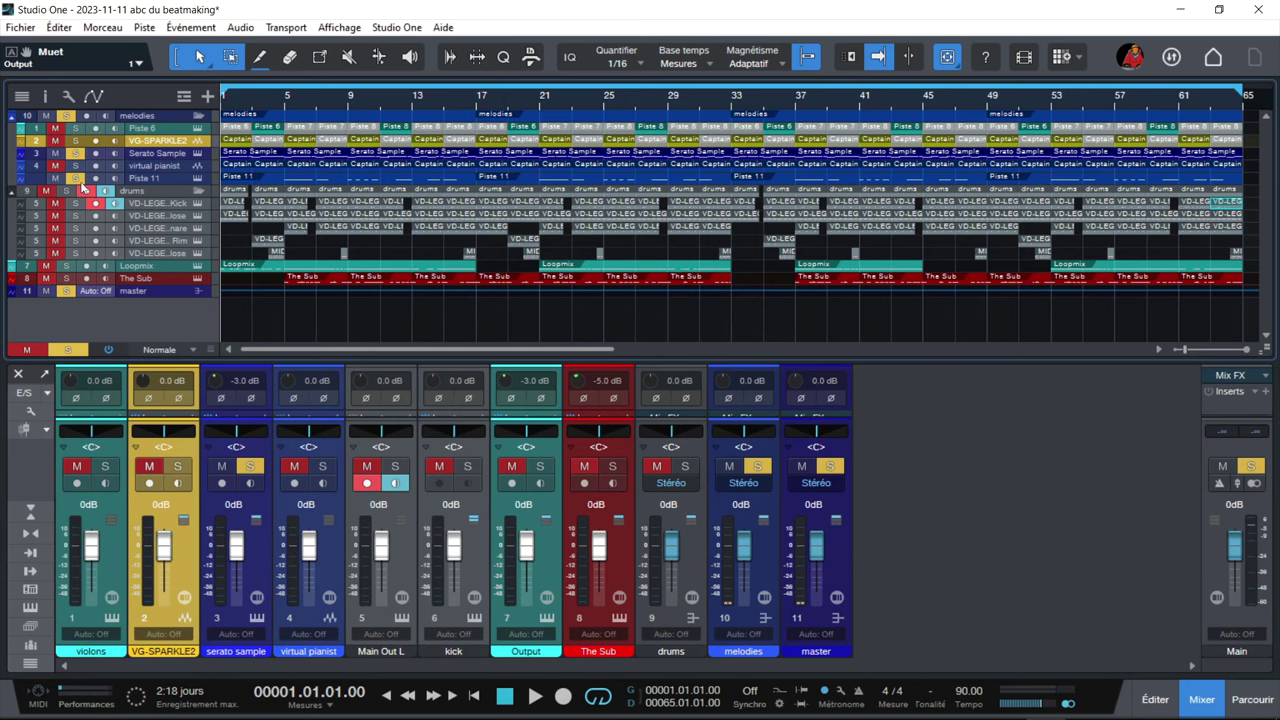
key("space")
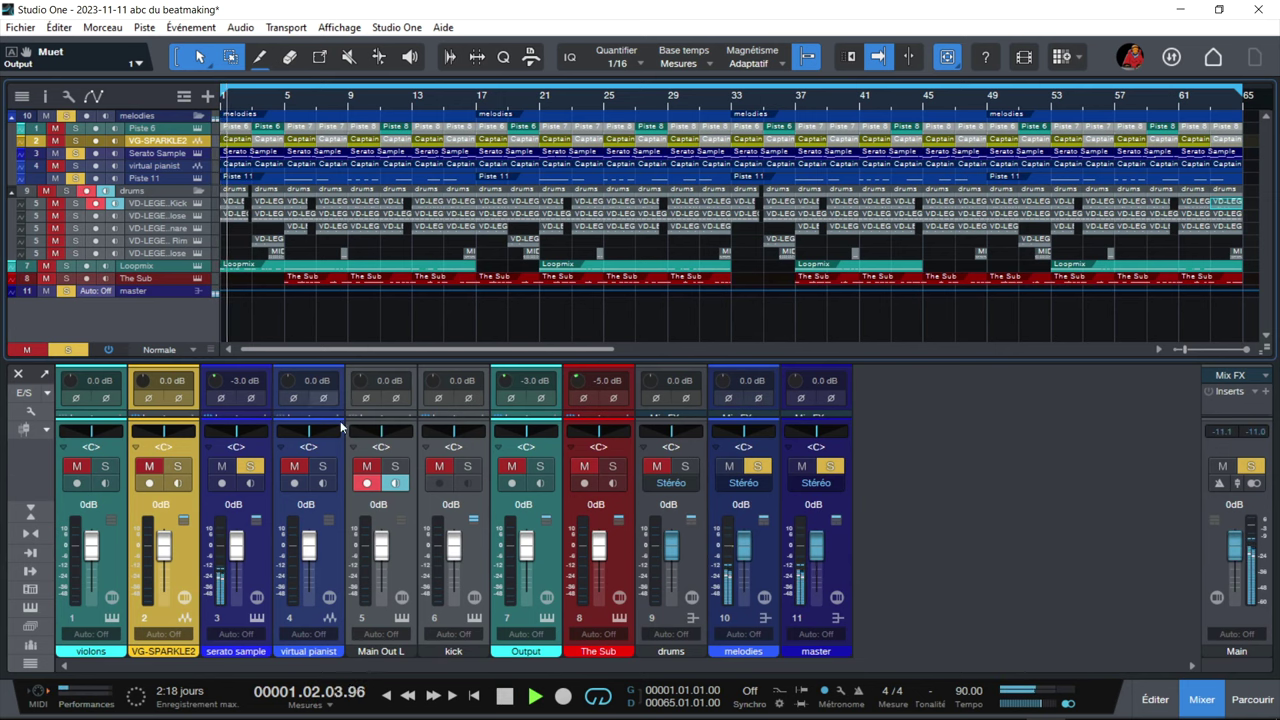
Step: Examine the Effectrix2 insert on the serato sample channel during playback, stop playback, and close the effect window
left_click_drag(308, 362, 284, 316)
left_click(240, 346)
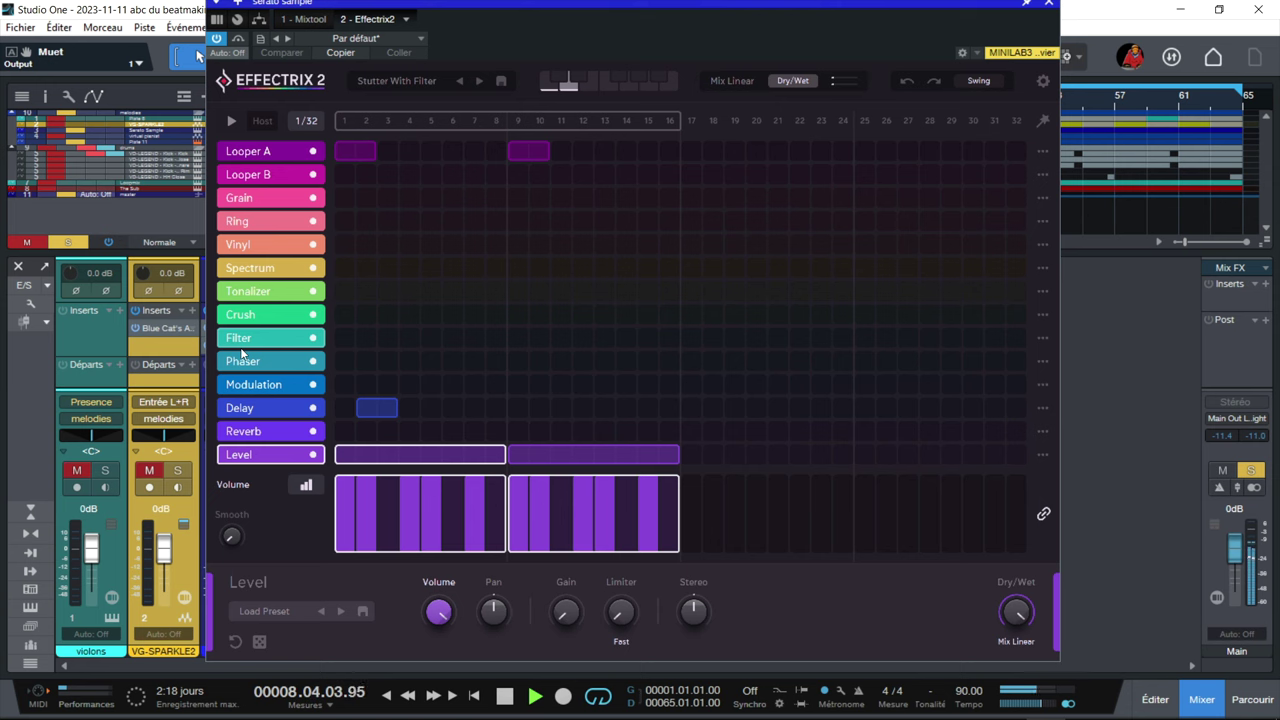
key("space")
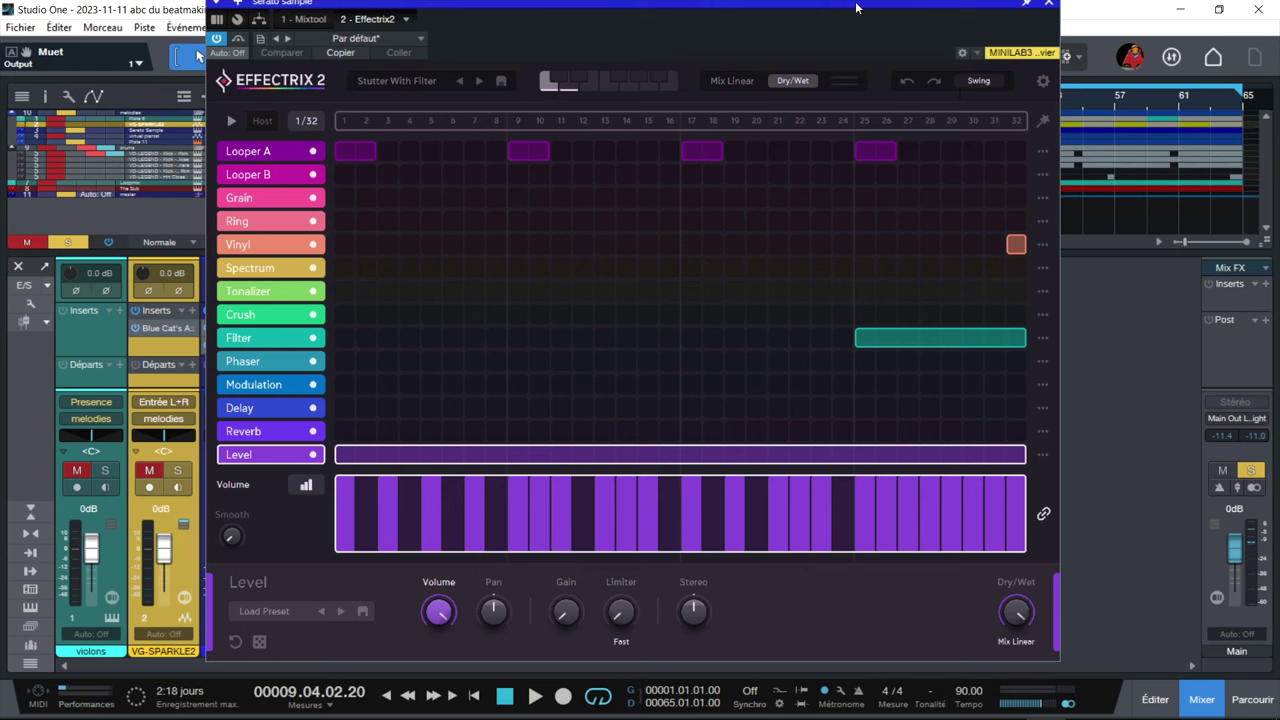
left_click_drag(856, 8, 872, 28)
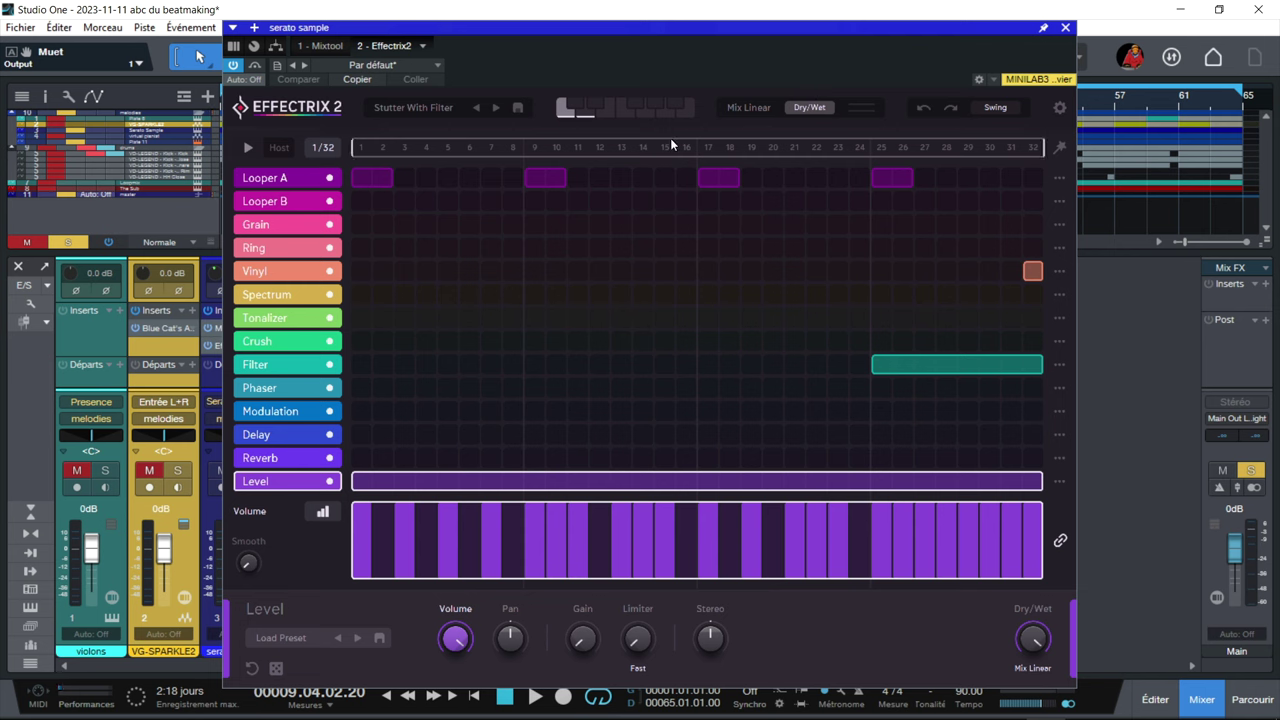
left_click(1065, 29)
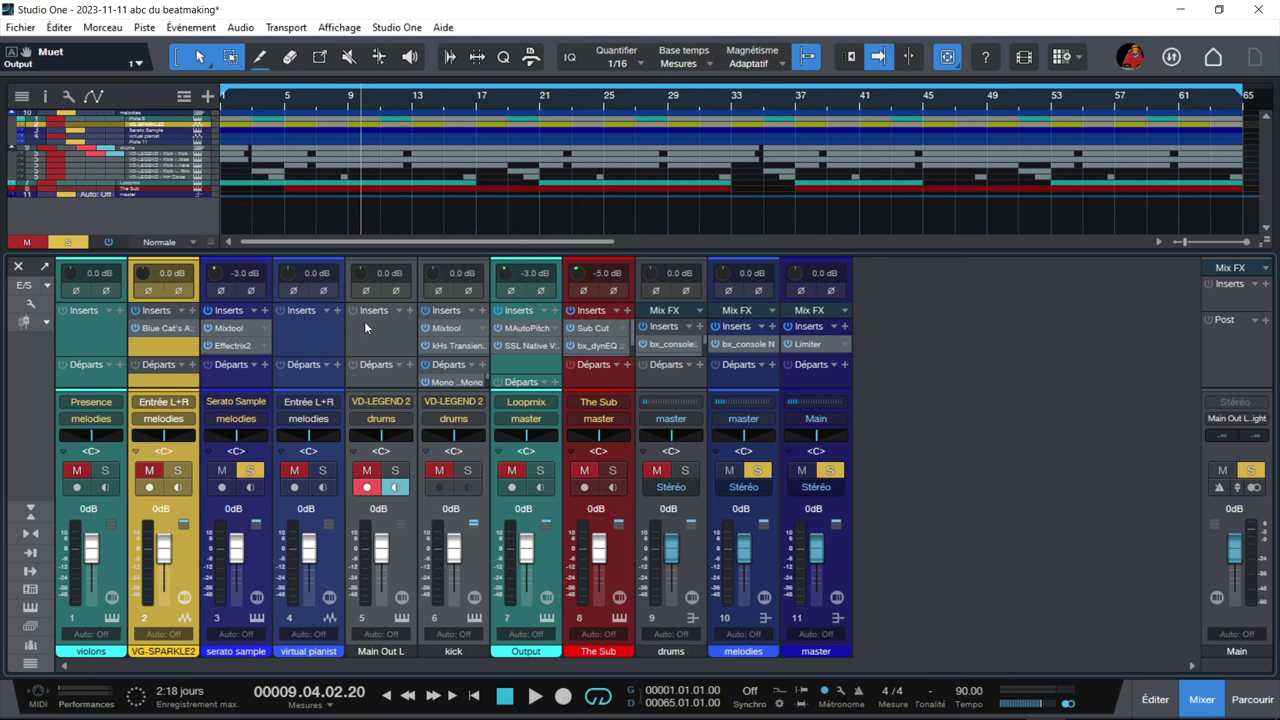
Step: Clear every solo and mute across the project
left_click(829, 471)
left_click(829, 472)
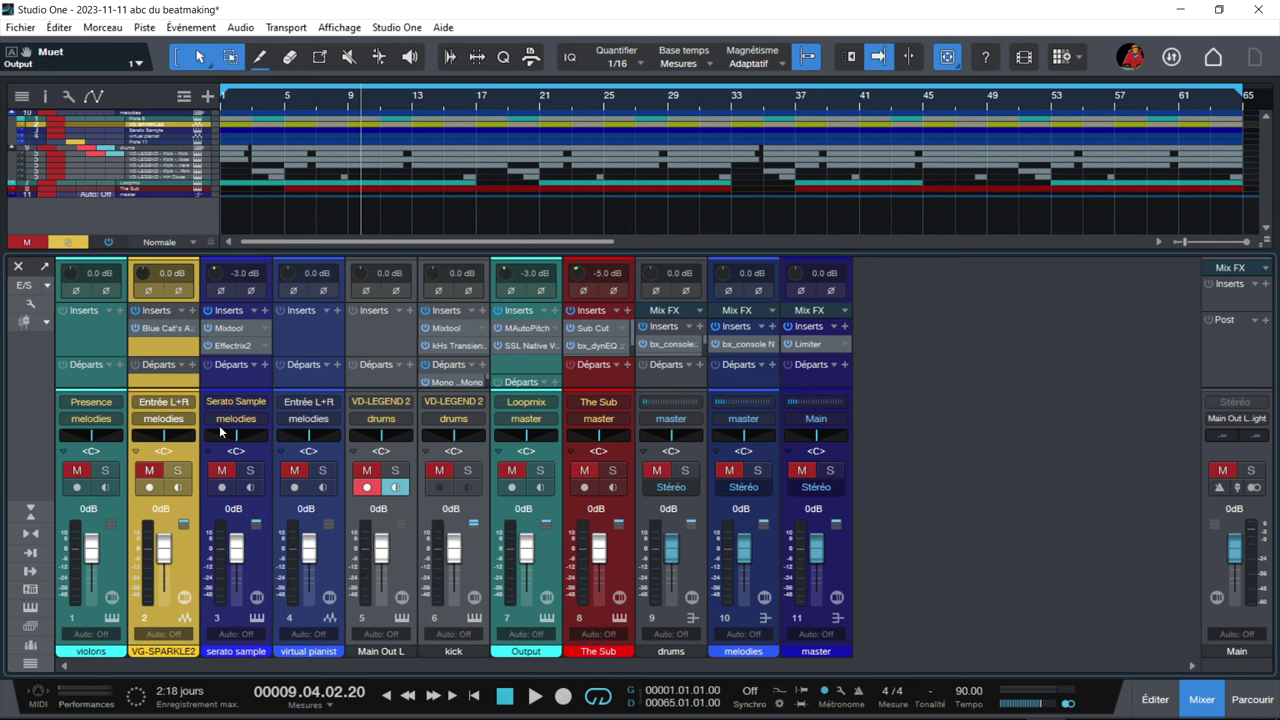
left_click(46, 241)
left_click(27, 244)
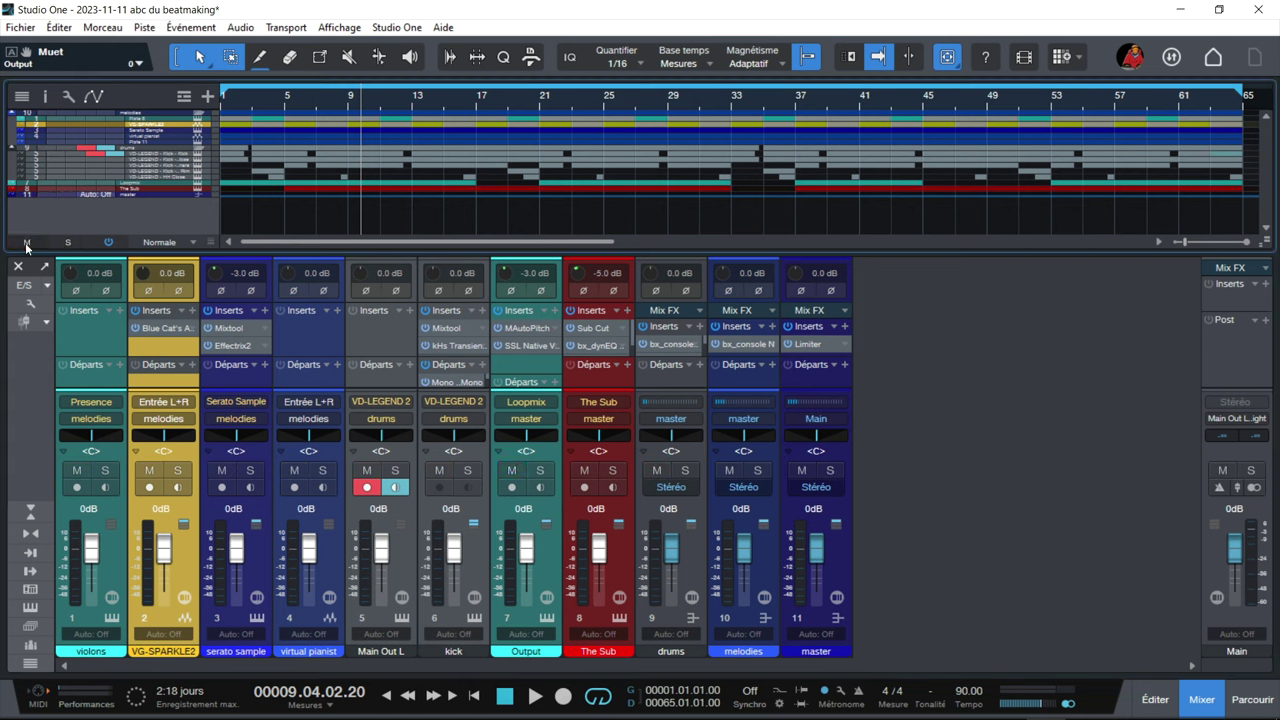
Step: Open the Loopmix instrument, view its loaded Pop Vocals 01 preset in the preset browser, and close the instrument window
left_click(548, 617)
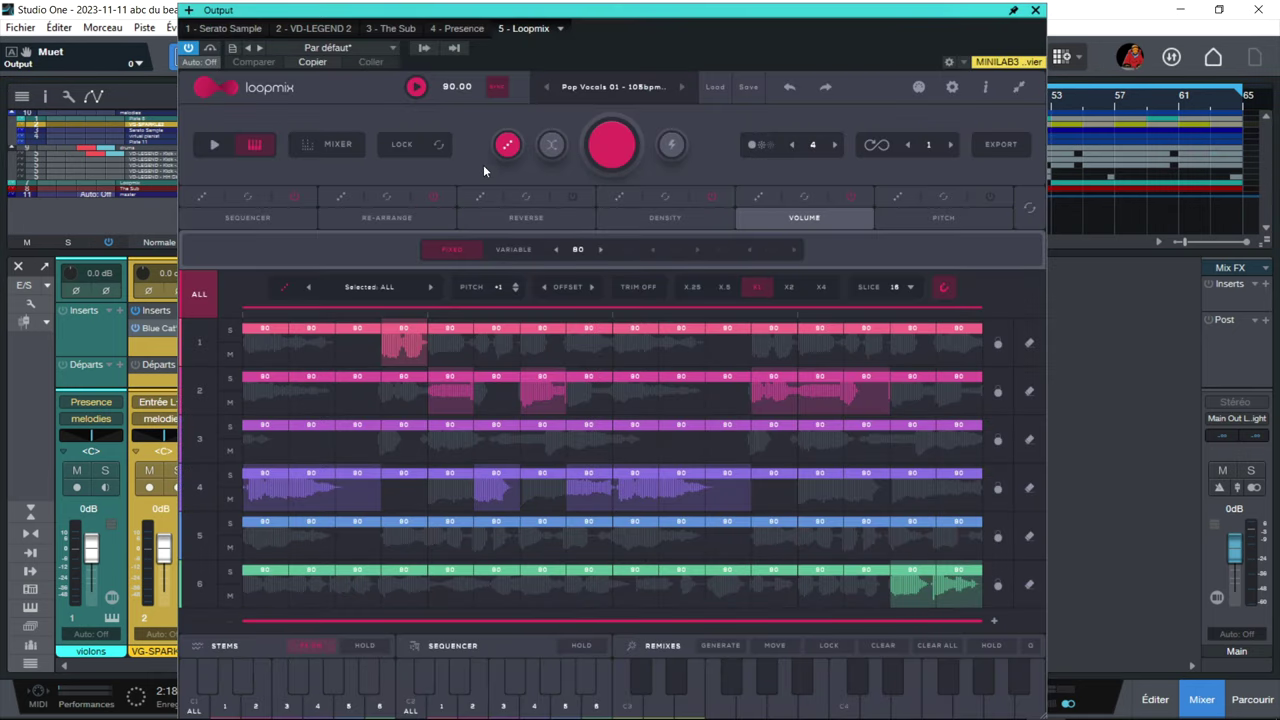
left_click(628, 95)
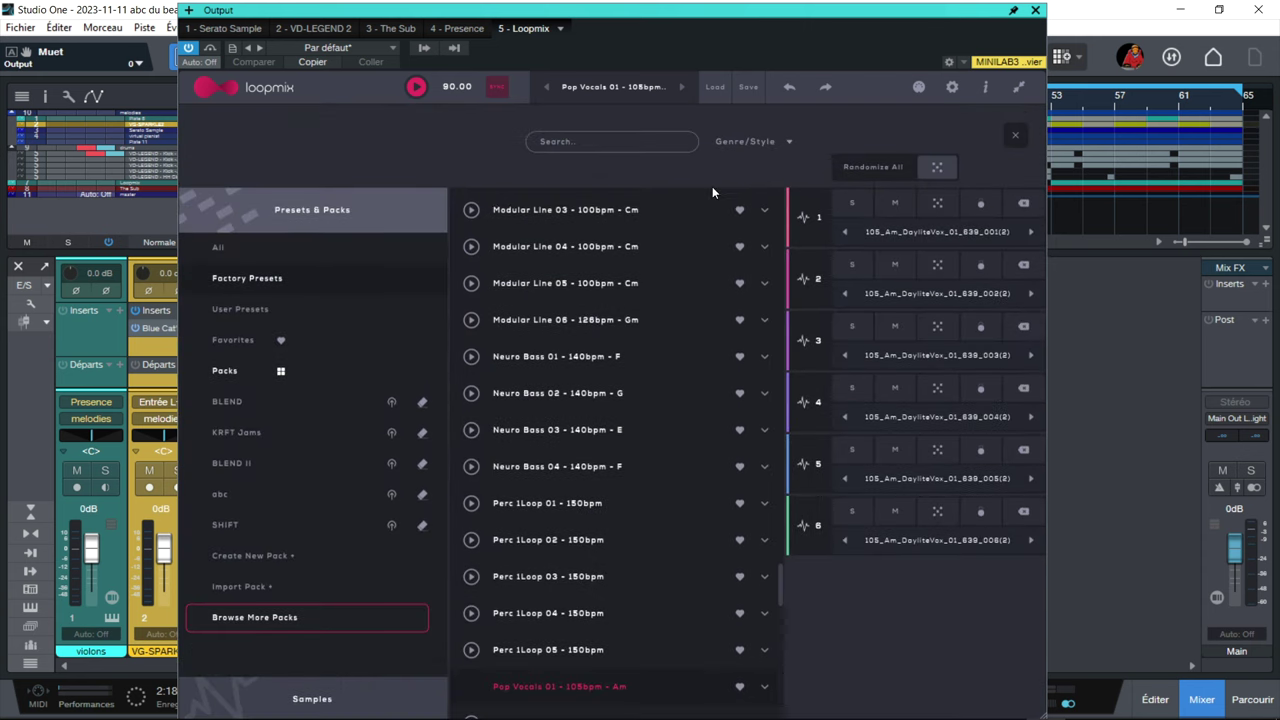
left_click(658, 86)
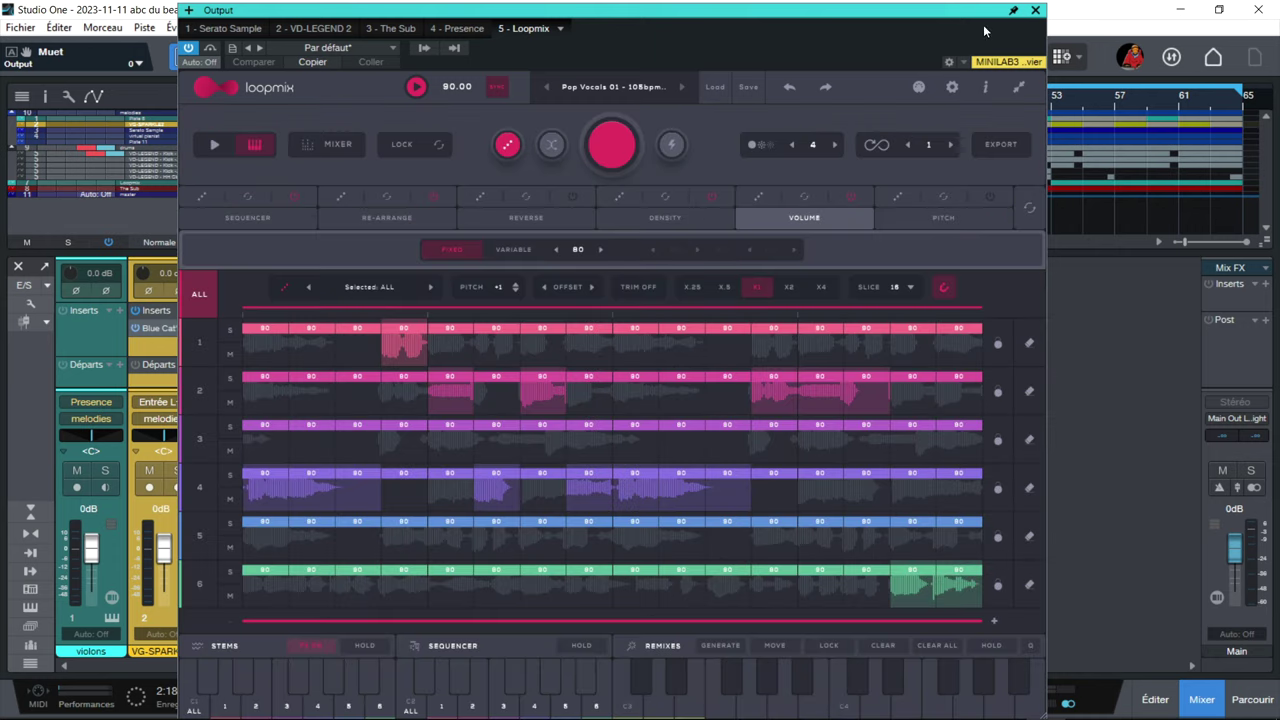
left_click(1035, 12)
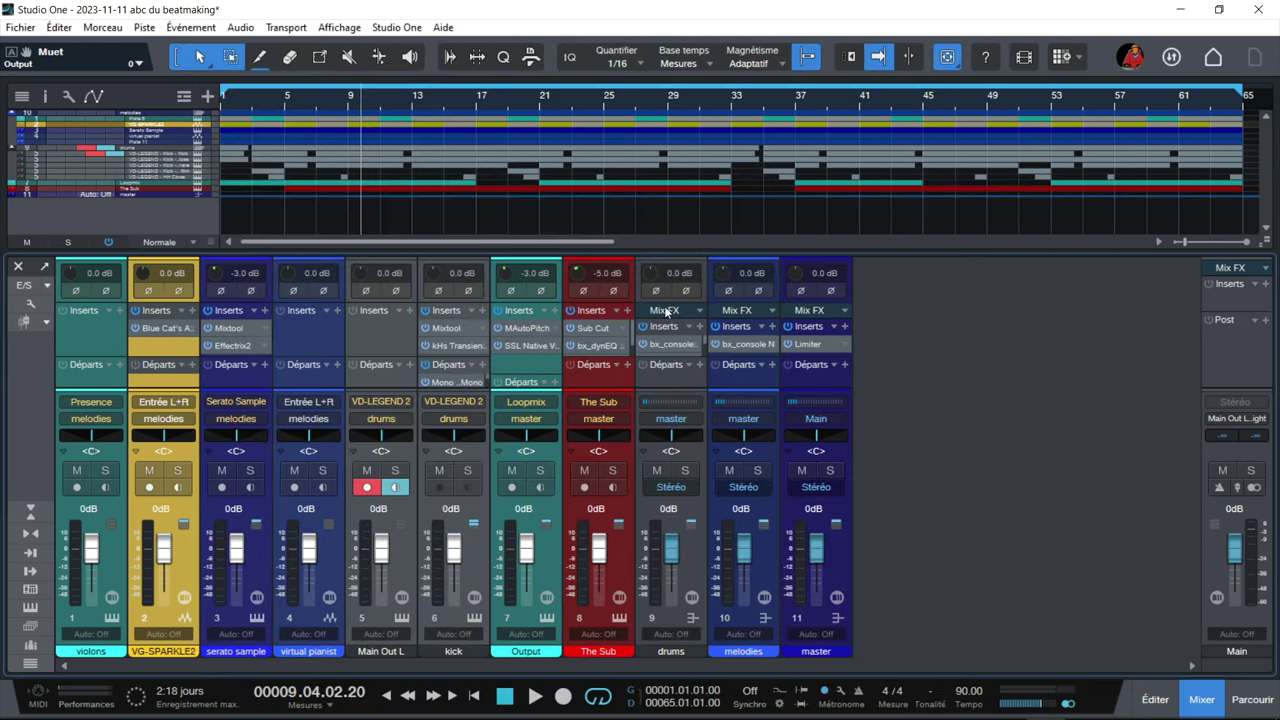
Step: Open MAutoPitch on the Loopmix channel, play from the song start, and solo the channel to examine the tuning effect
left_click(533, 329)
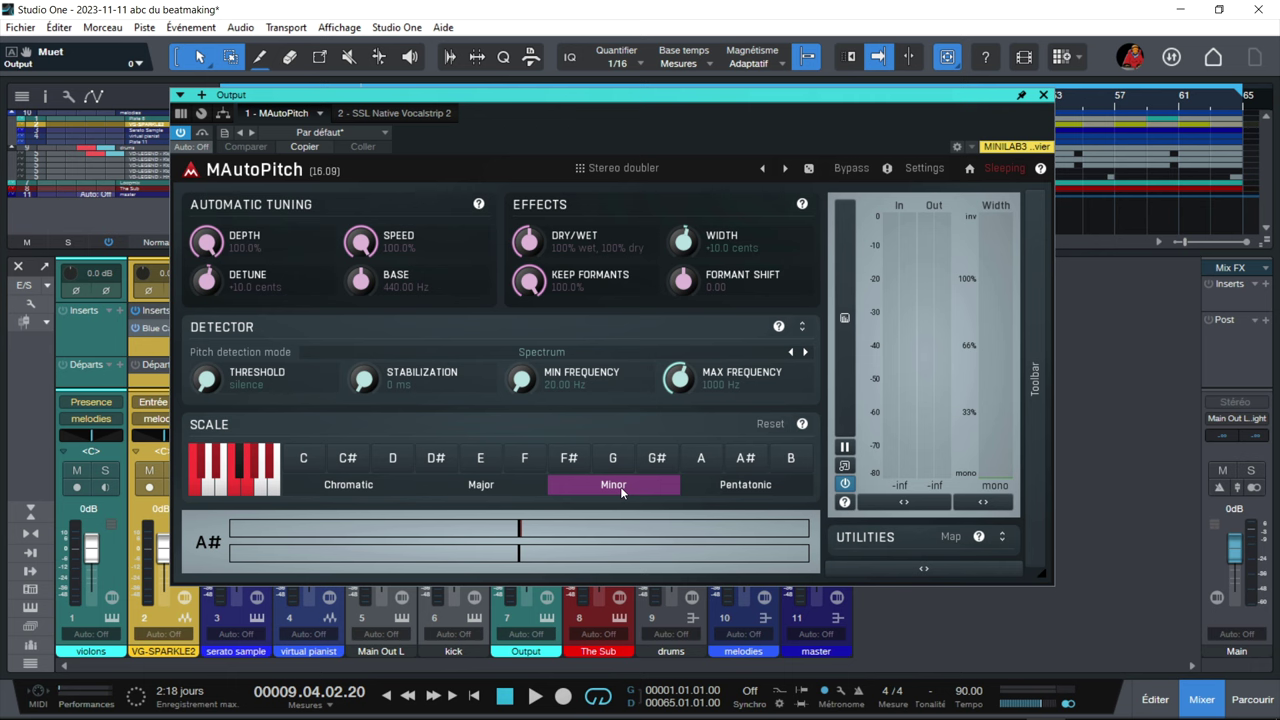
key("Home")
key("space")
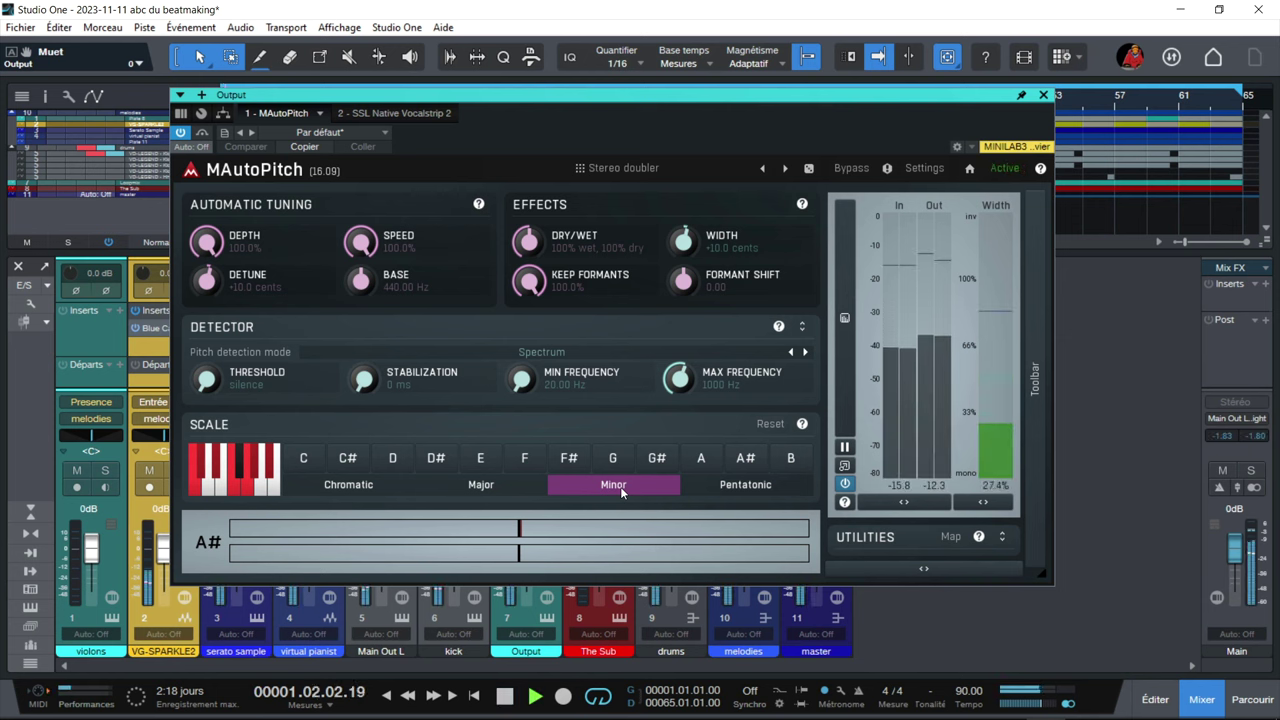
left_click_drag(653, 162, 681, 507)
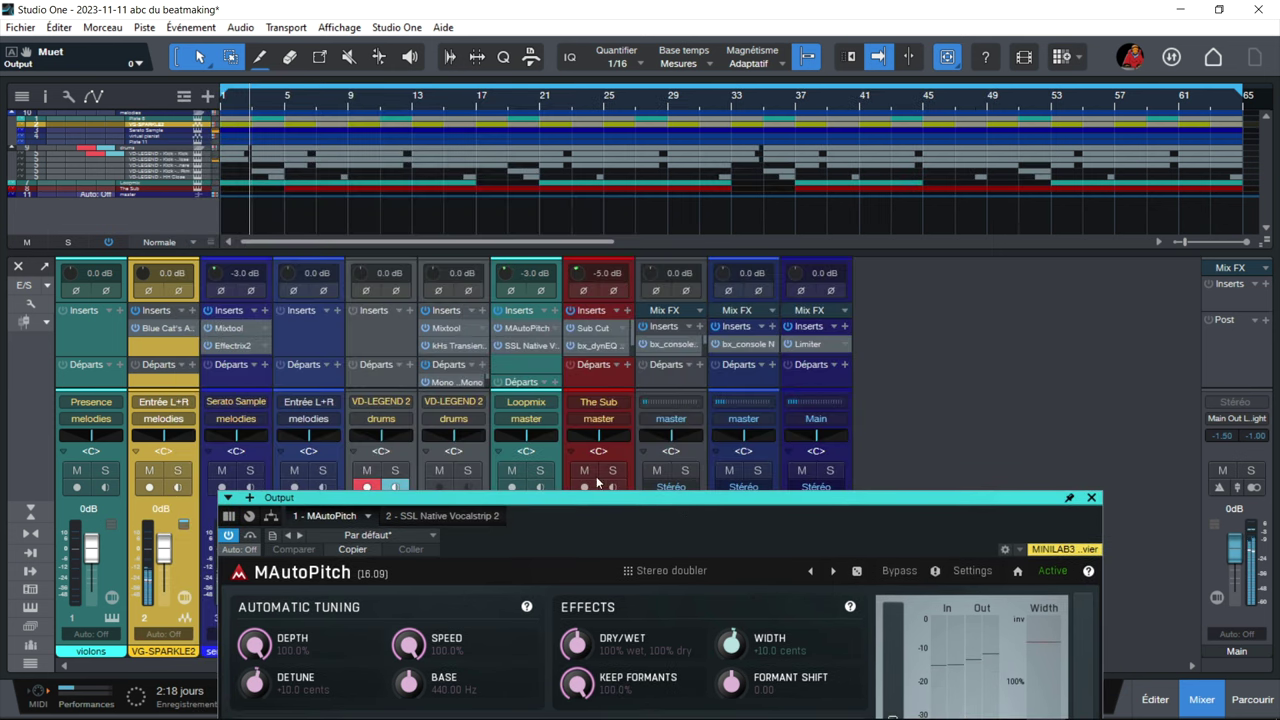
left_click(540, 471)
left_click_drag(620, 503, 636, 43)
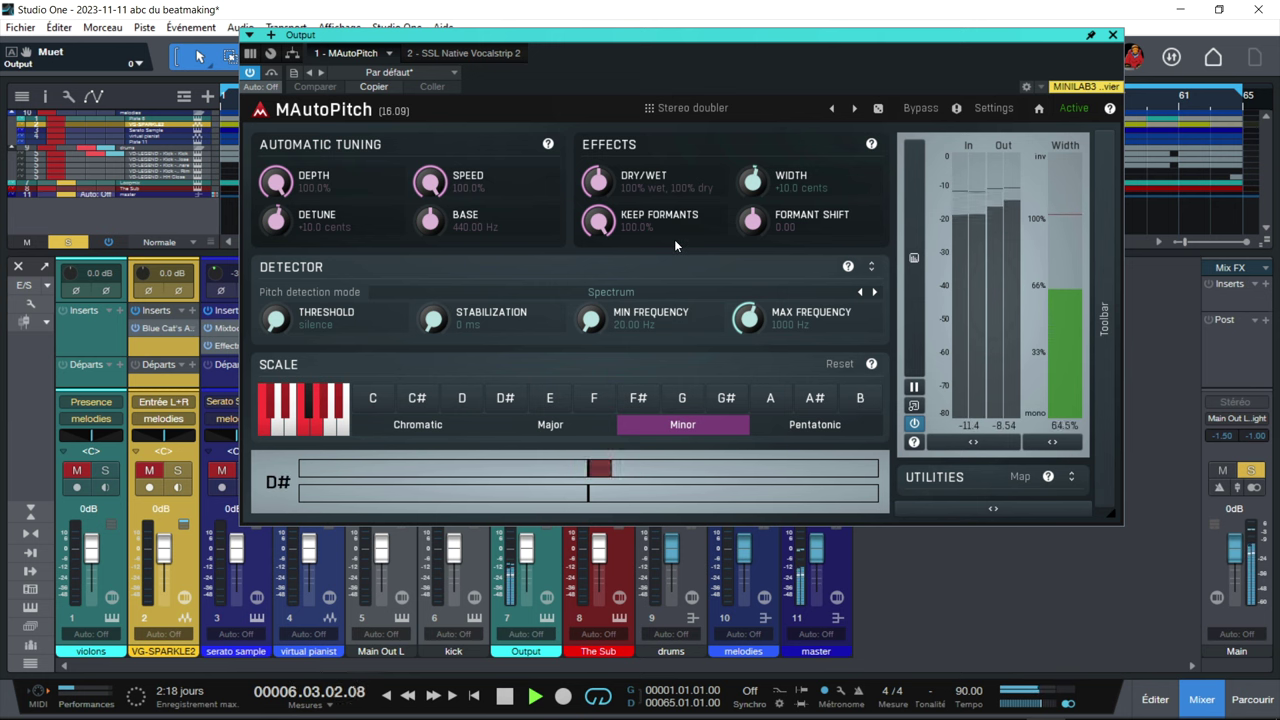
Step: Examine the SSL Native Vocalstrip 2 insert on the Loopmix channel during playback, stop playback, and close the window
left_click(456, 54)
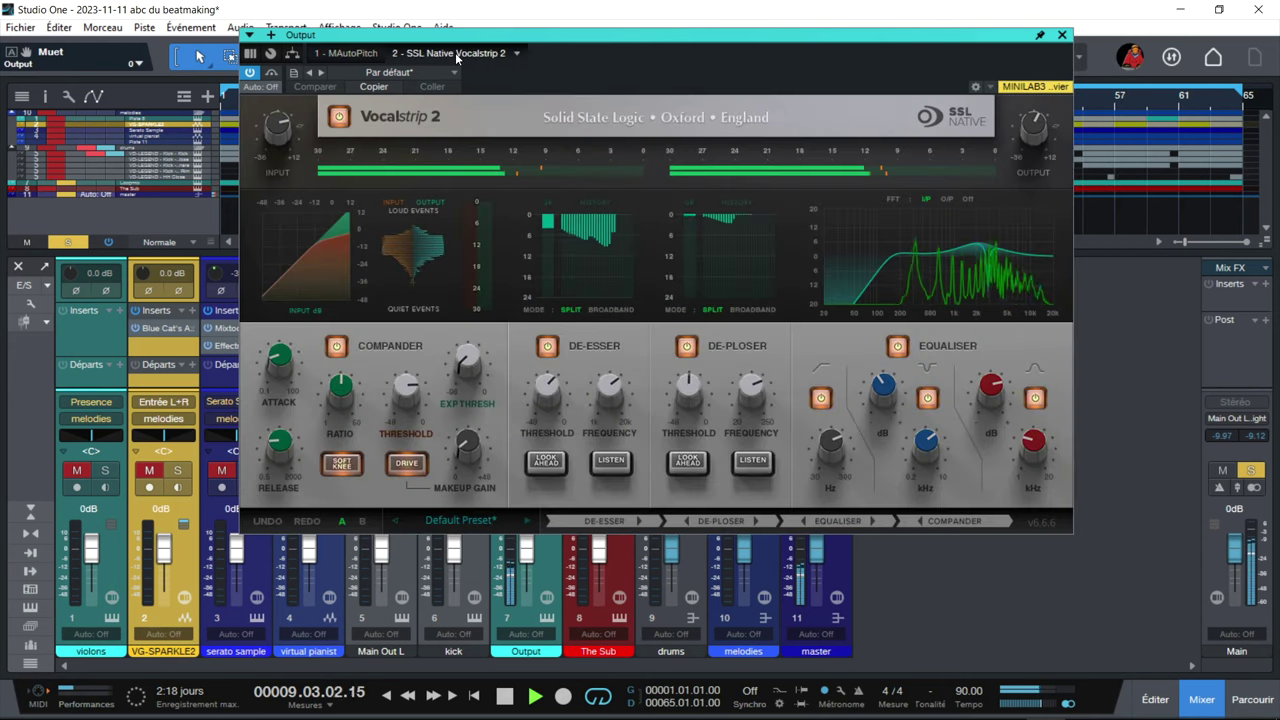
key("space")
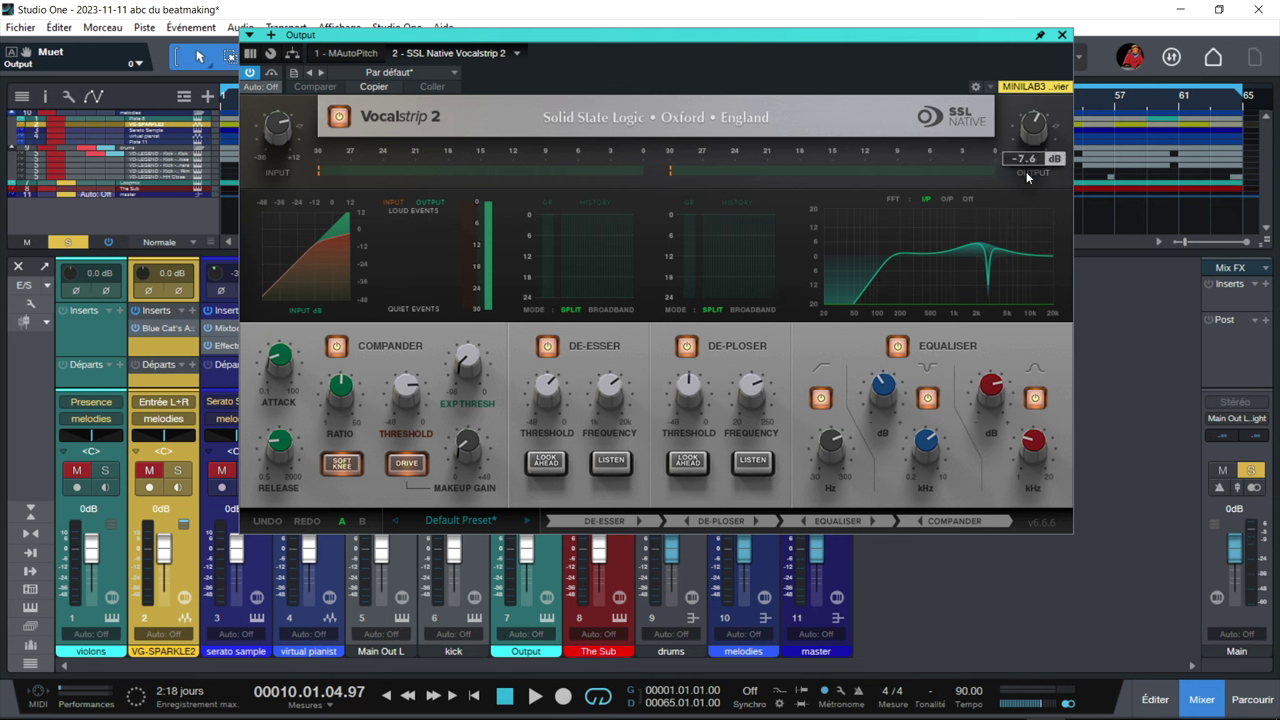
left_click(1062, 36)
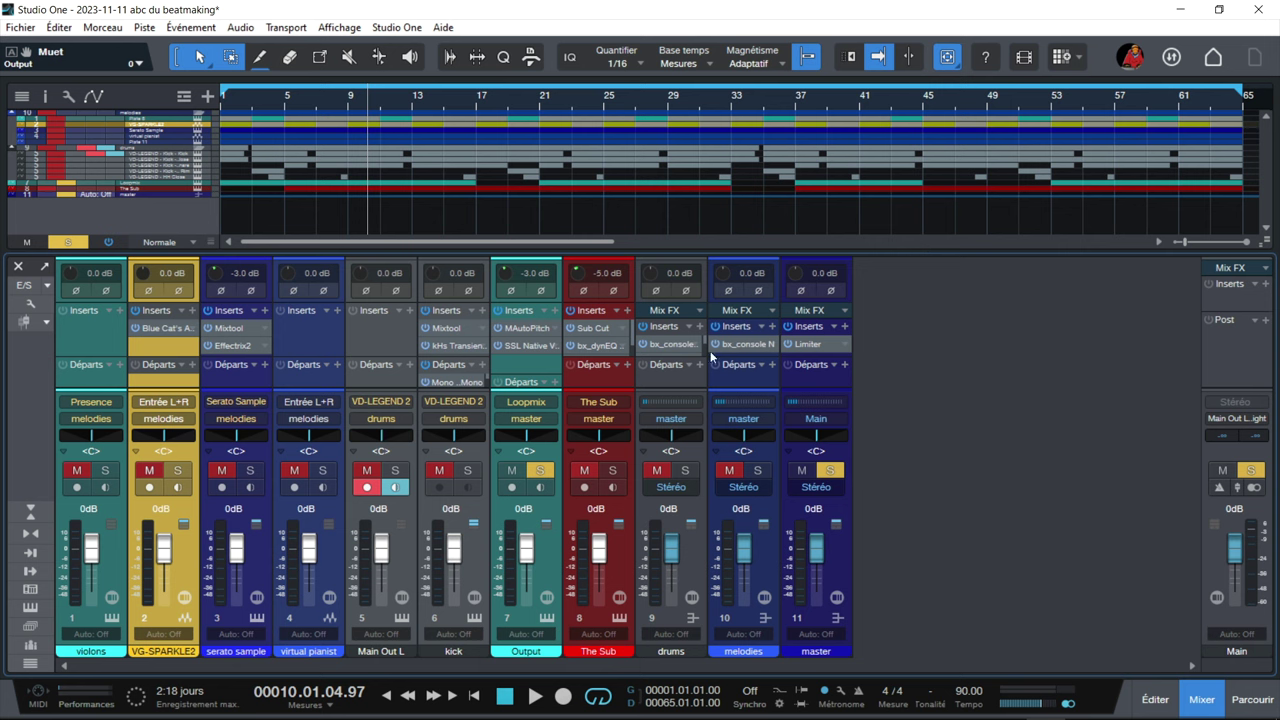
Step: Switch the solo from Loopmix to the melodies bus, and examine its bx_console N insert during playback
left_click(539, 470)
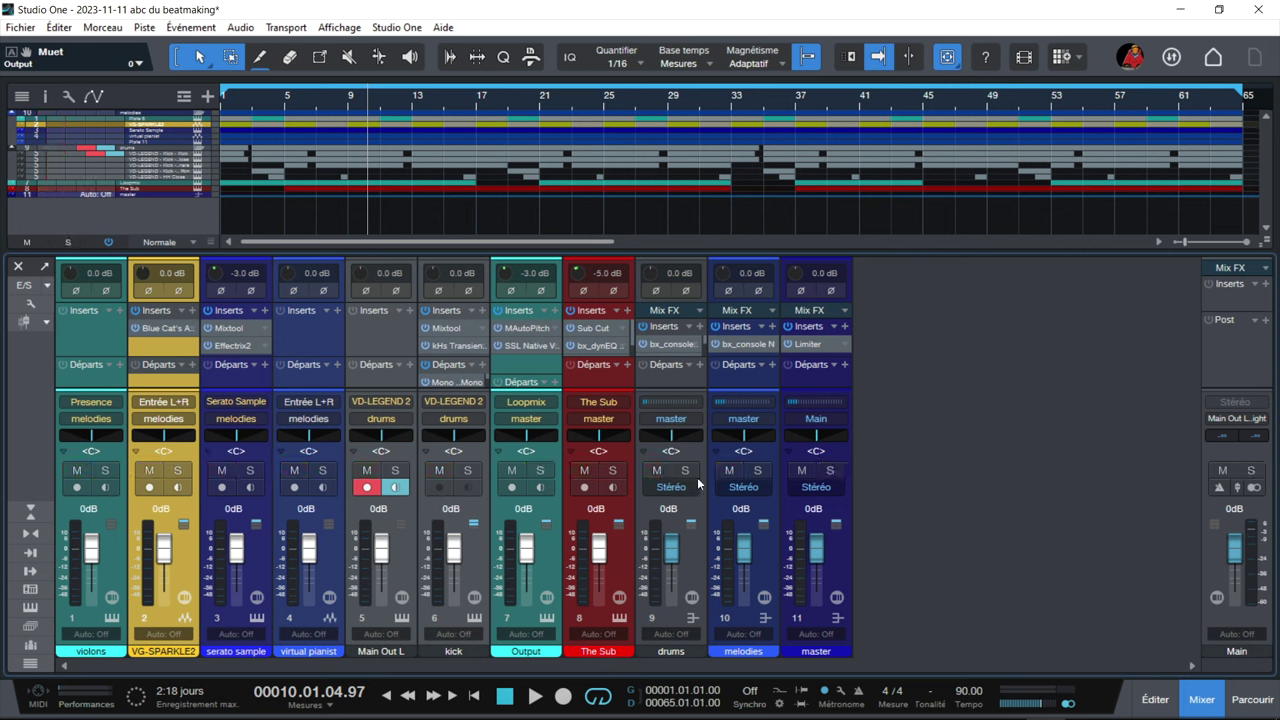
left_click(756, 472)
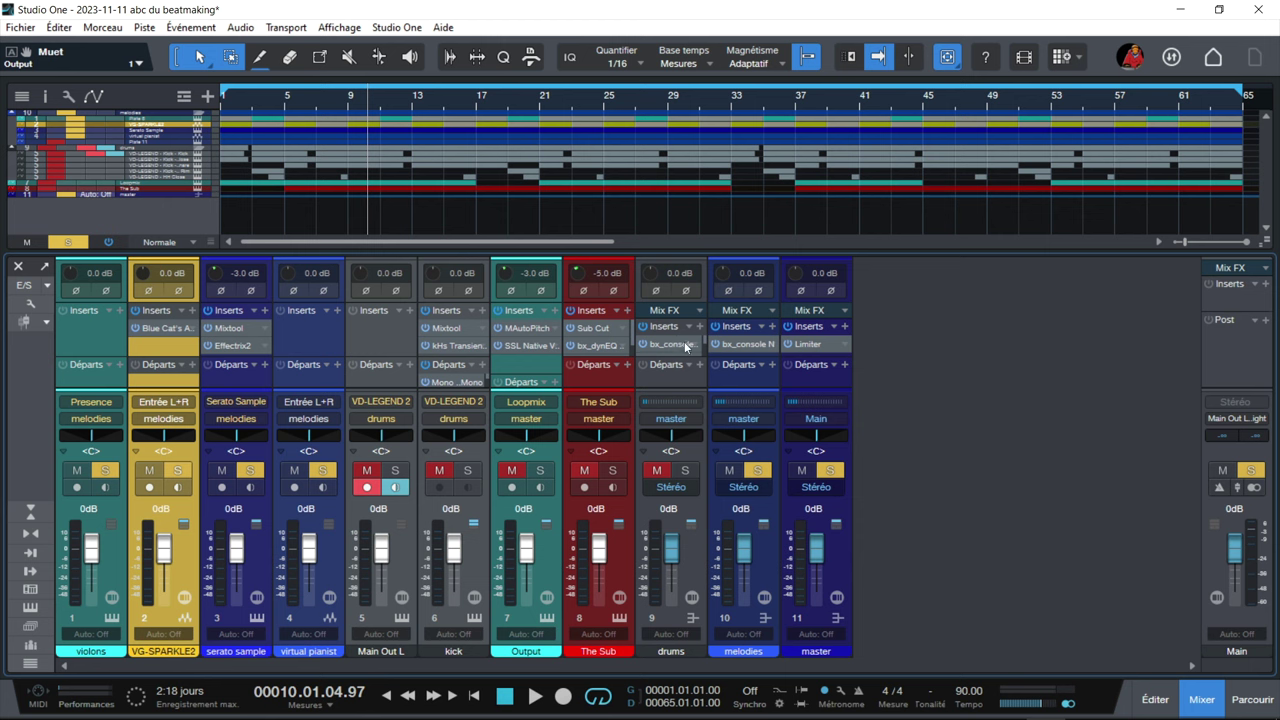
left_click(735, 343)
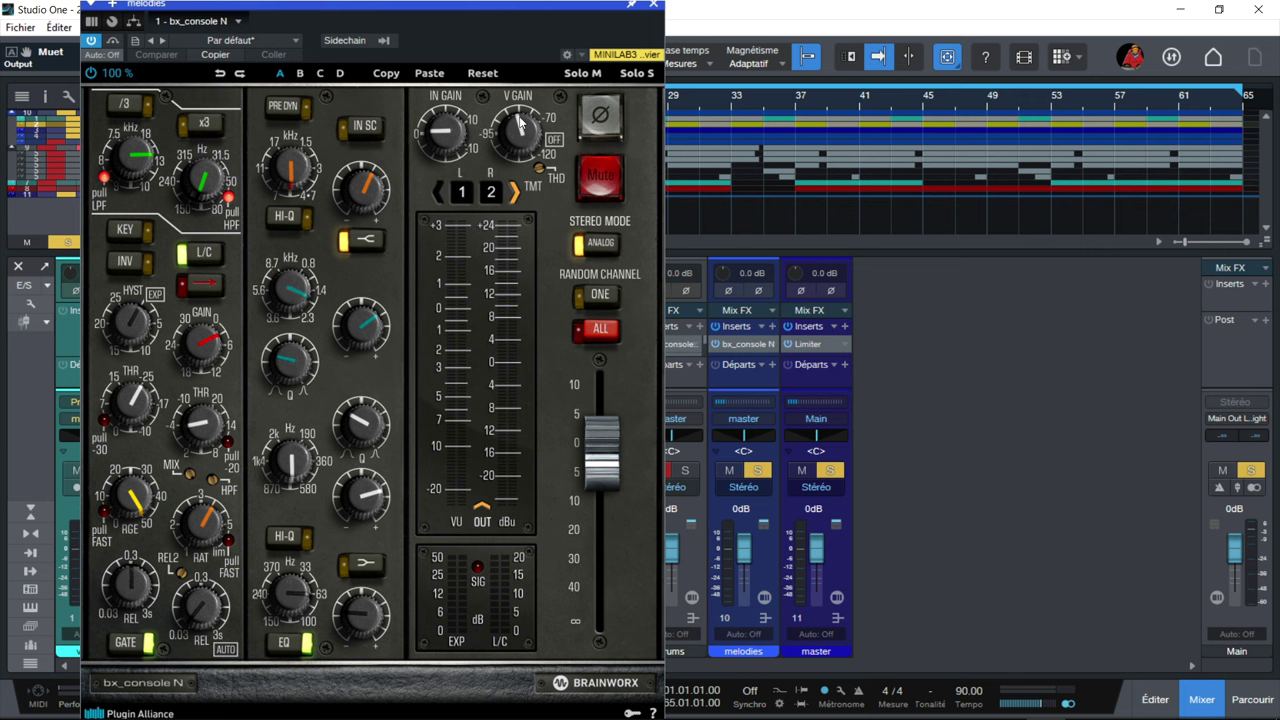
key("space")
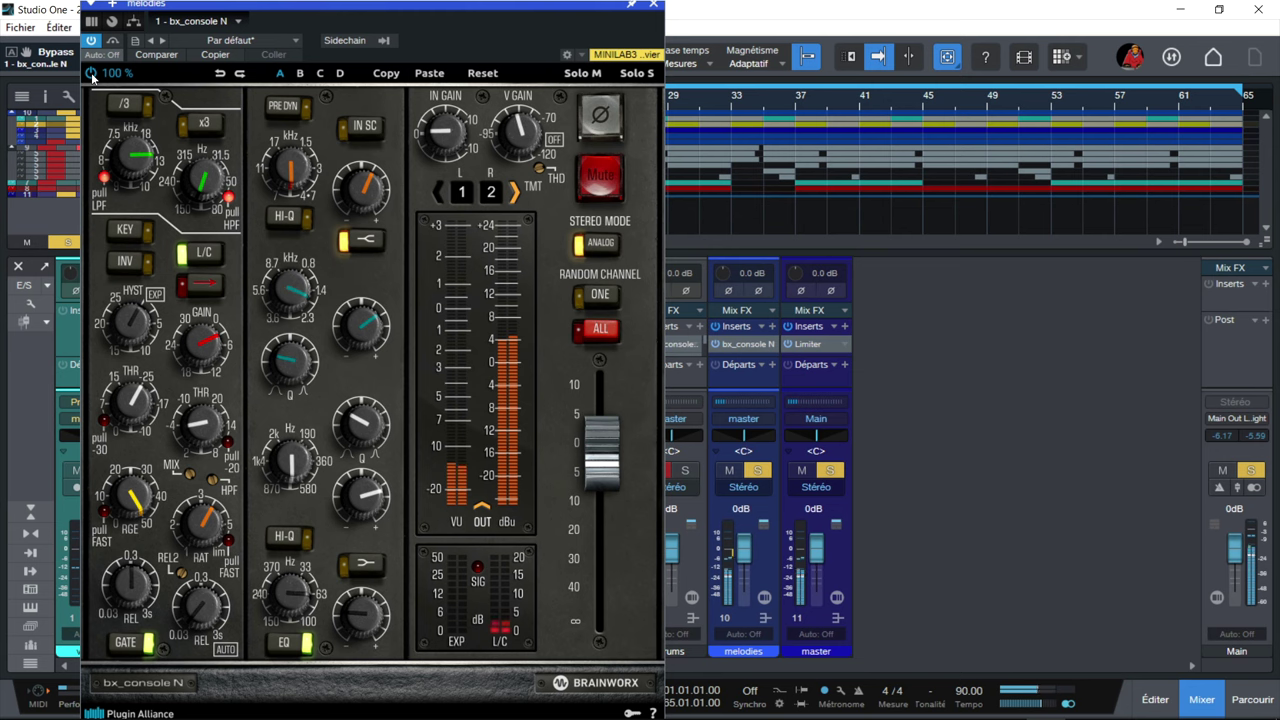
left_click(655, 7)
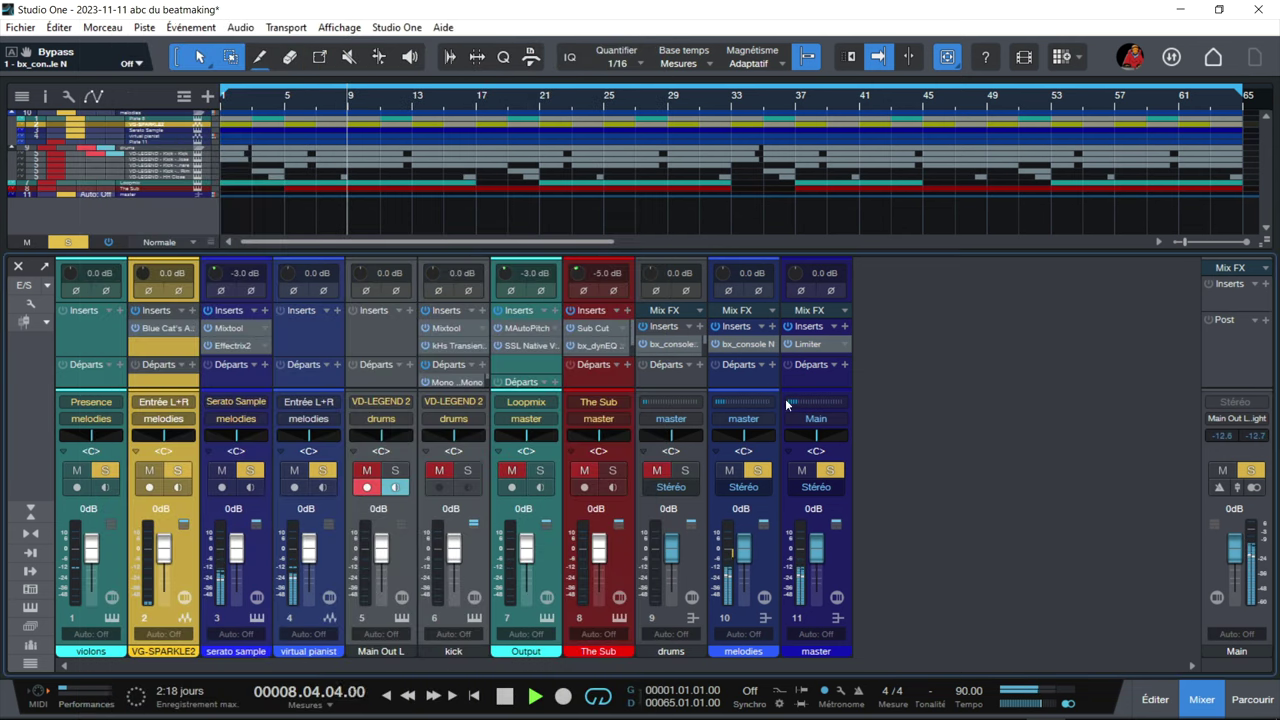
Step: Solo the drums bus alongside melodies, enlarge the mixer, and examine the kick channel's VD-LEGEND 2 instrument until stopping playback
left_click(690, 470)
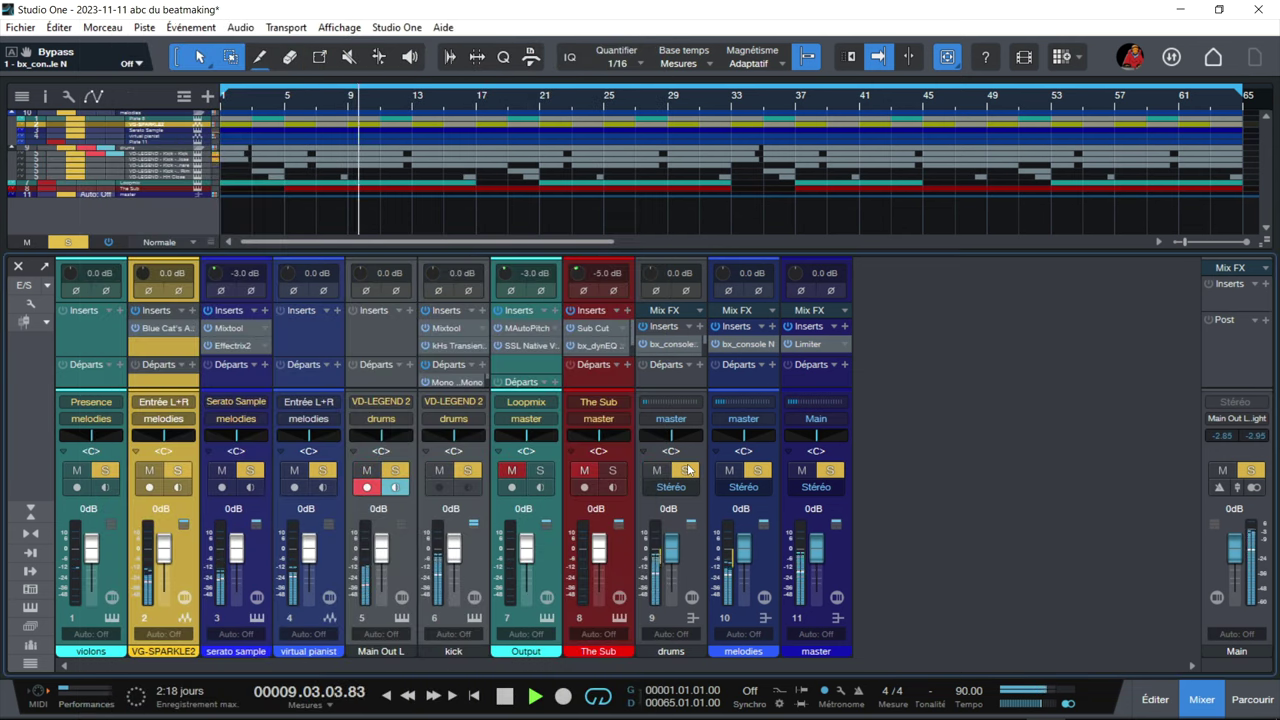
left_click_drag(706, 254, 720, 185)
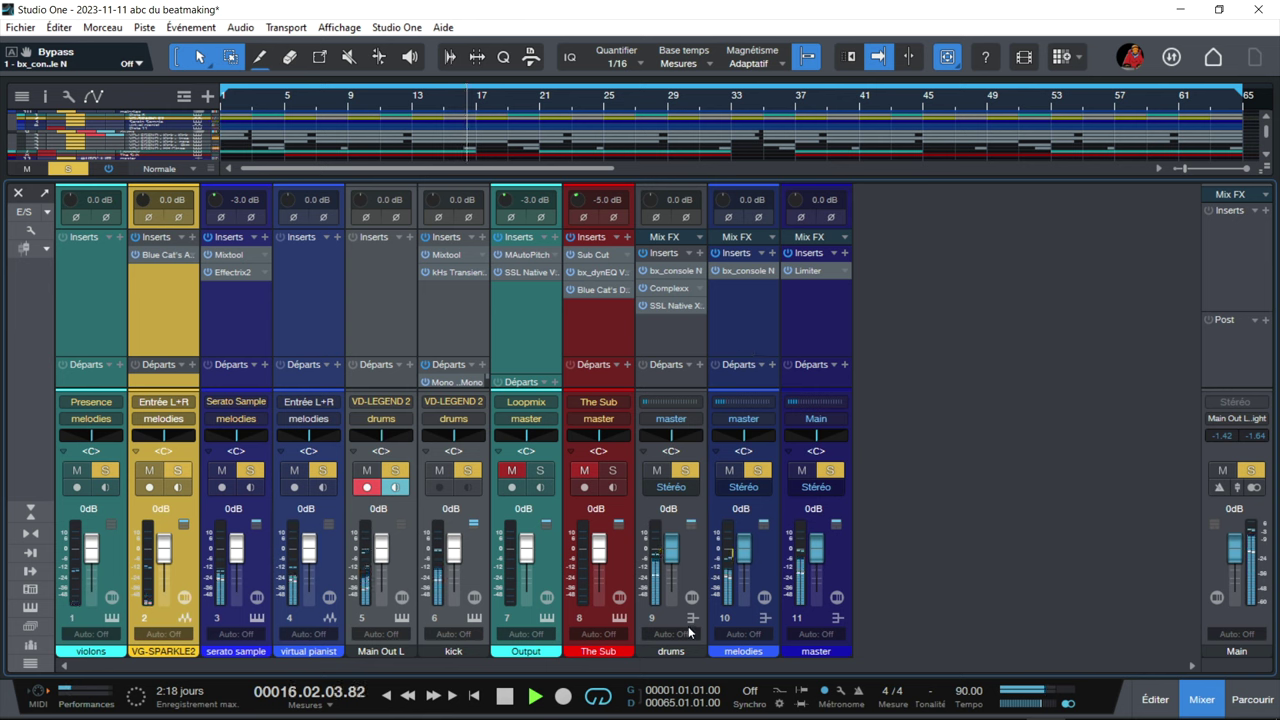
left_click(476, 618)
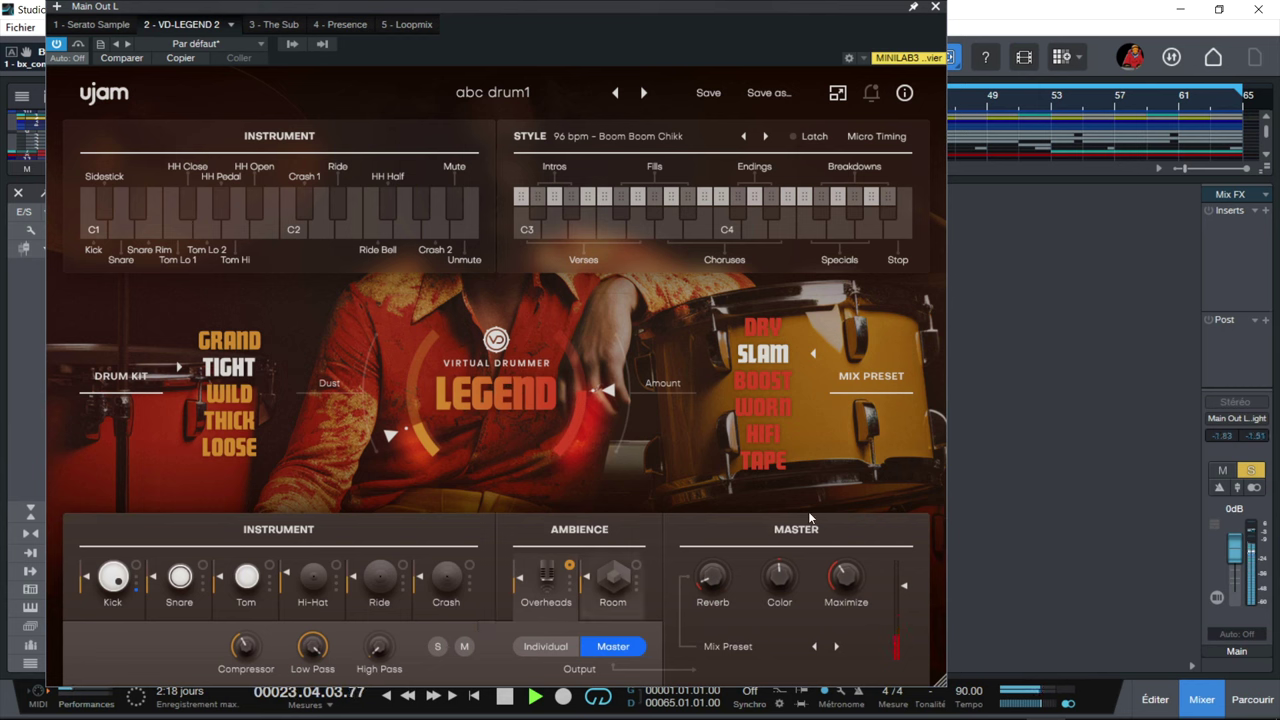
left_click(933, 7)
key("space")
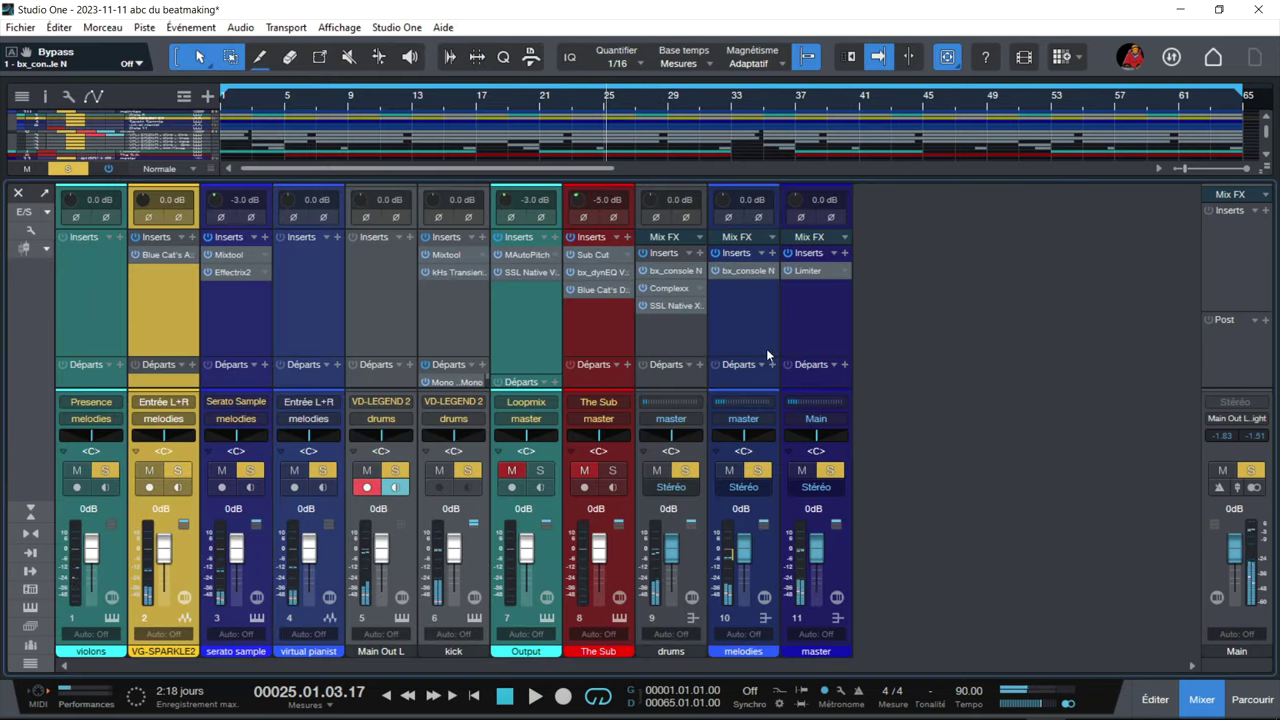
Step: Limit the solo to the drums bus and The Sub channel, and enlarge the sends area to reveal the kick's send level
left_click(656, 470)
left_click(692, 470)
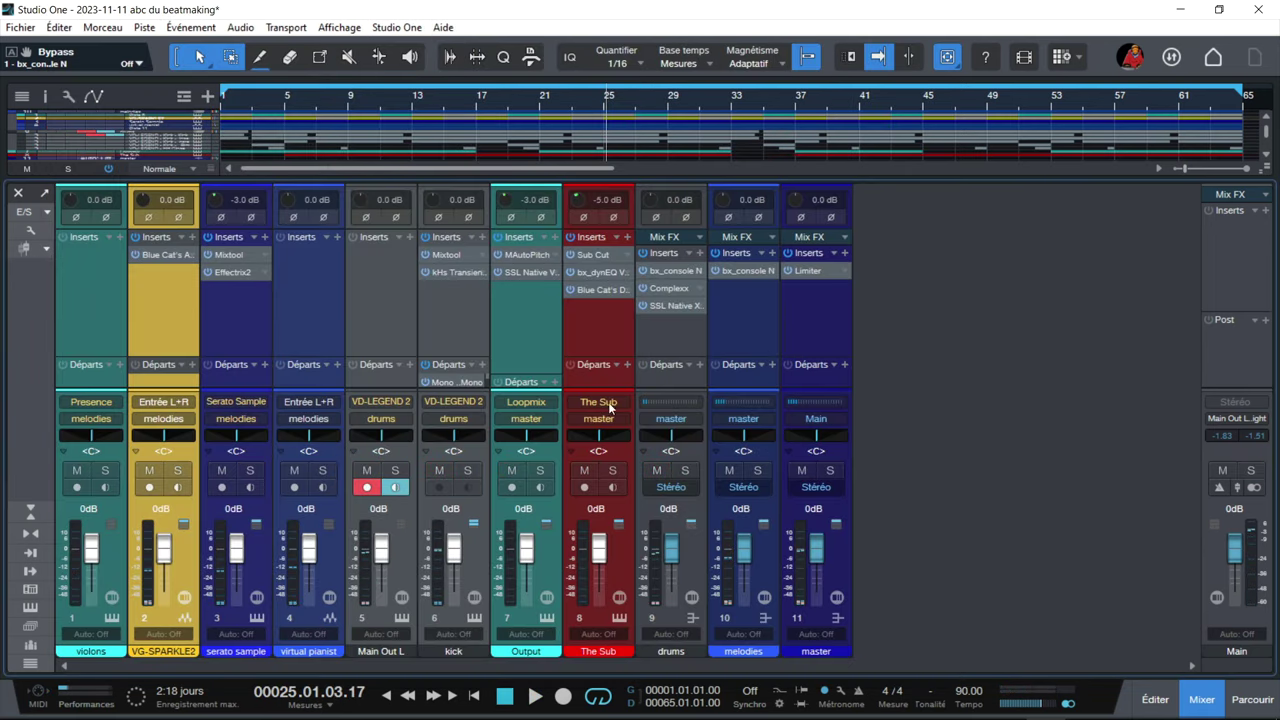
left_click(613, 476)
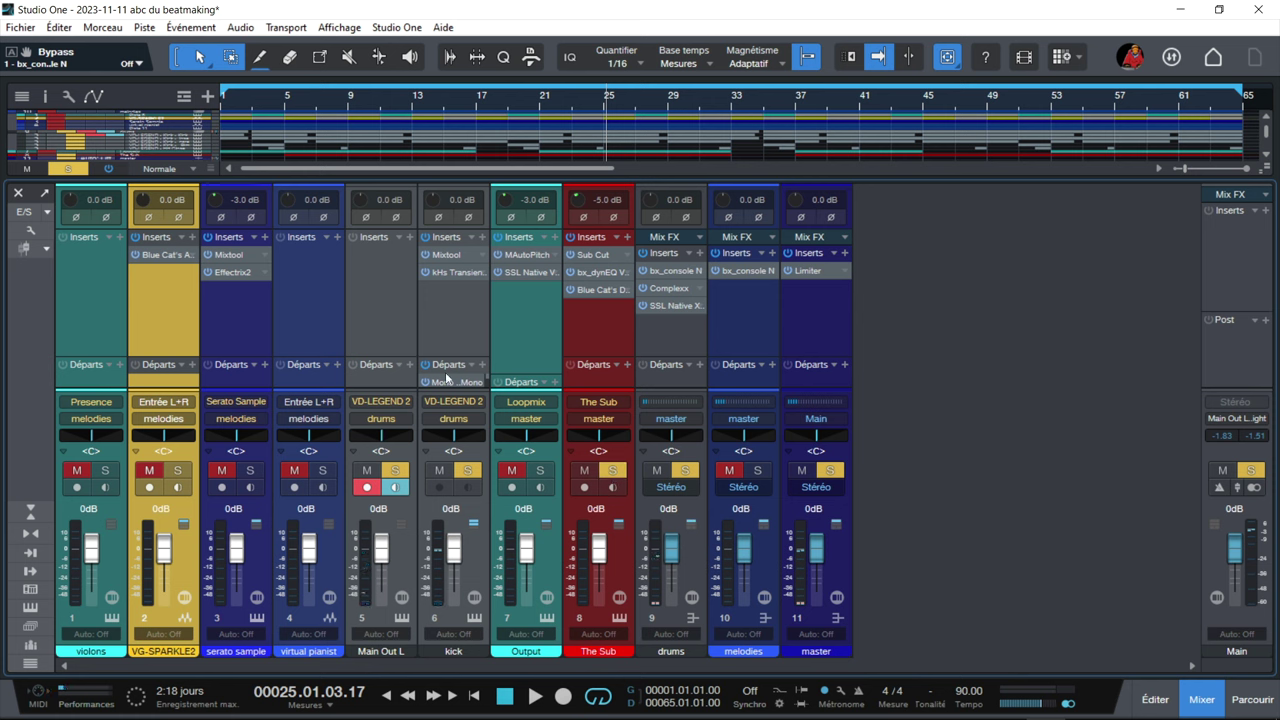
left_click_drag(452, 357, 452, 344)
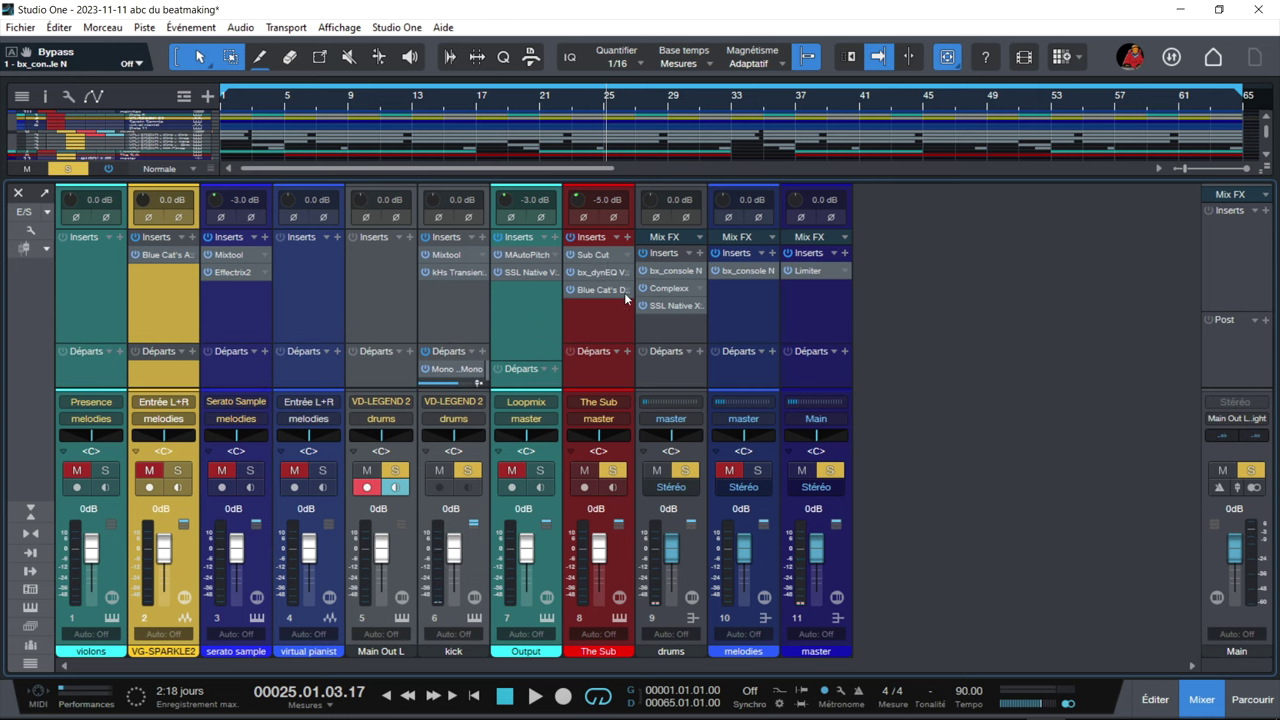
Step: Examine The Sub channel's Sub Cut and bx_dynEQ V2 Mono inserts, playing from the song start with the dynamic EQ open before stopping
left_click(597, 255)
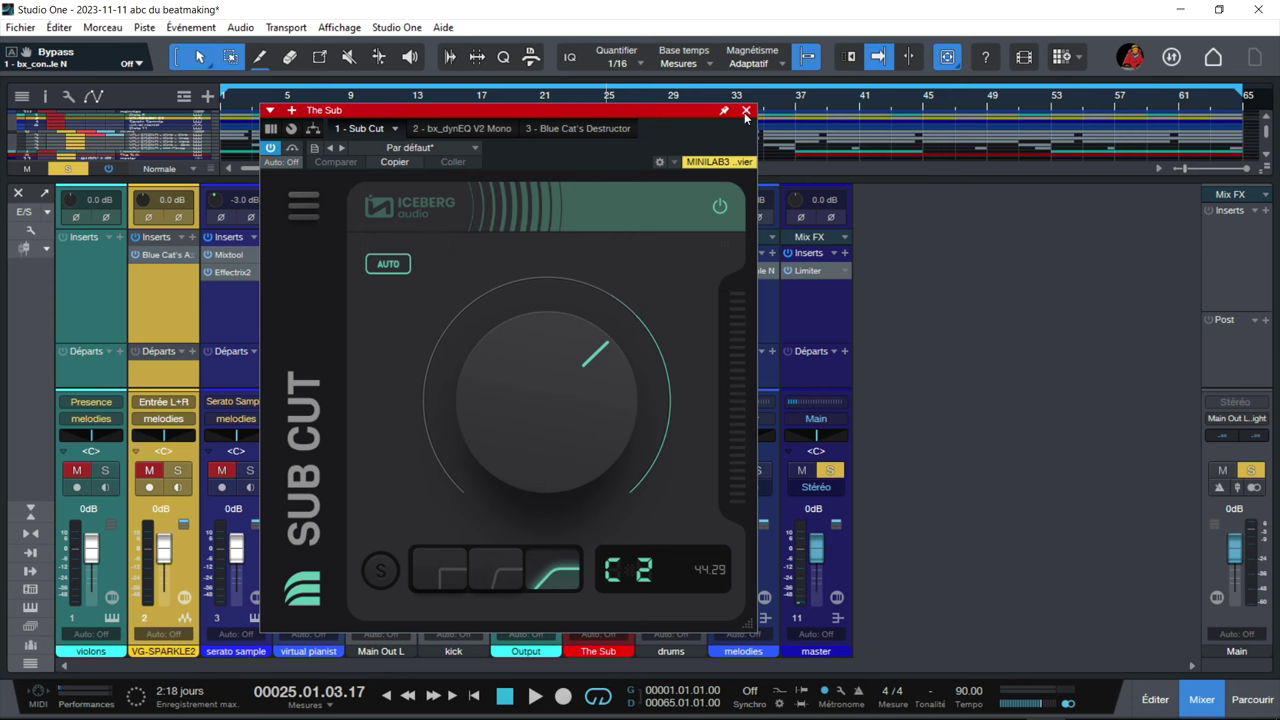
left_click(467, 133)
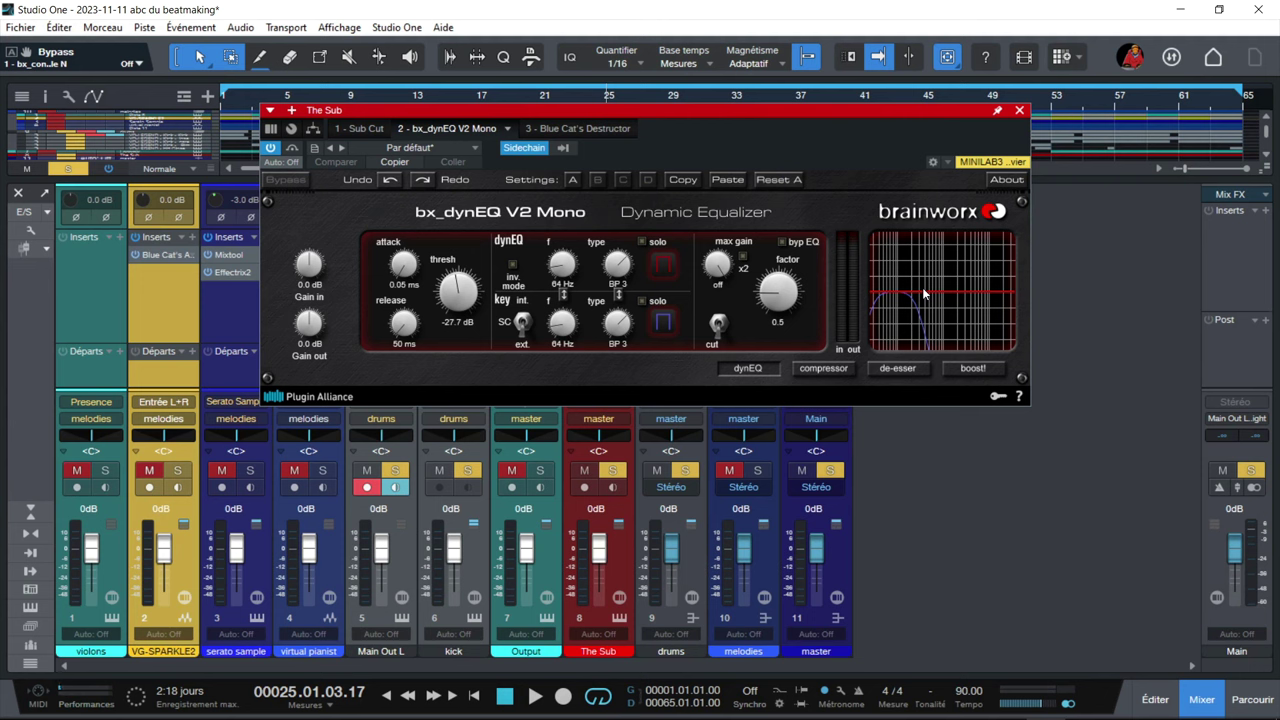
key("Home")
key("space")
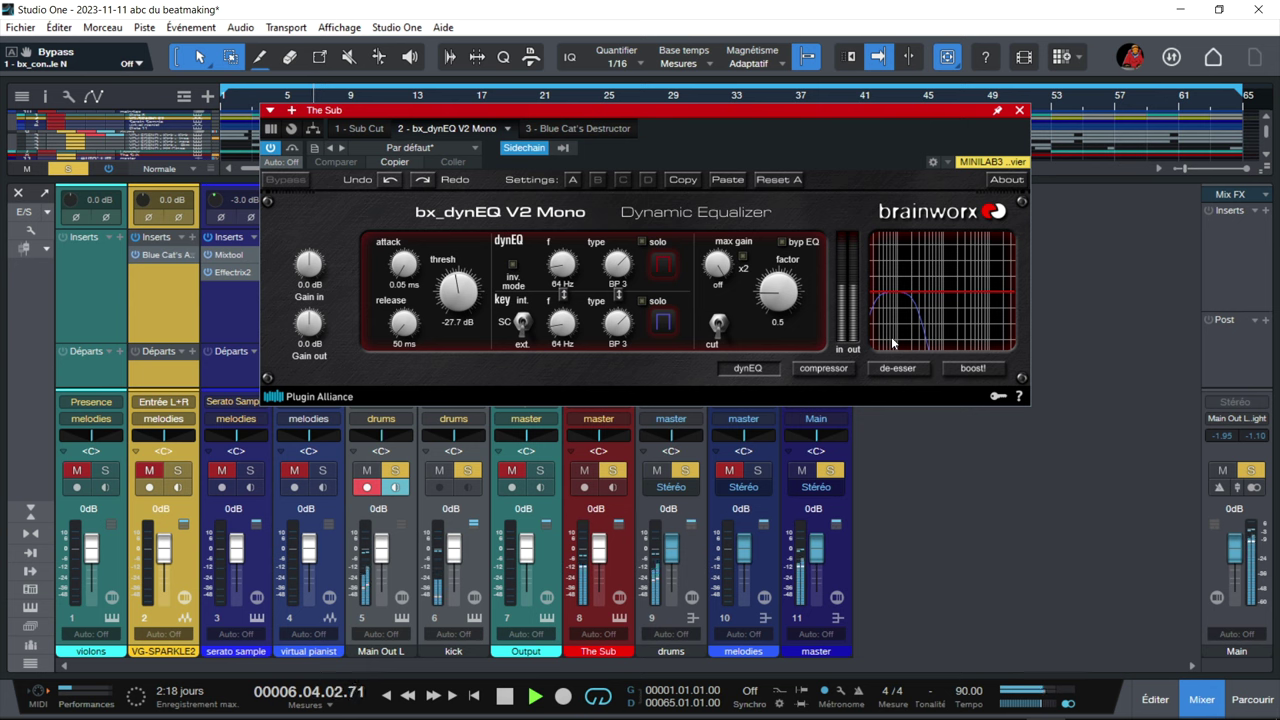
key("space")
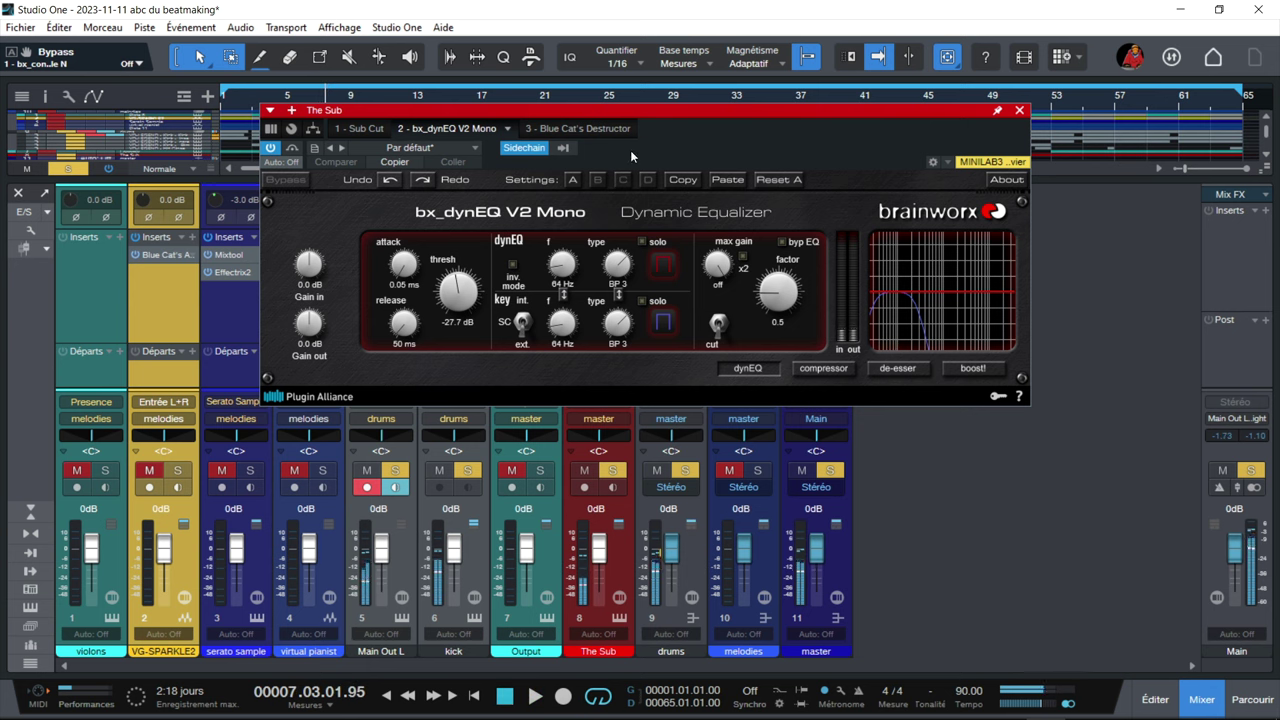
Step: Examine The Sub's Blue Cat's Destructor insert, comparing its bypassed and active sound during playback, and close the window
left_click(565, 128)
left_click_drag(644, 117, 750, 71)
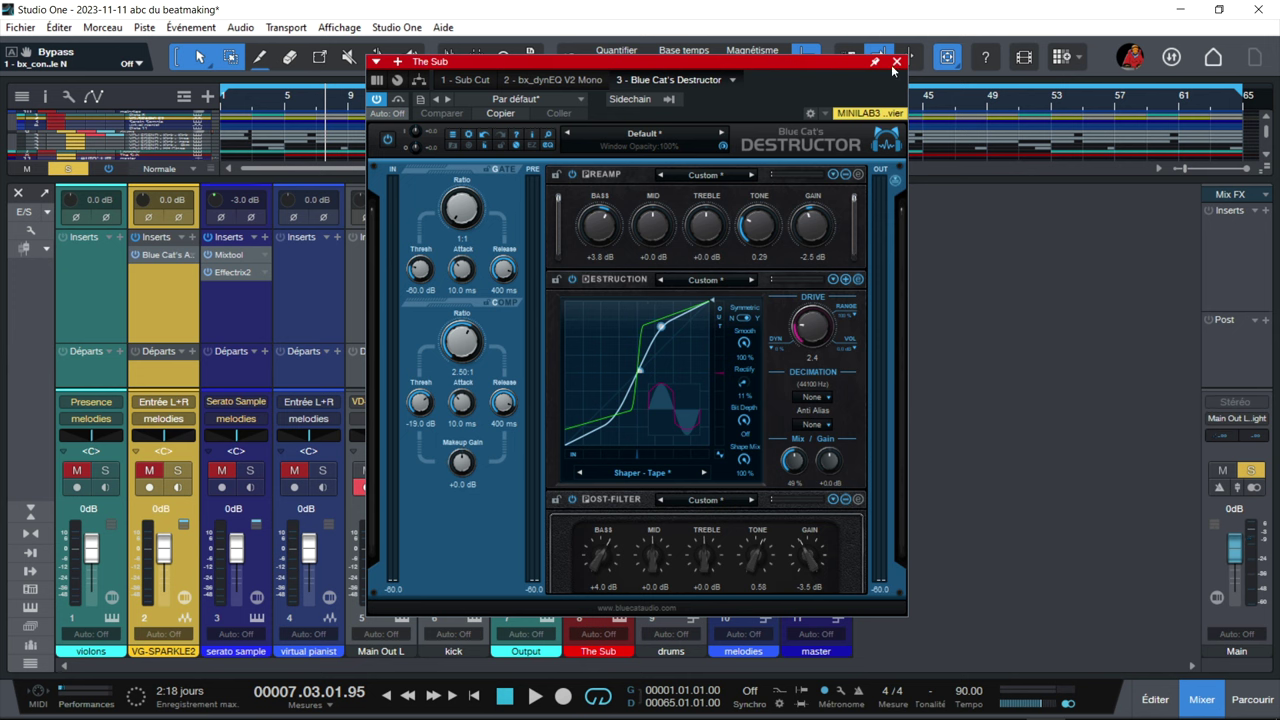
key("space")
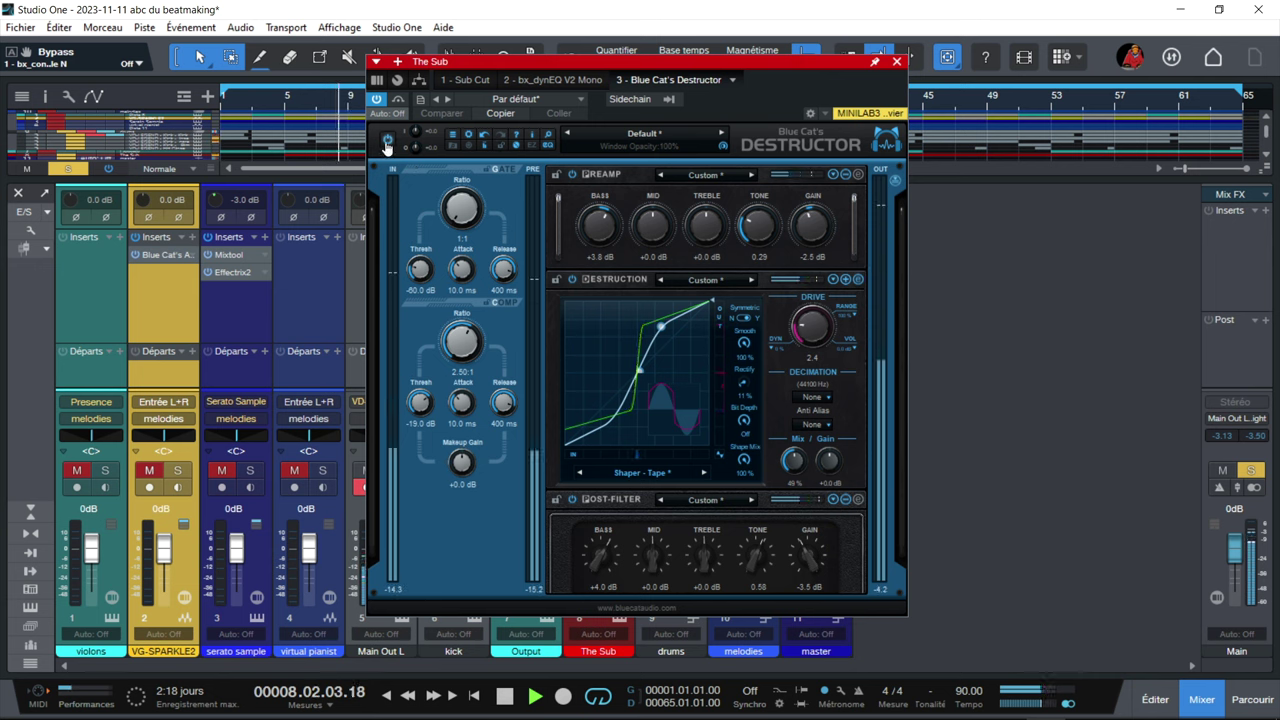
left_click(387, 146)
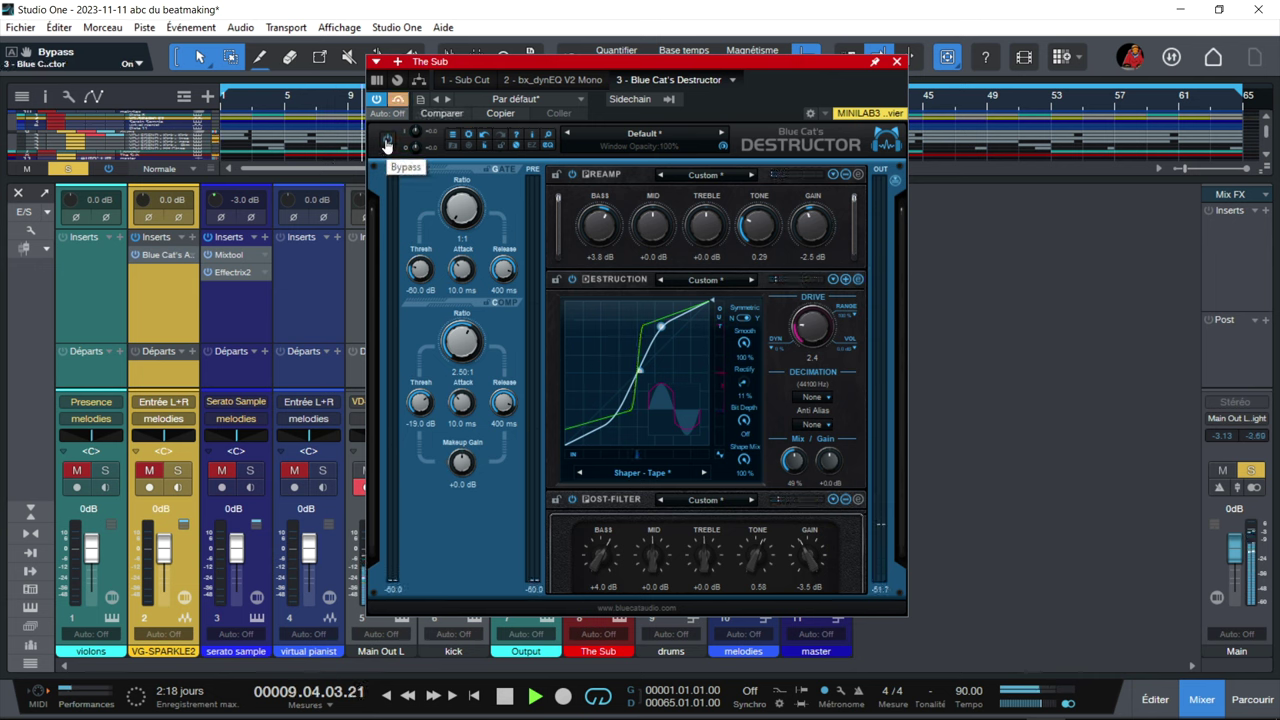
left_click(387, 146)
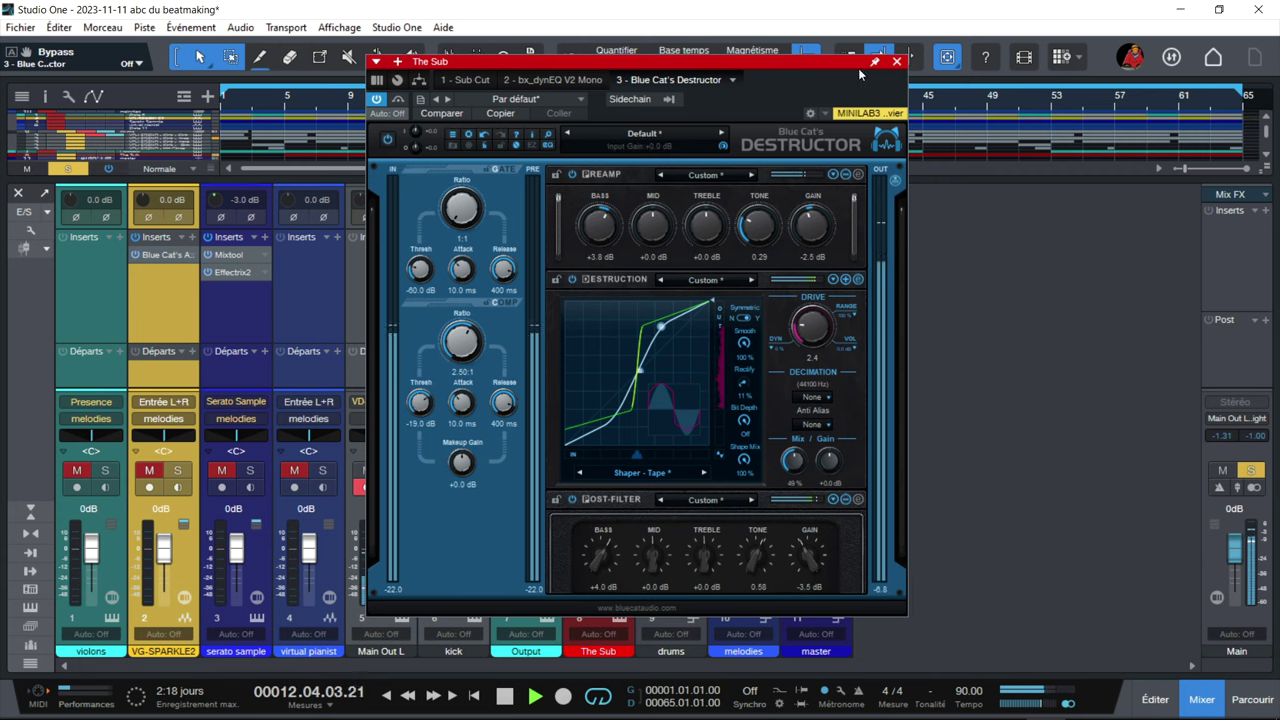
left_click(897, 62)
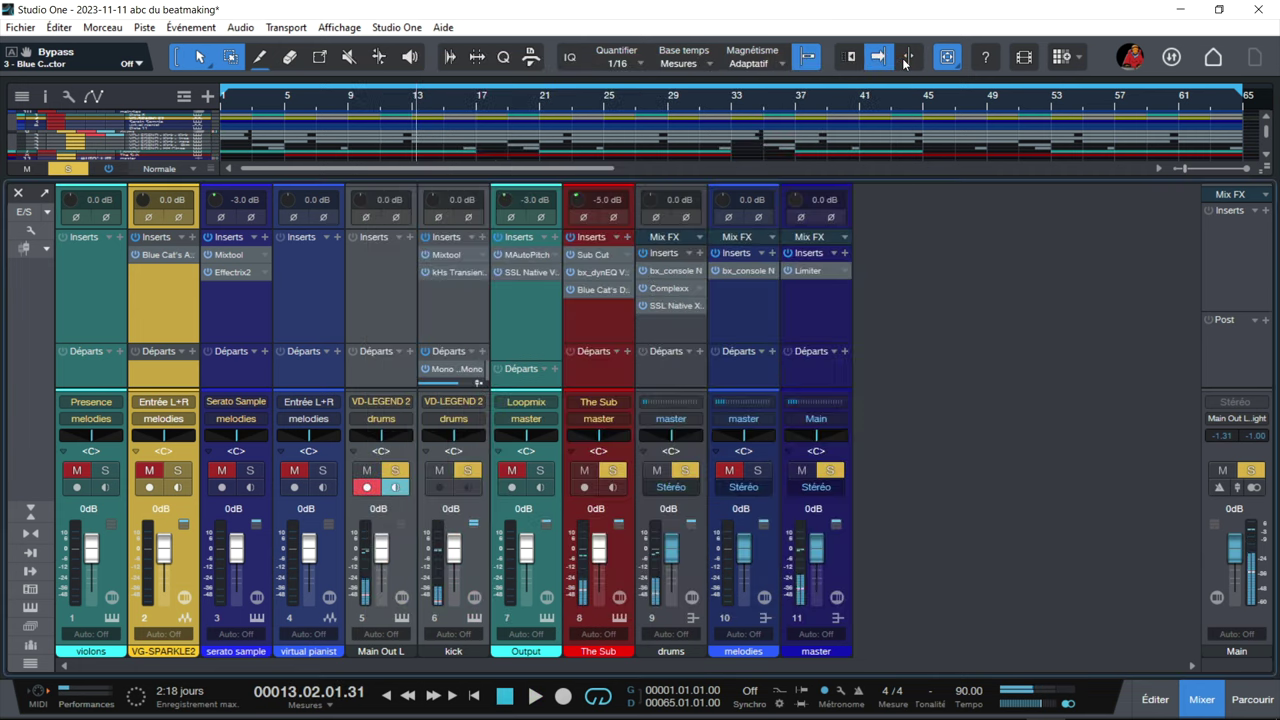
Step: Open Blue Cat's Axiom on VG-SPARKLE2, inspect amp A in the Destructor editor with its destruction section expanded, and close that editor
double_click(157, 257)
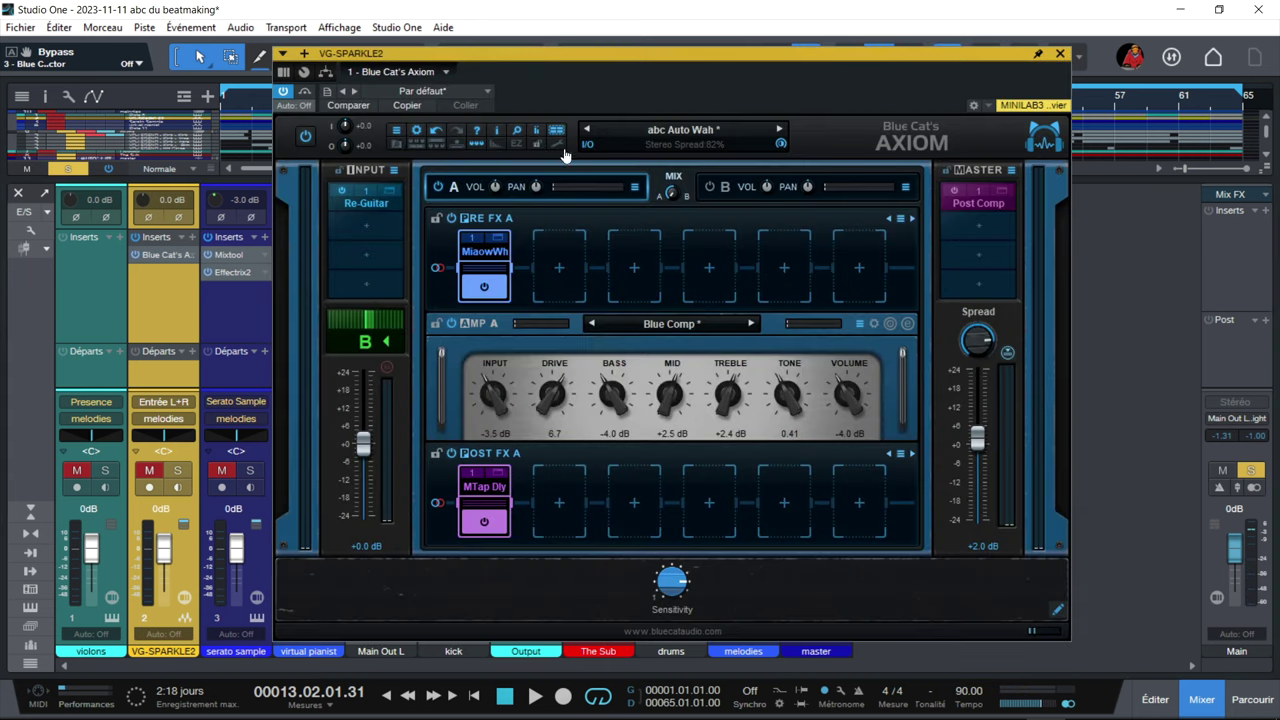
left_click(908, 324)
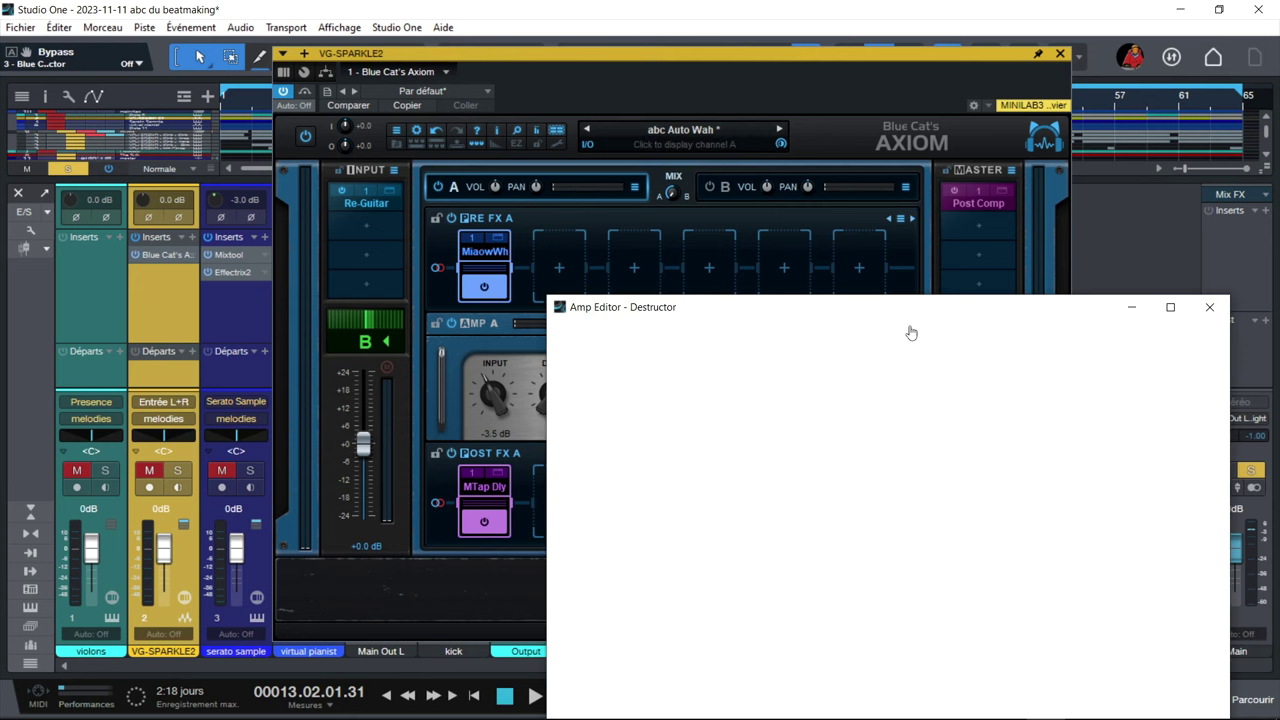
left_click_drag(928, 300, 754, 23)
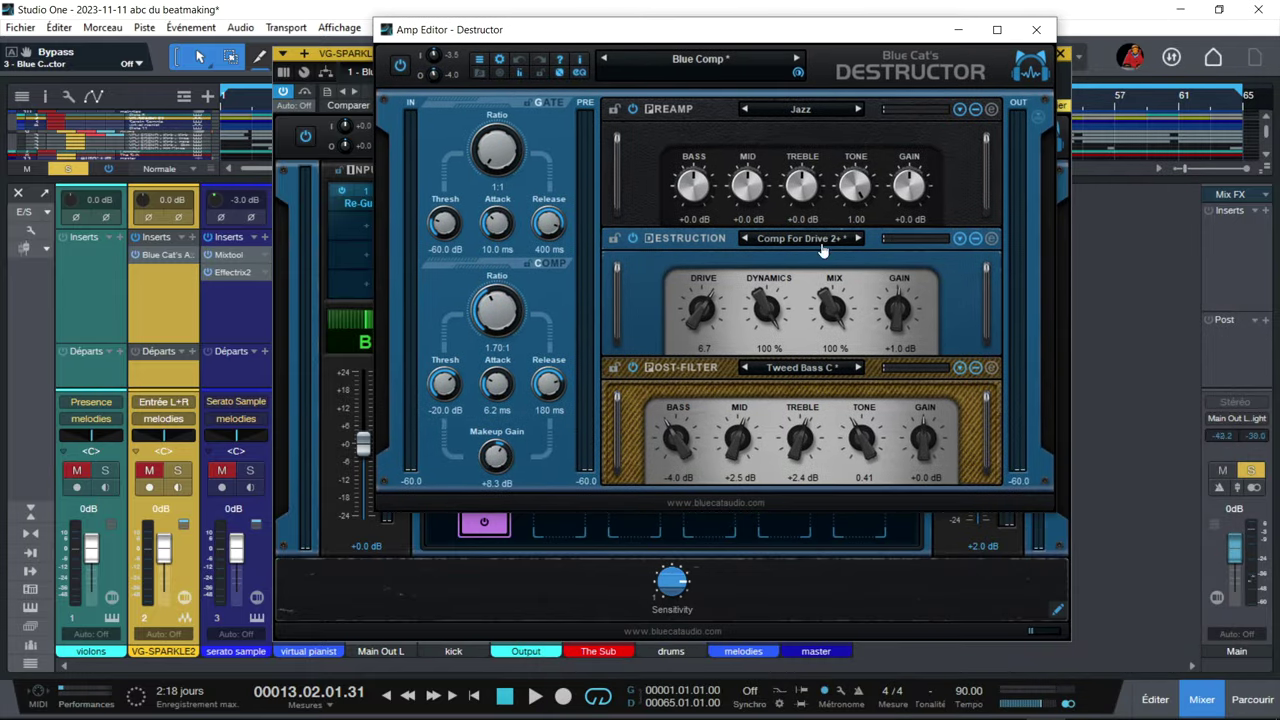
left_click(992, 242)
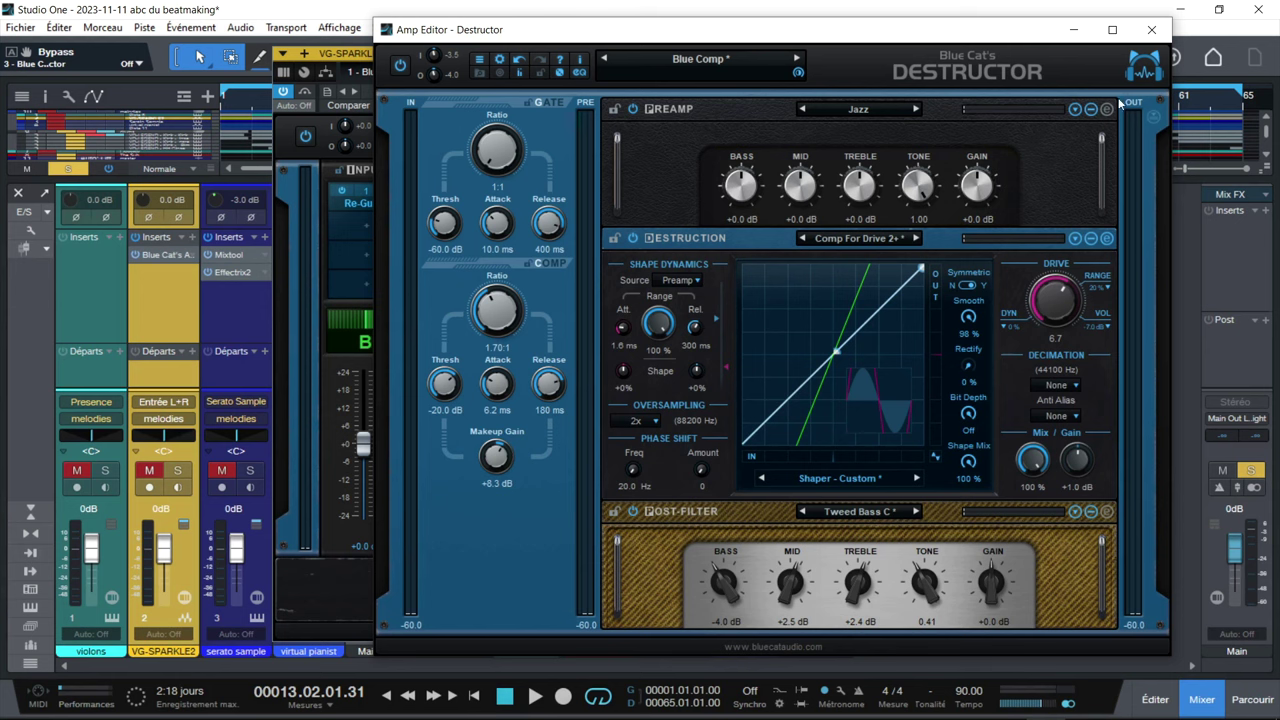
left_click(1151, 29)
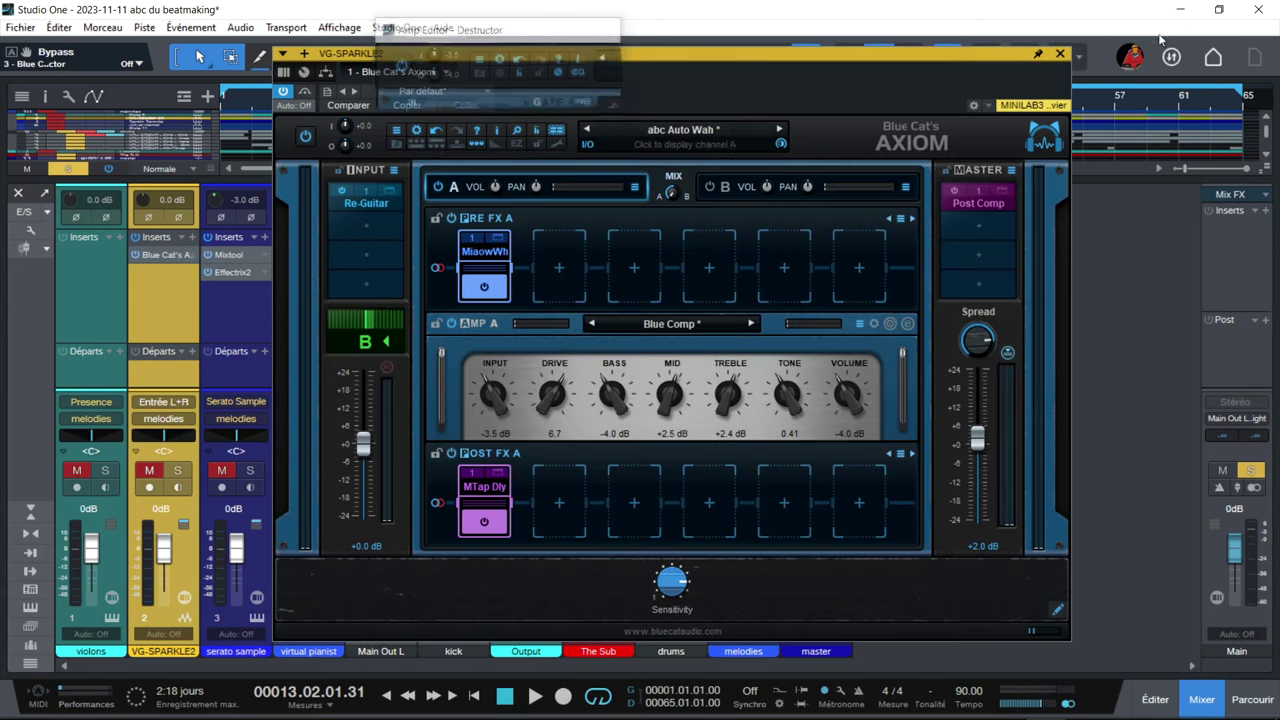
Step: Inspect the input slot options and the Re-Guitar pickup simulation in Axiom's input chain, and close the plug-in windows
right_click(368, 228)
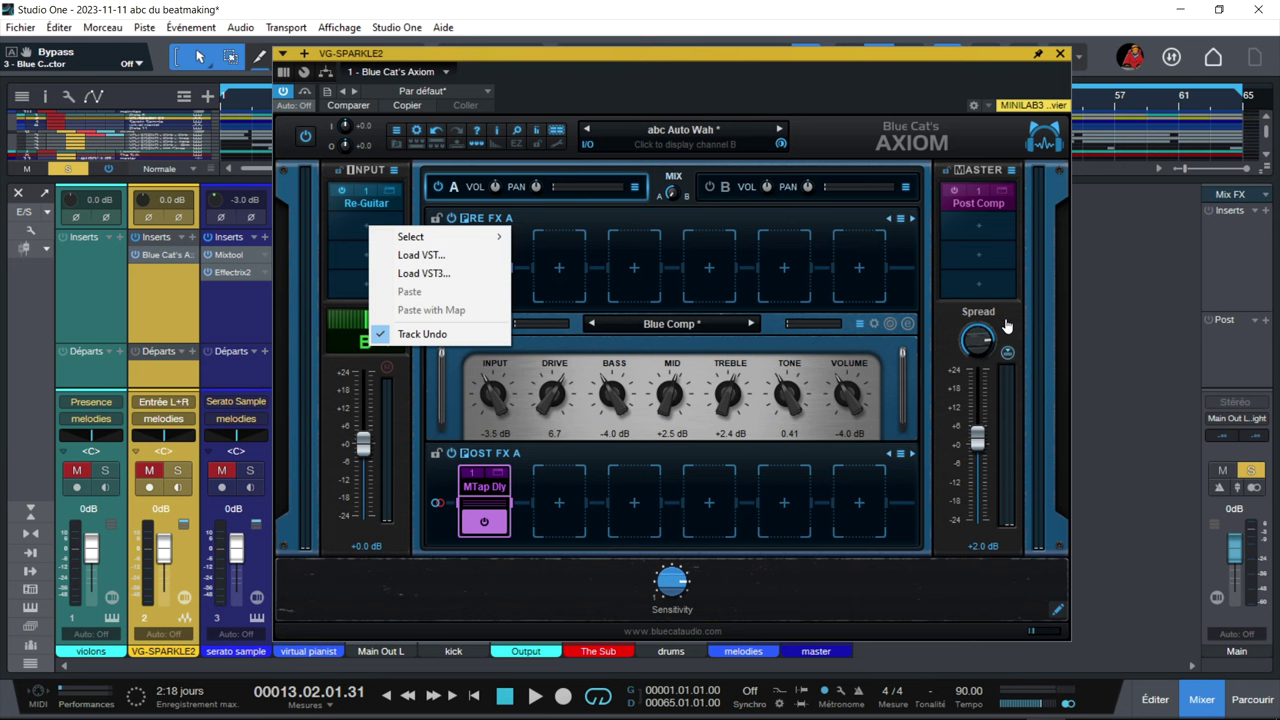
double_click(397, 197)
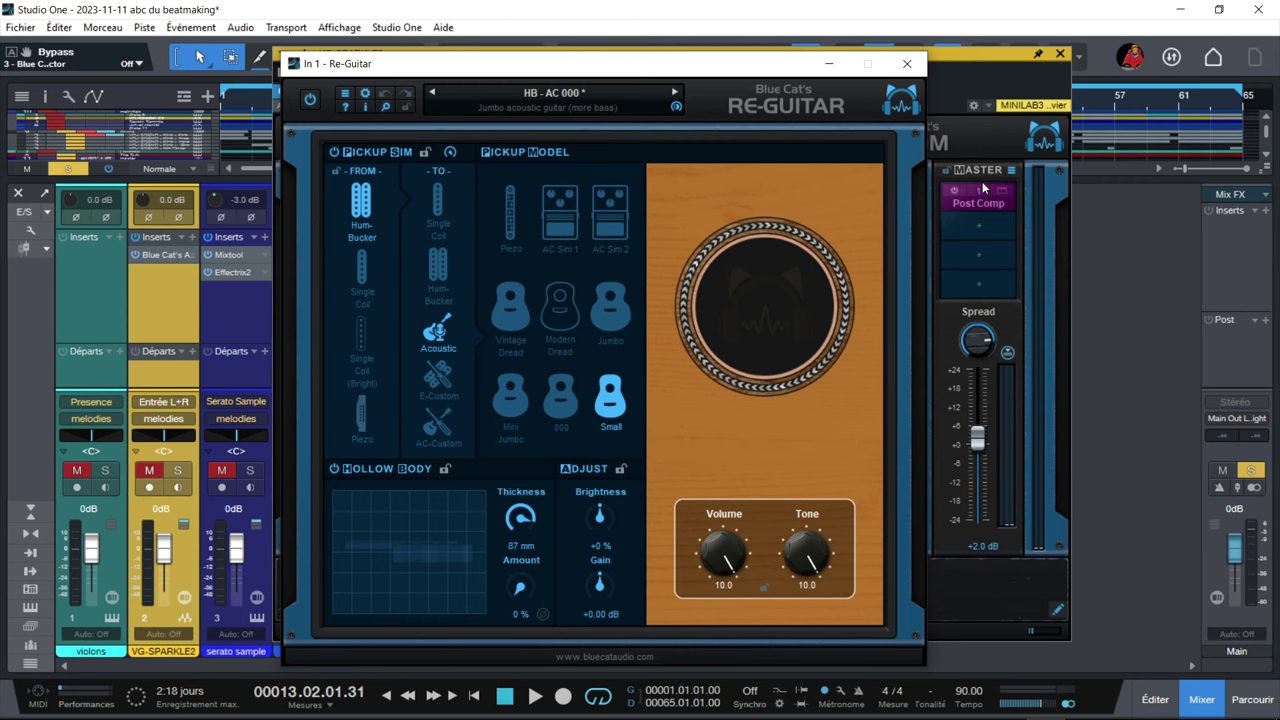
left_click(908, 65)
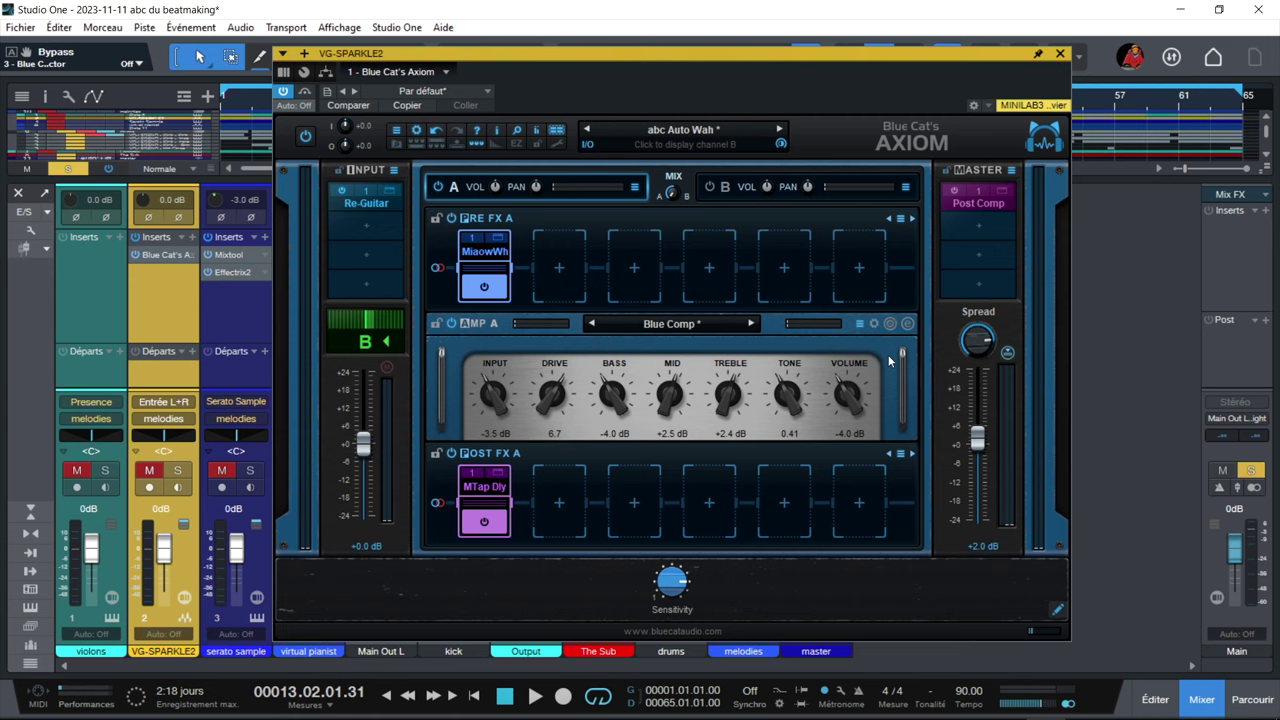
left_click(389, 190)
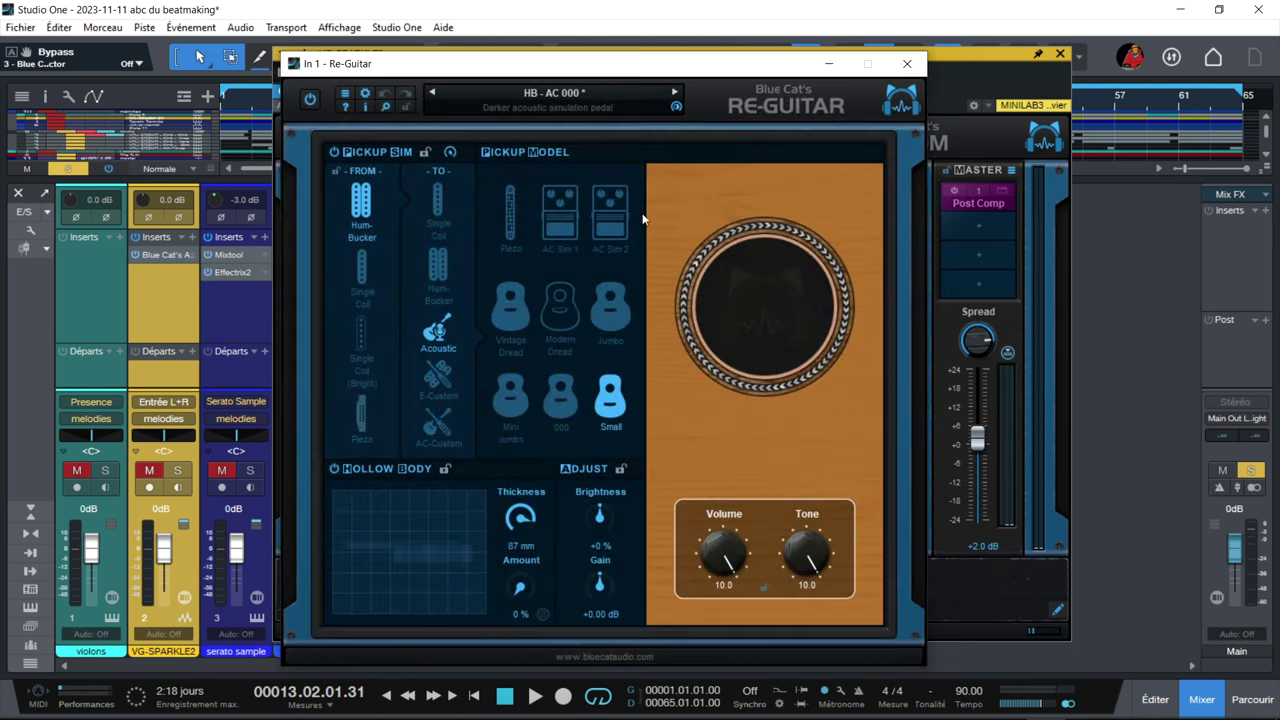
left_click(907, 63)
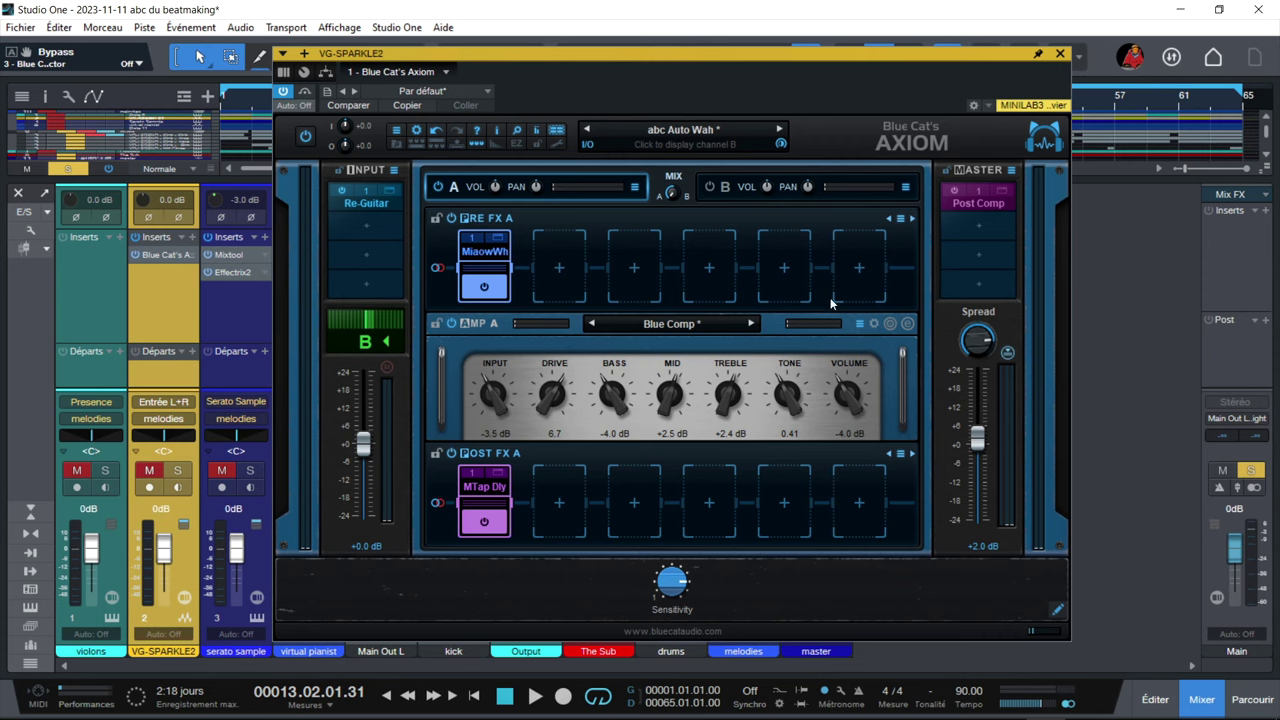
left_click(1061, 54)
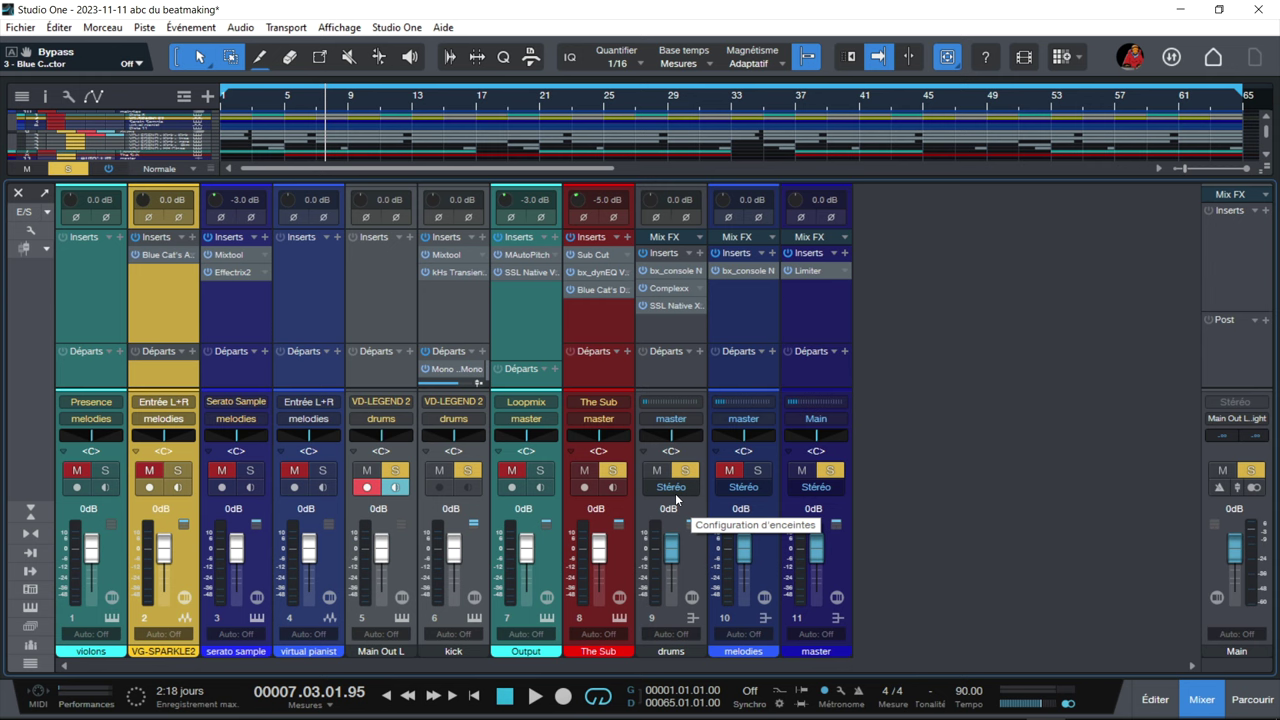
Step: Resume playback, open the VD-LEGEND 2 drum instrument, resize its window to fit the screen, and stop playback
key("space")
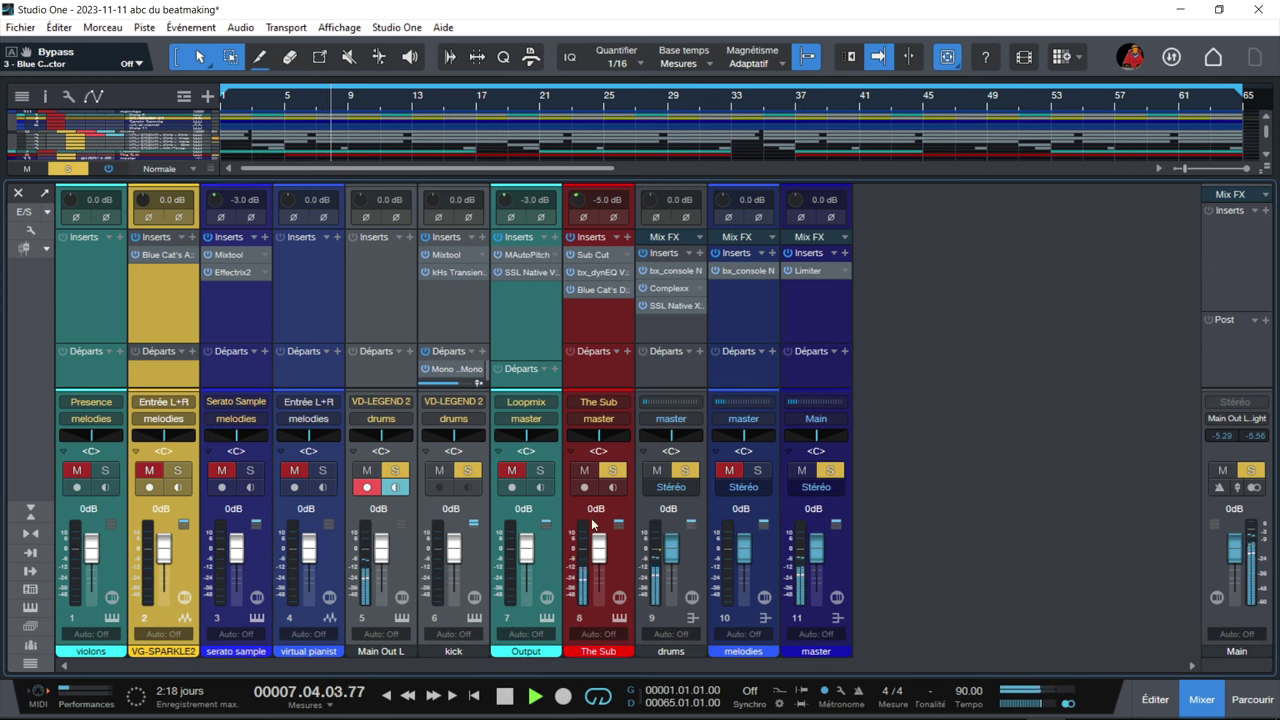
left_click(474, 617)
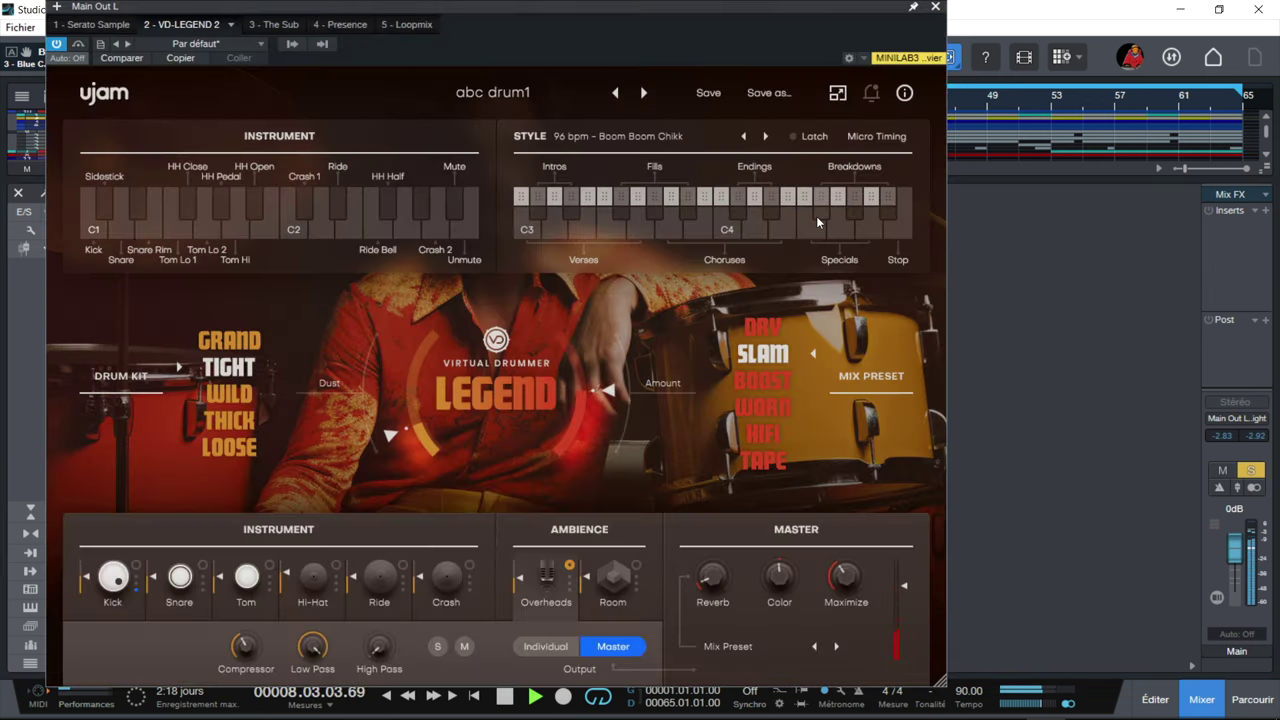
left_click(838, 92)
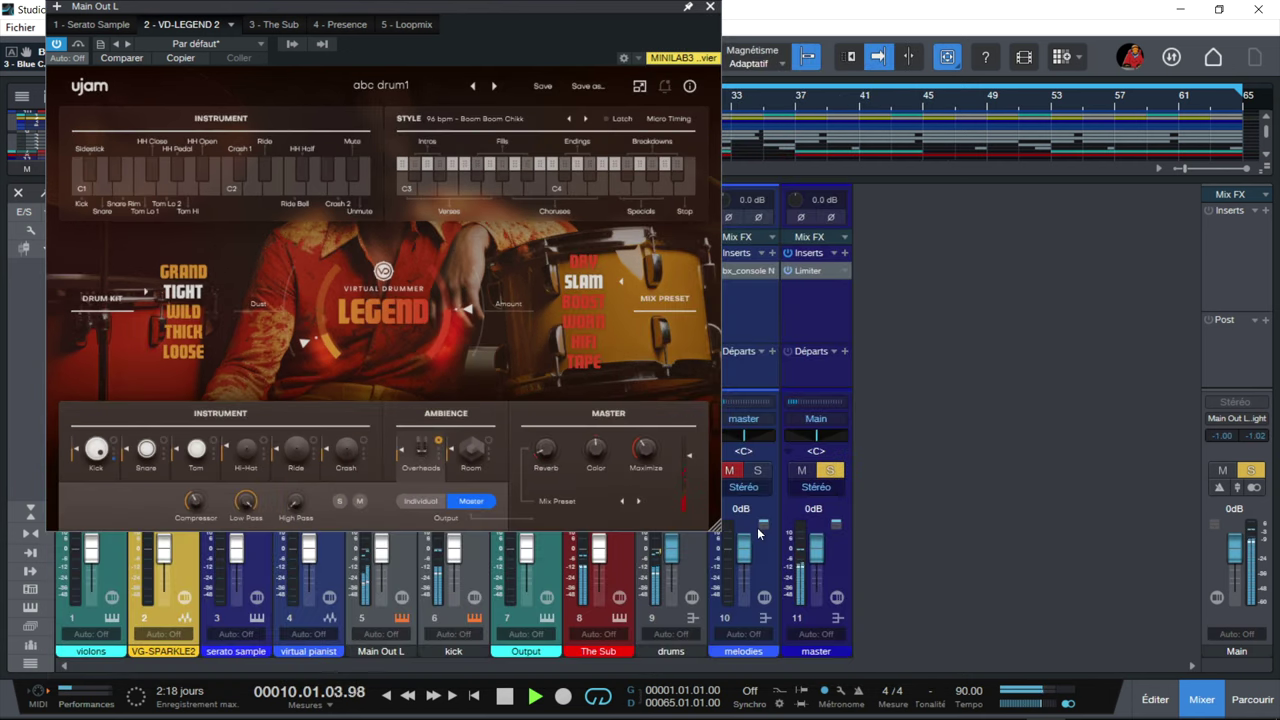
left_click_drag(718, 526, 898, 643)
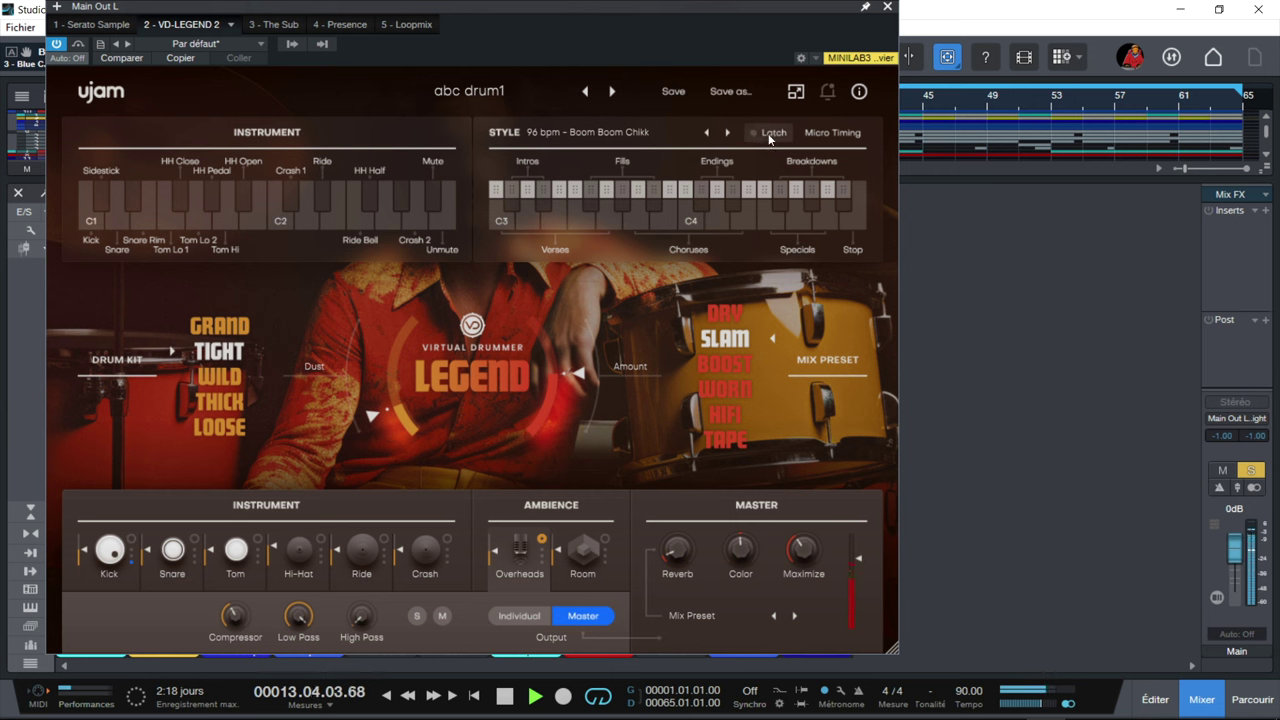
key("space")
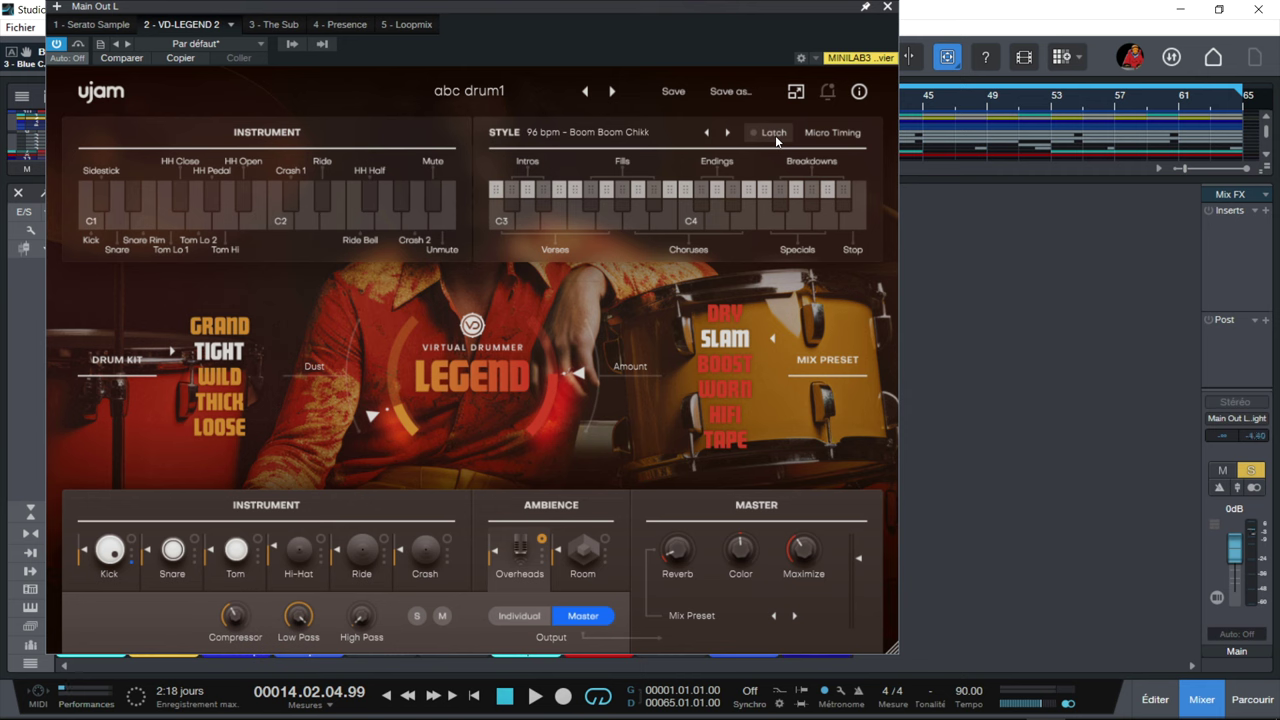
Step: Inspect VD-LEGEND 2's Micro Timing settings and Player Sync choices, and close the instrument window
left_click(826, 135)
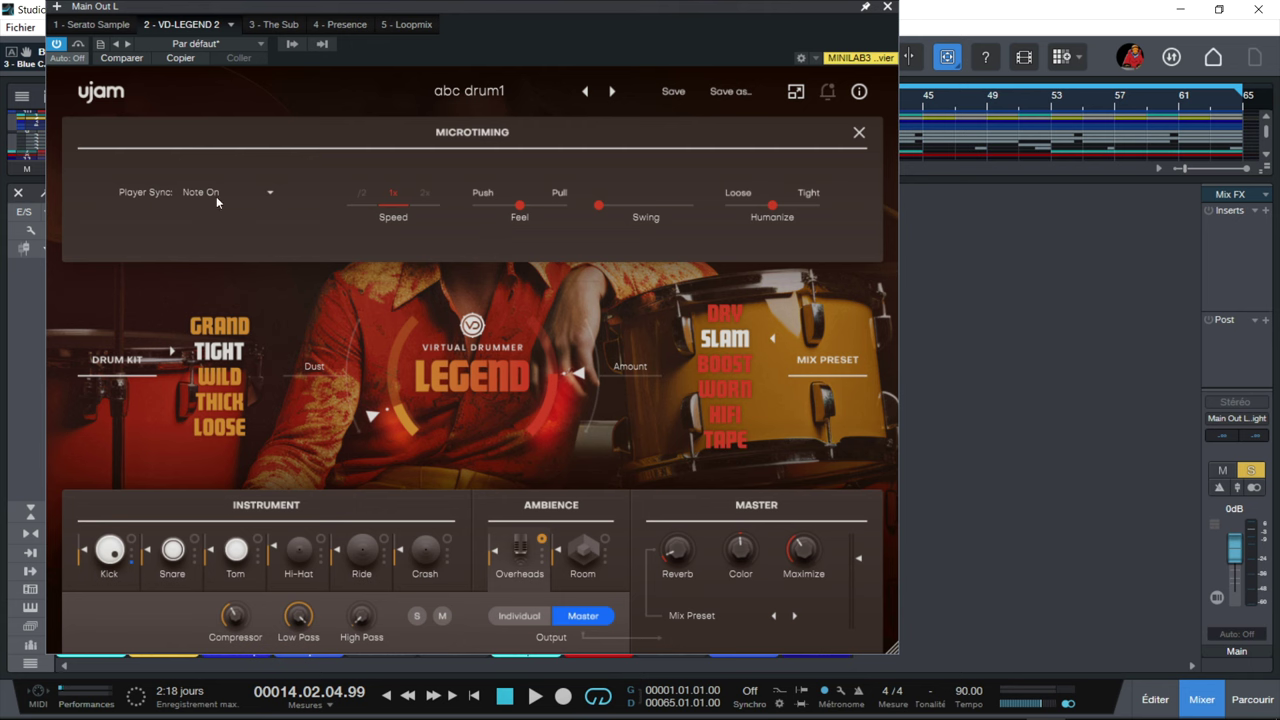
left_click(271, 192)
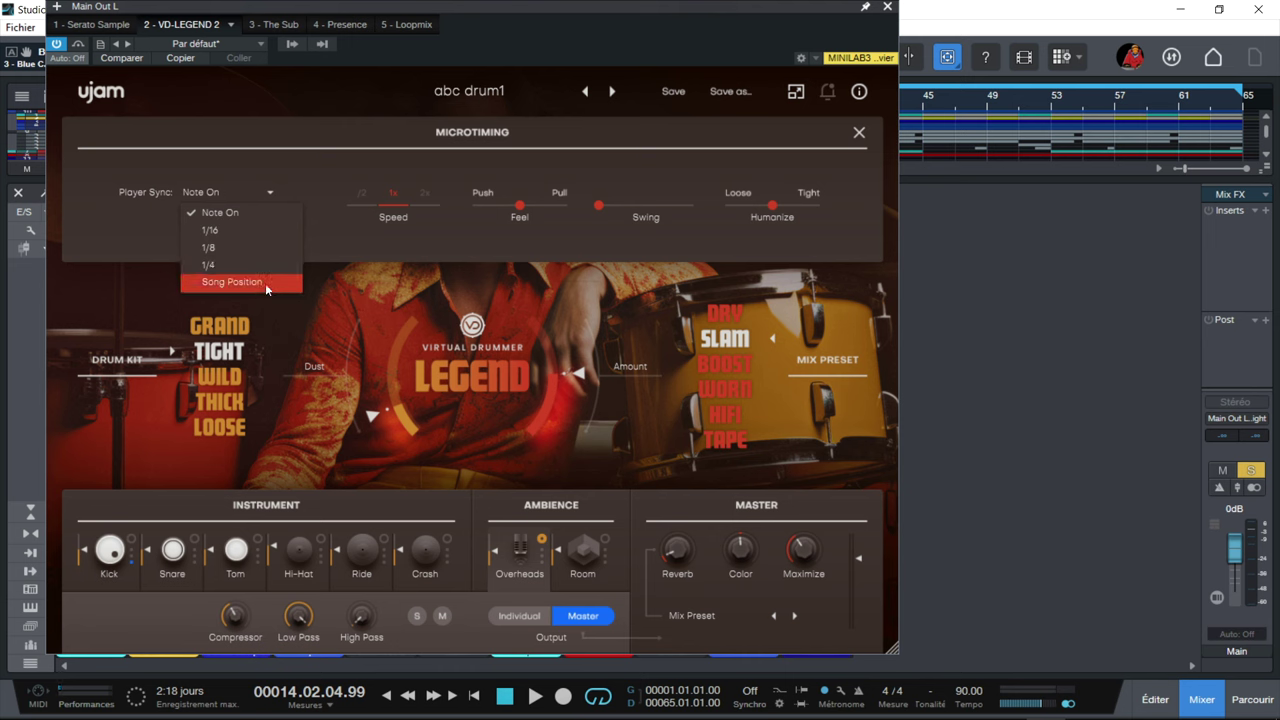
left_click(926, 266)
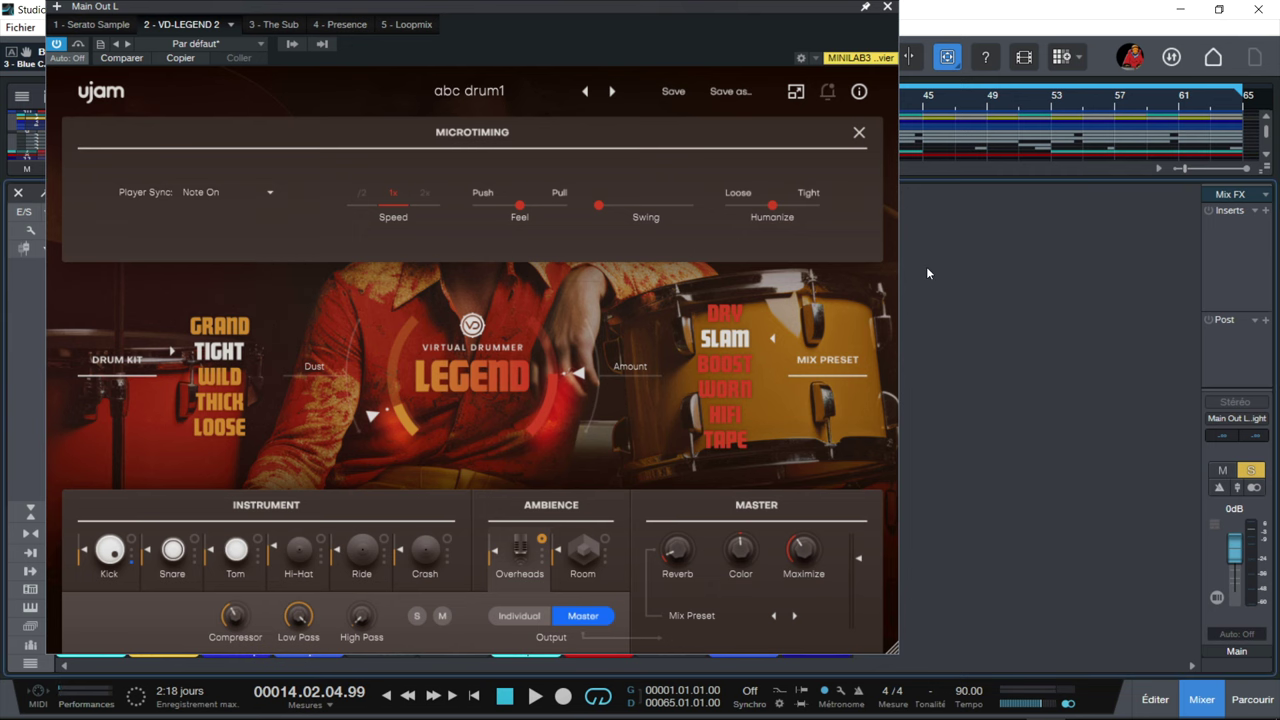
left_click(887, 7)
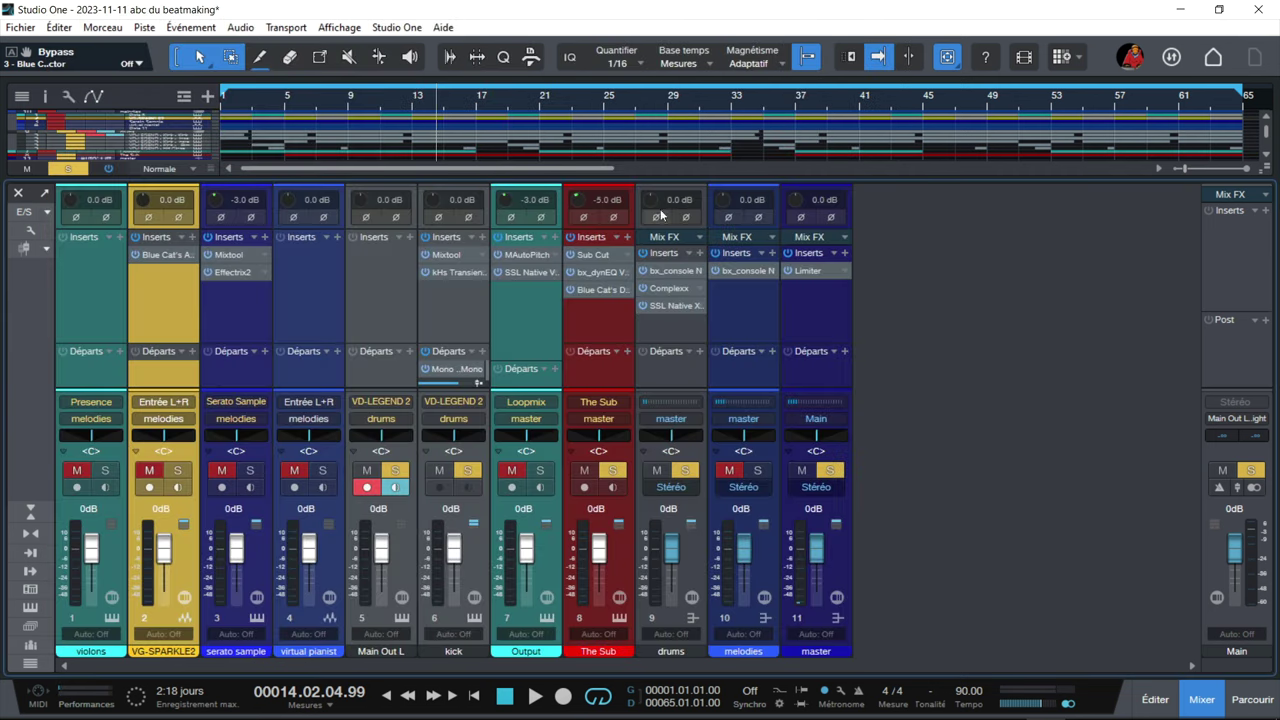
Step: Hide the mixer, open the VD-LEGEND kick event near bar 19 in the note editor, and audition a key in the C3–C5 range
left_click_drag(688, 177, 541, 494)
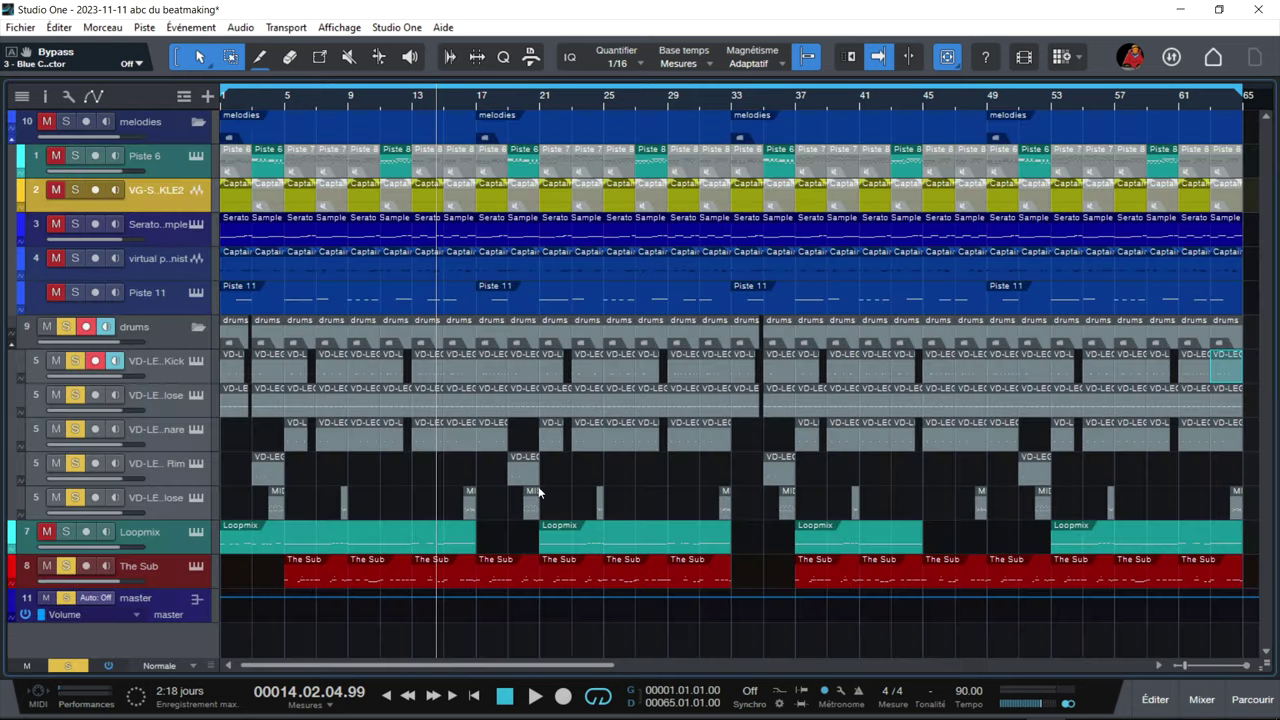
double_click(523, 369)
scroll(690, 336, "up", 3)
scroll(690, 341, "up", 4)
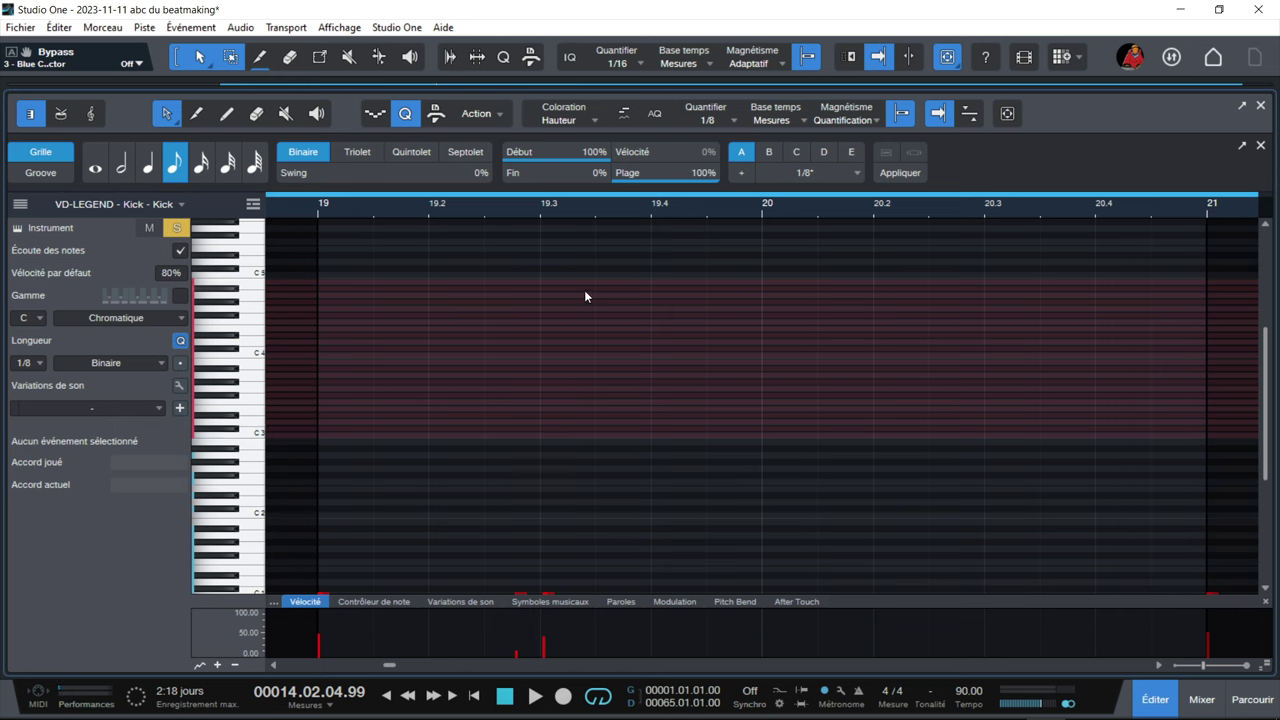
left_click(257, 346)
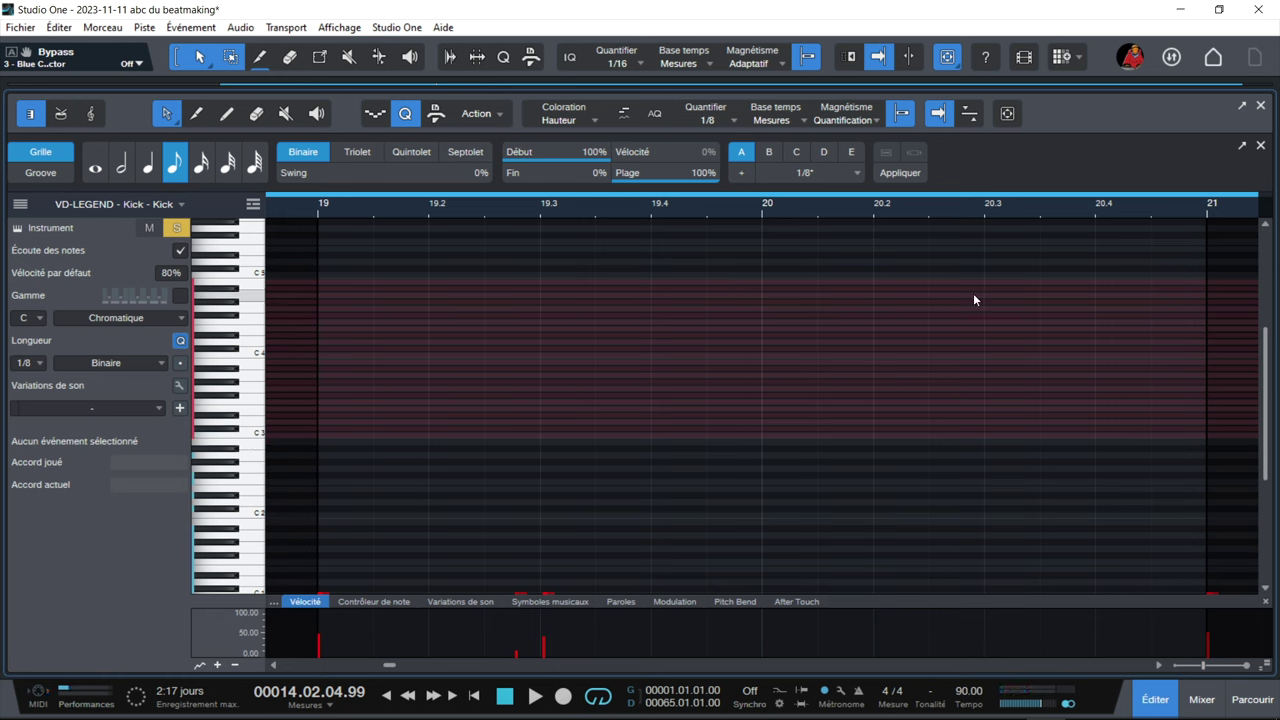
Step: Close the kick pattern's note editor and clear the solo state on all tracks
scroll(943, 290, "down", 3)
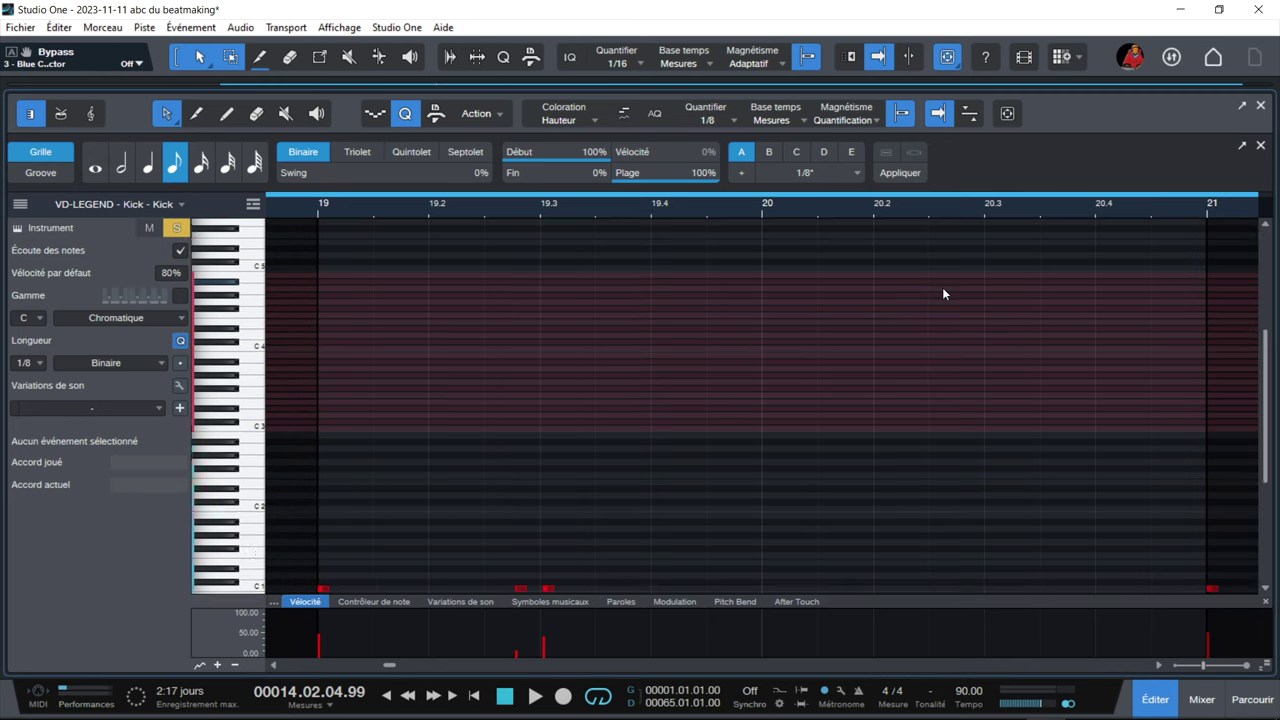
left_click(1260, 105)
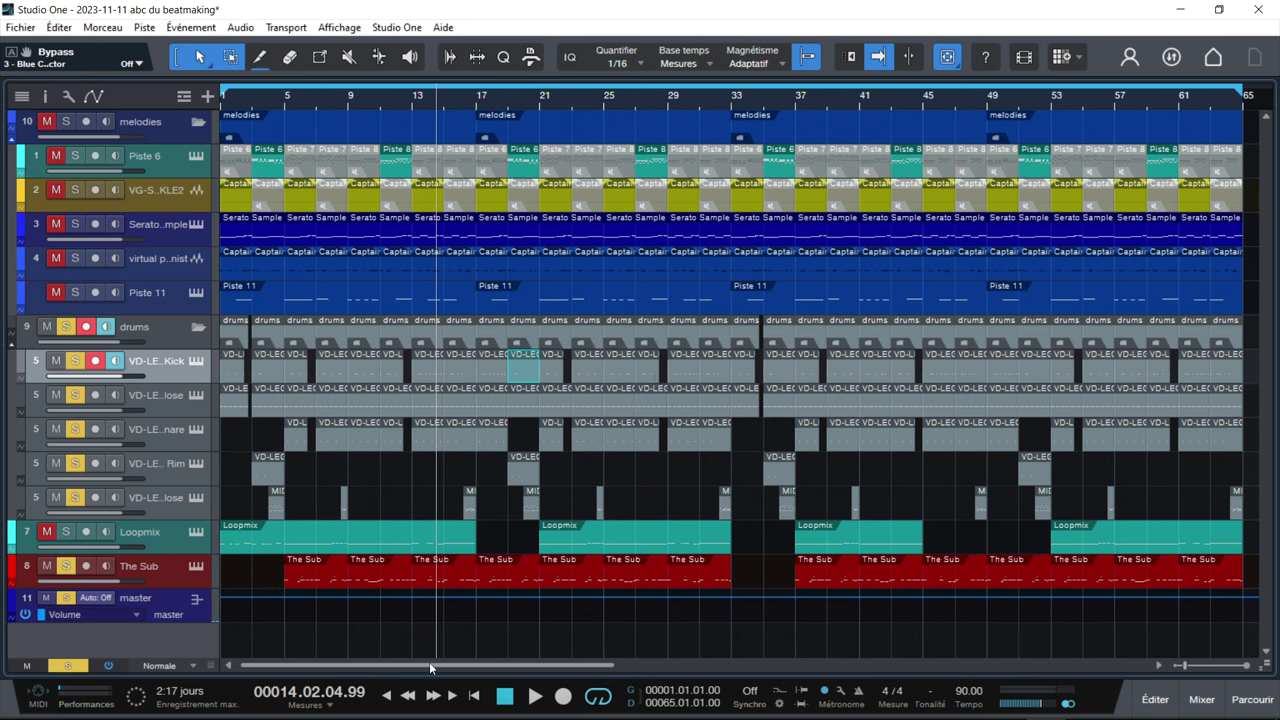
left_click(53, 668)
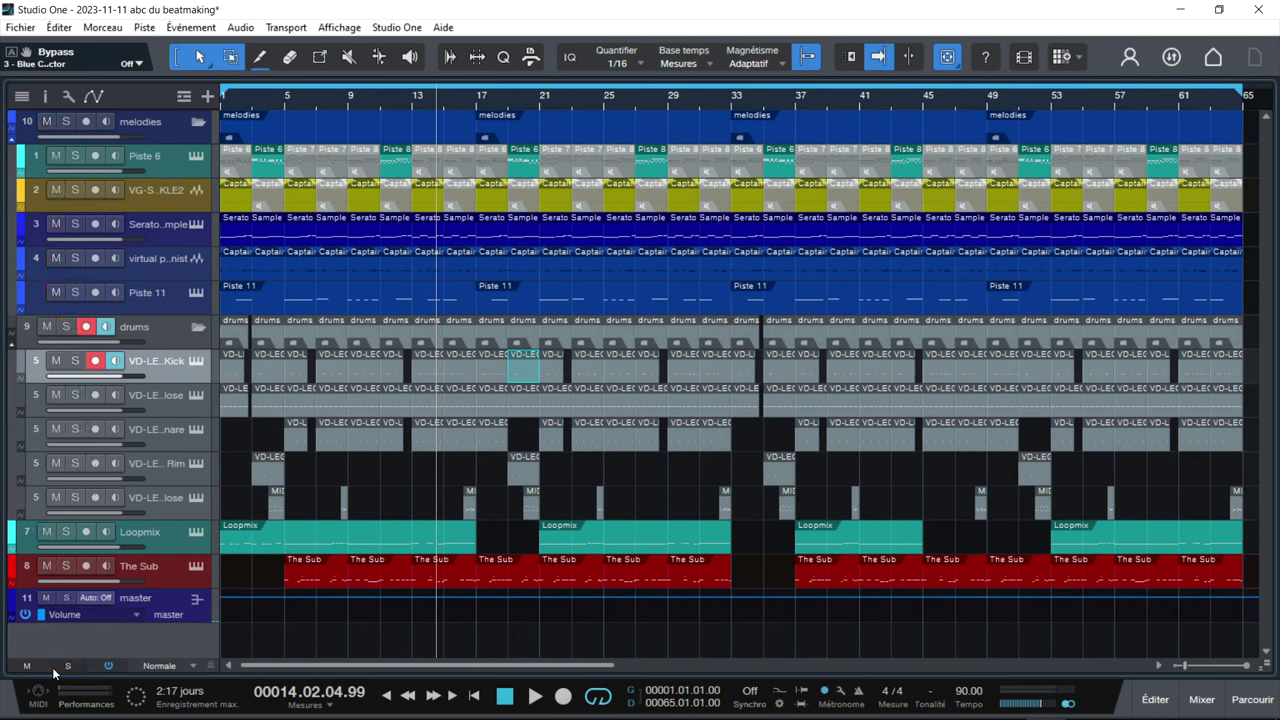
Step: Play the full song from its start with the VD-LEGEND 2 instrument open and its Micro Timing settings closed
key("KP_Subtract")
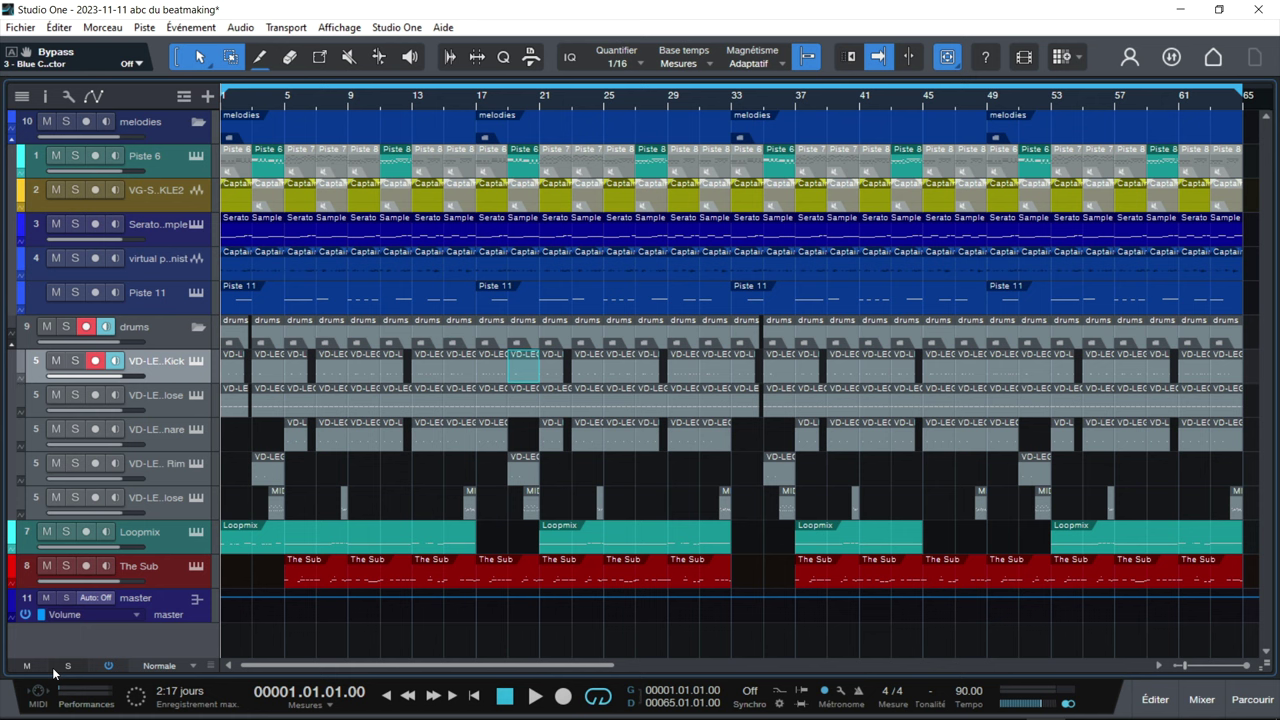
left_click(197, 361)
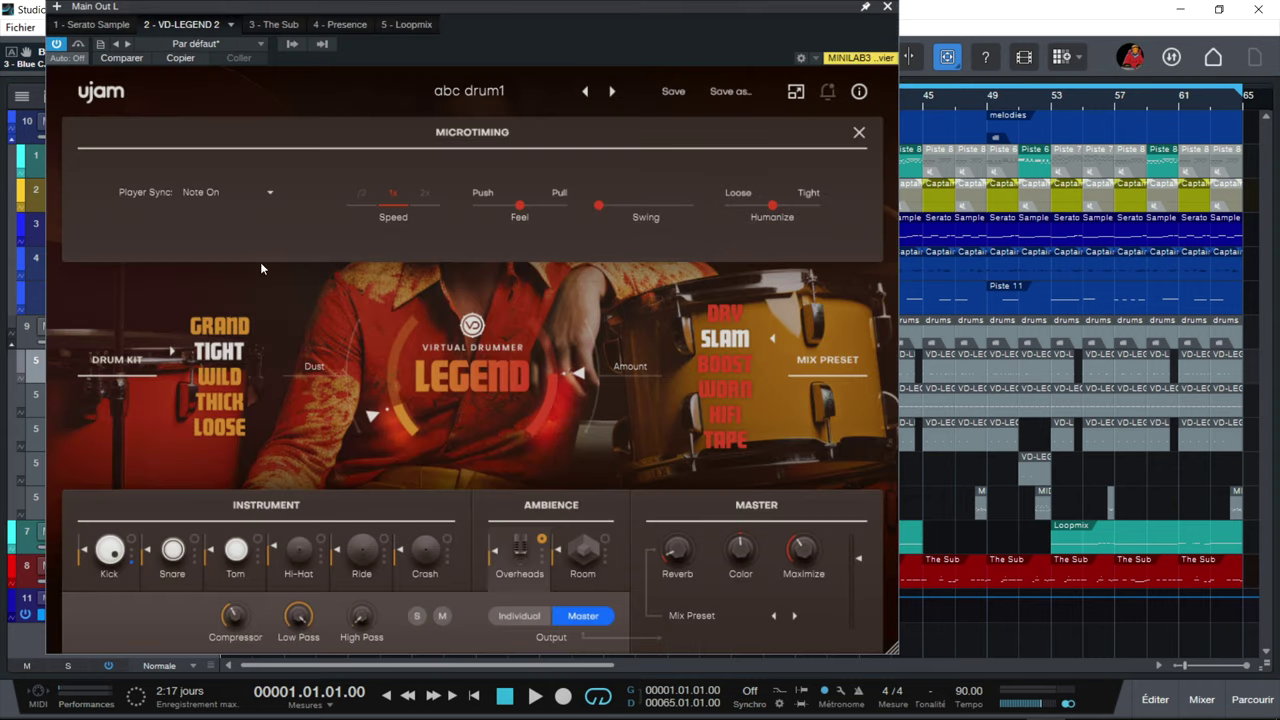
left_click(859, 134)
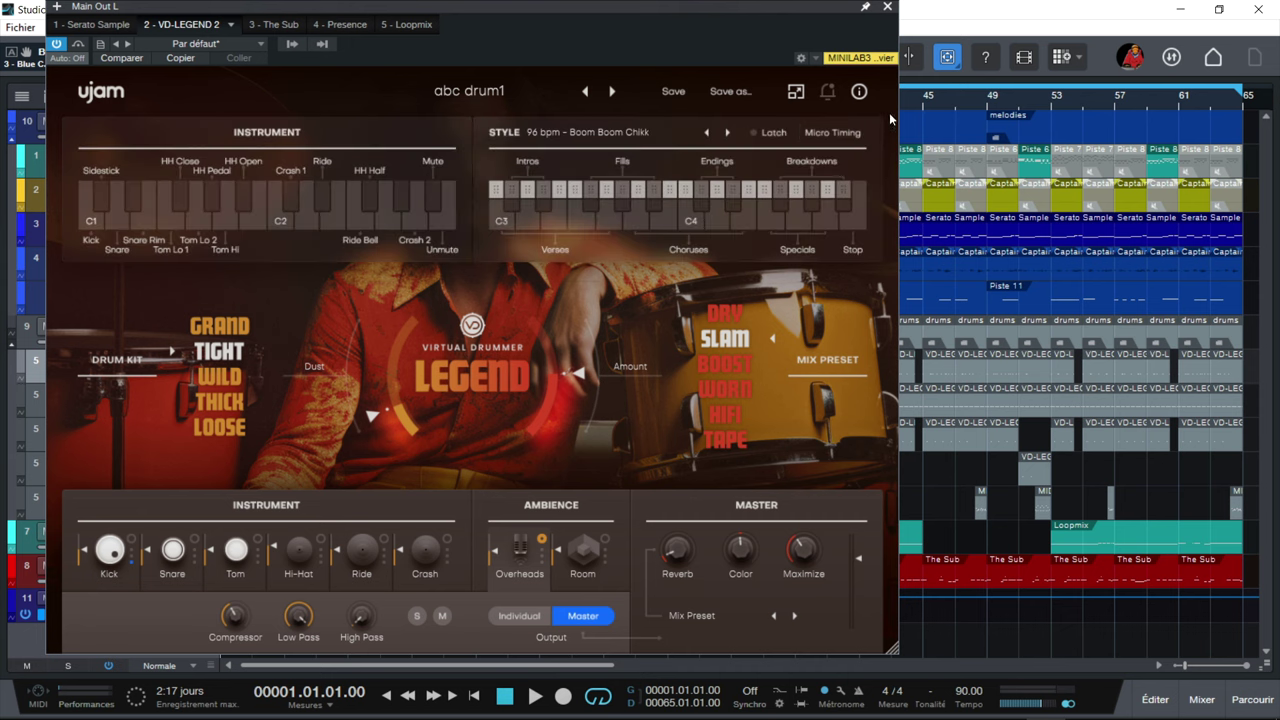
key("space")
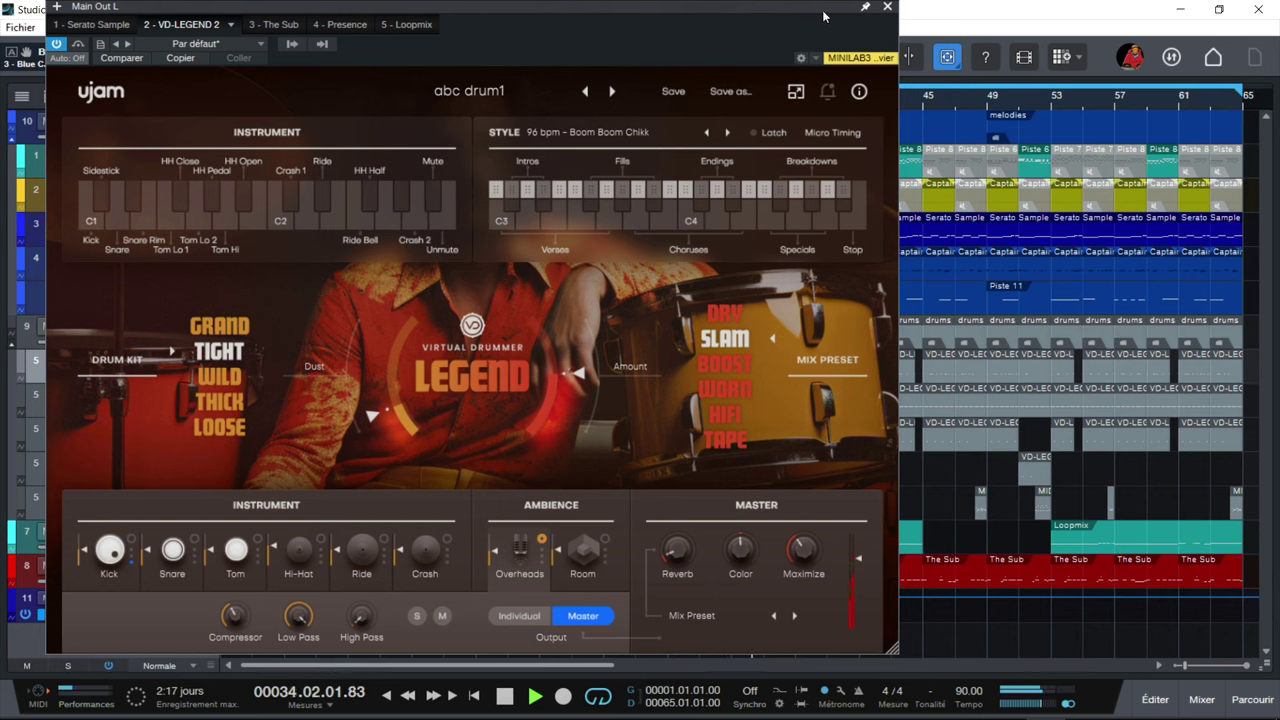
Step: Shrink the VD-LEGEND 2 window, stop playback, centre the window over the arrangement, and try a style key just below C4
left_click(795, 92)
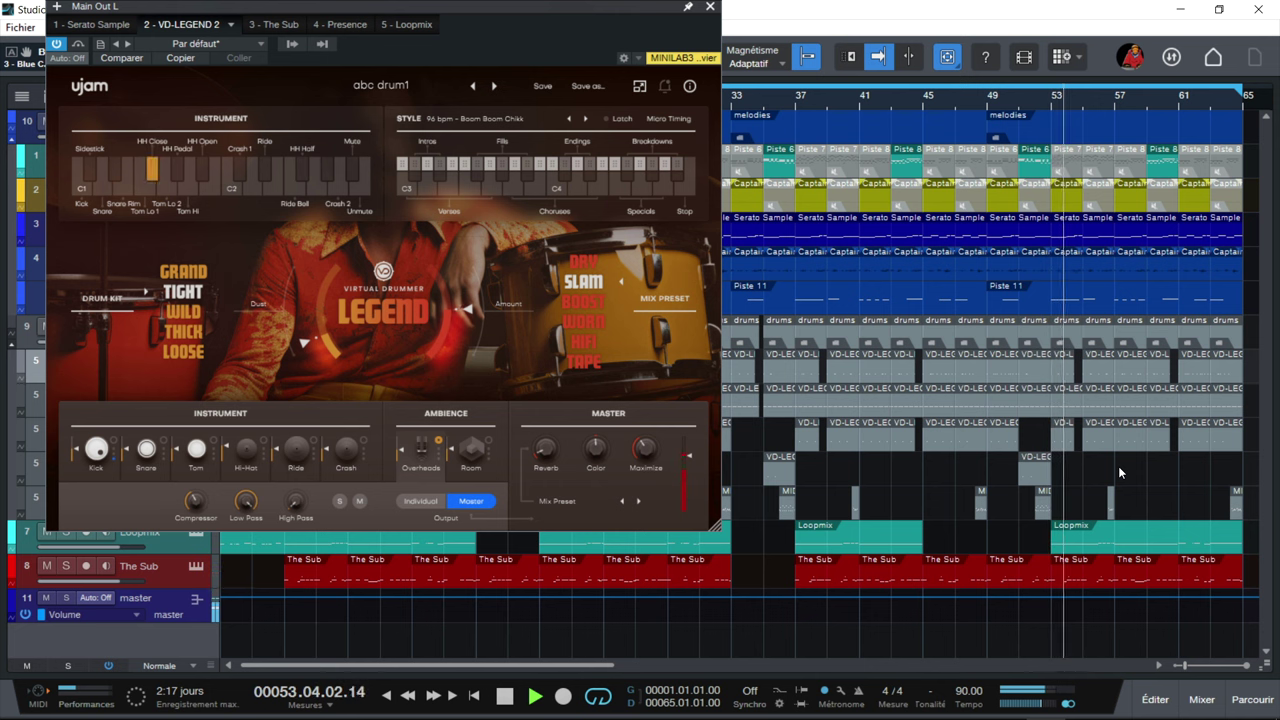
key("space")
left_click_drag(608, 6, 878, 79)
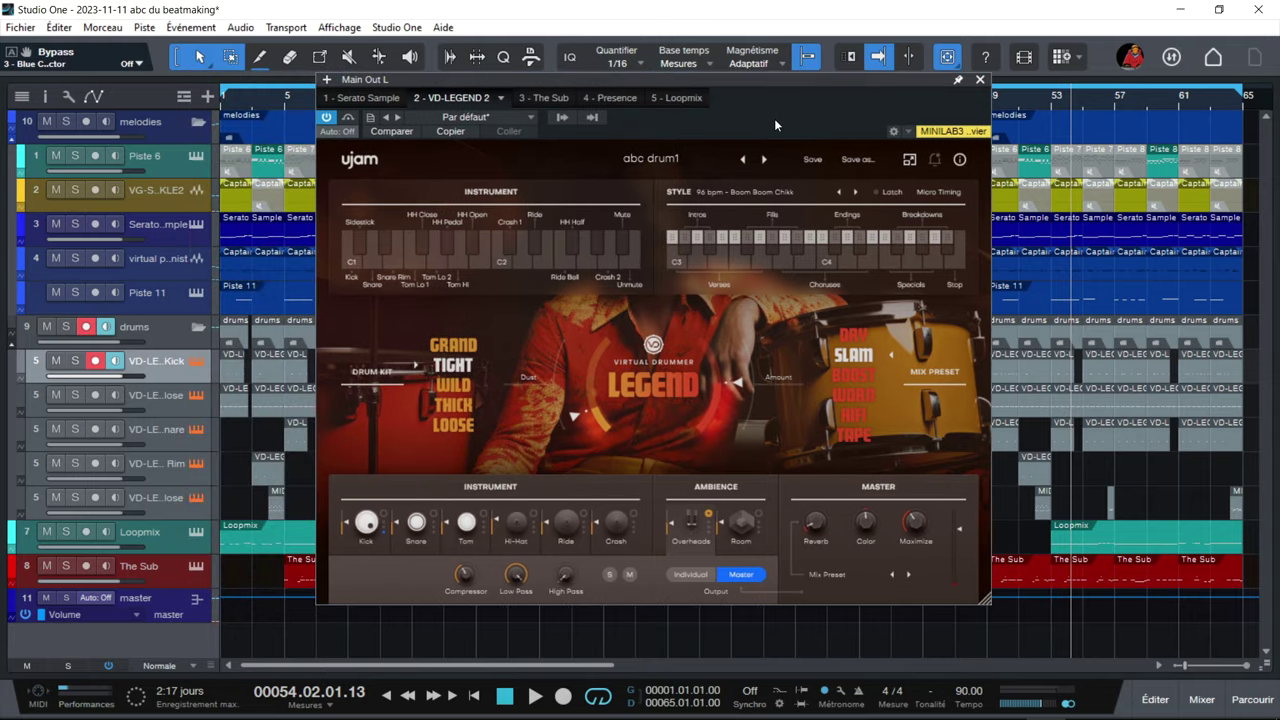
left_click(810, 242)
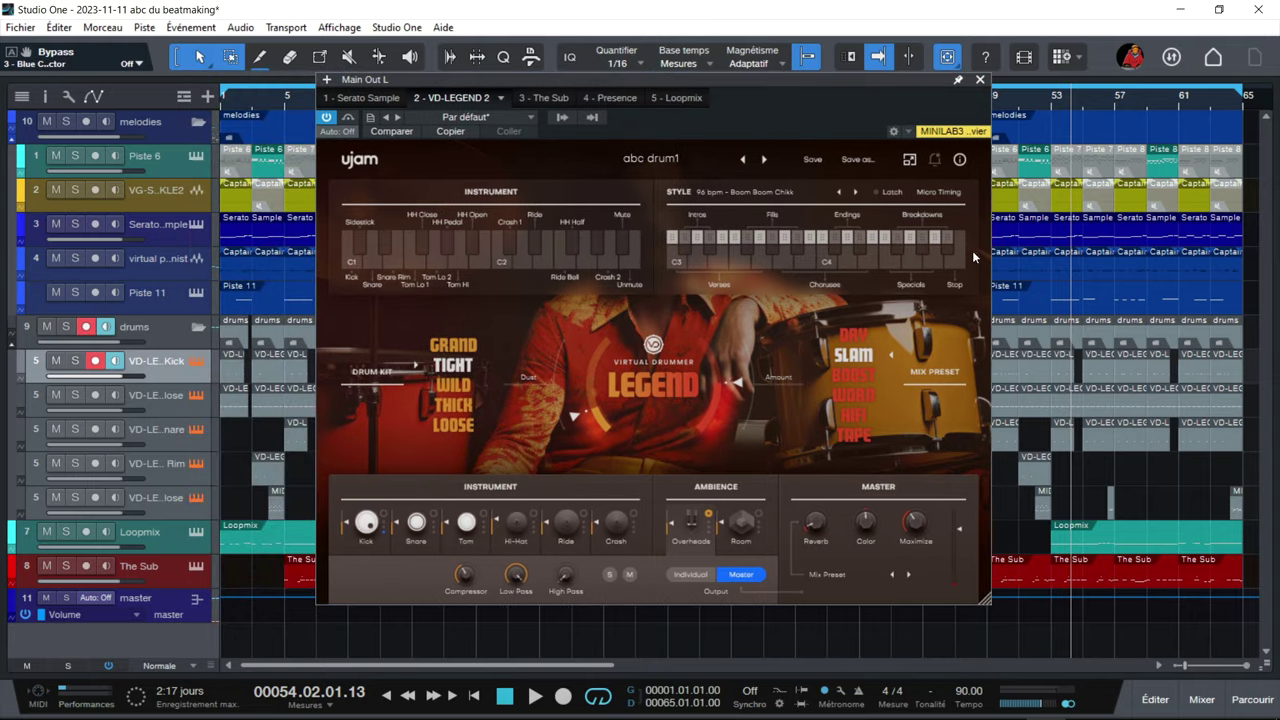